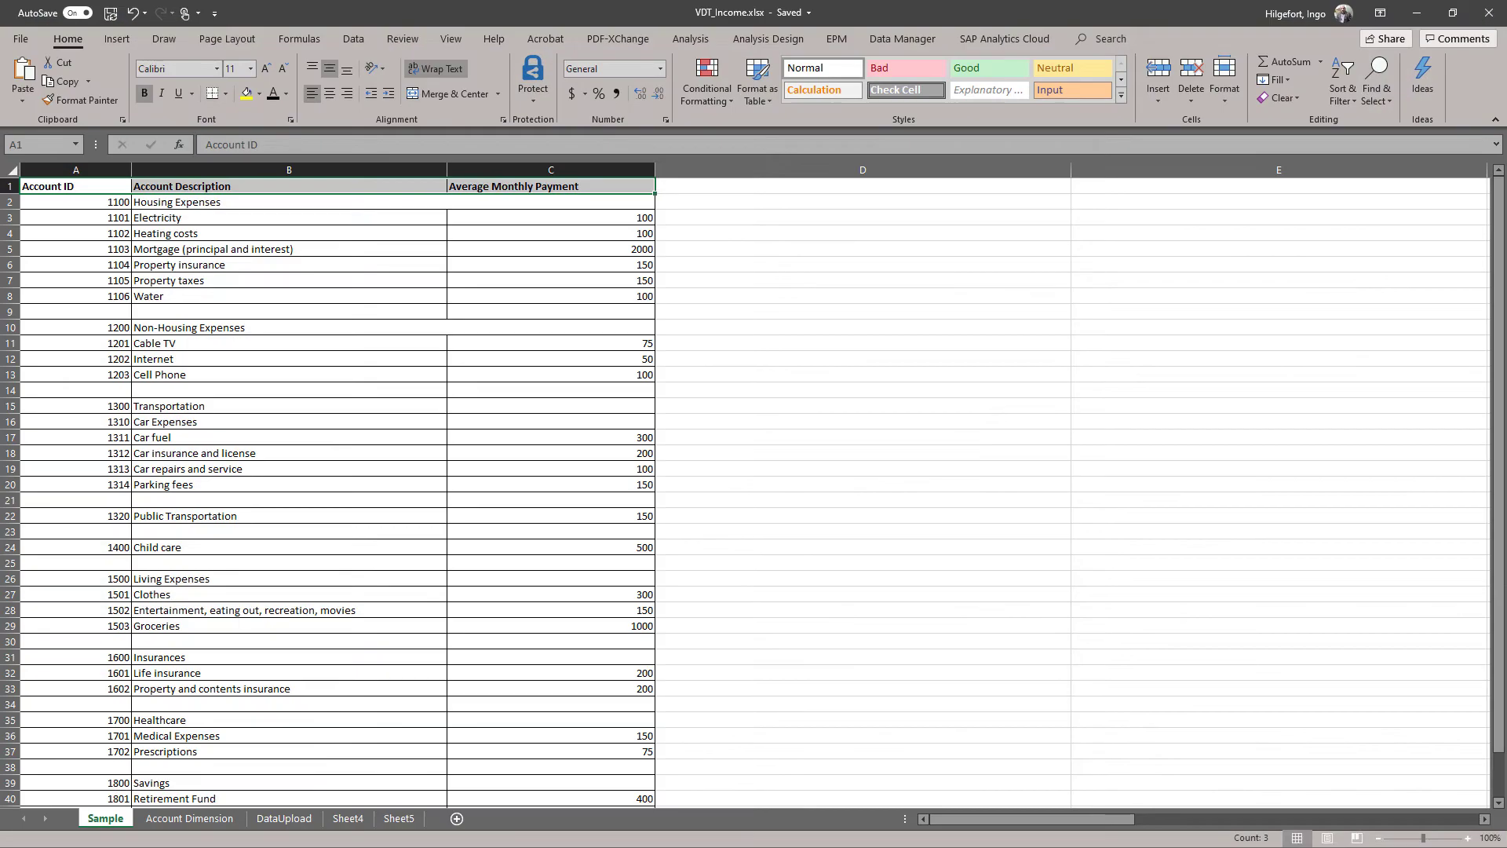
Highlight the 1100 Housing Expenses heading and its sub-accounts 1101–1106 on the Sample sheet.
click(919, 407)
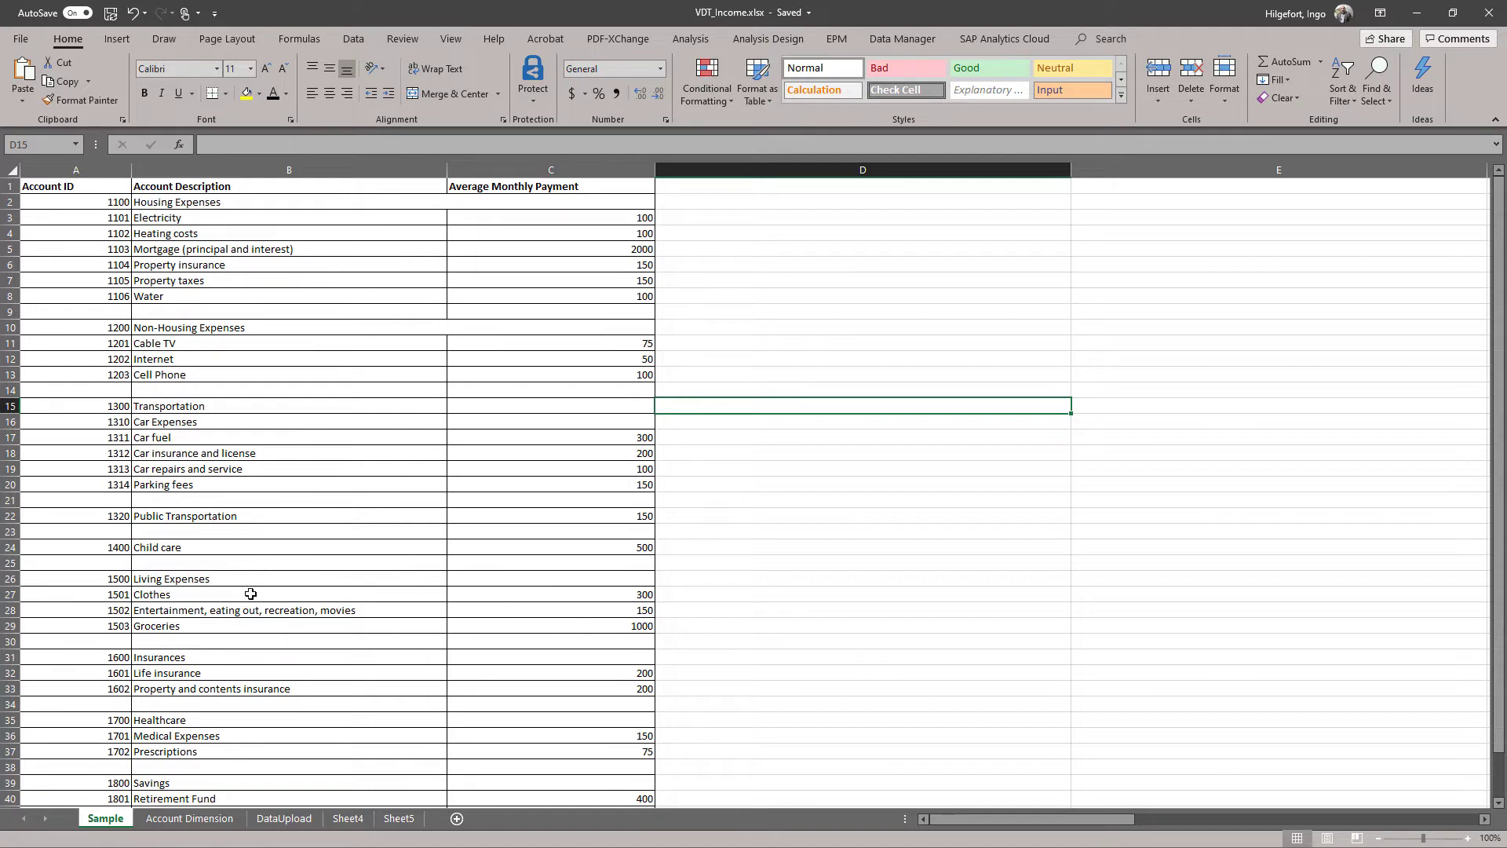
scroll(238, 645, down, 1)
scroll(238, 645, down, 3)
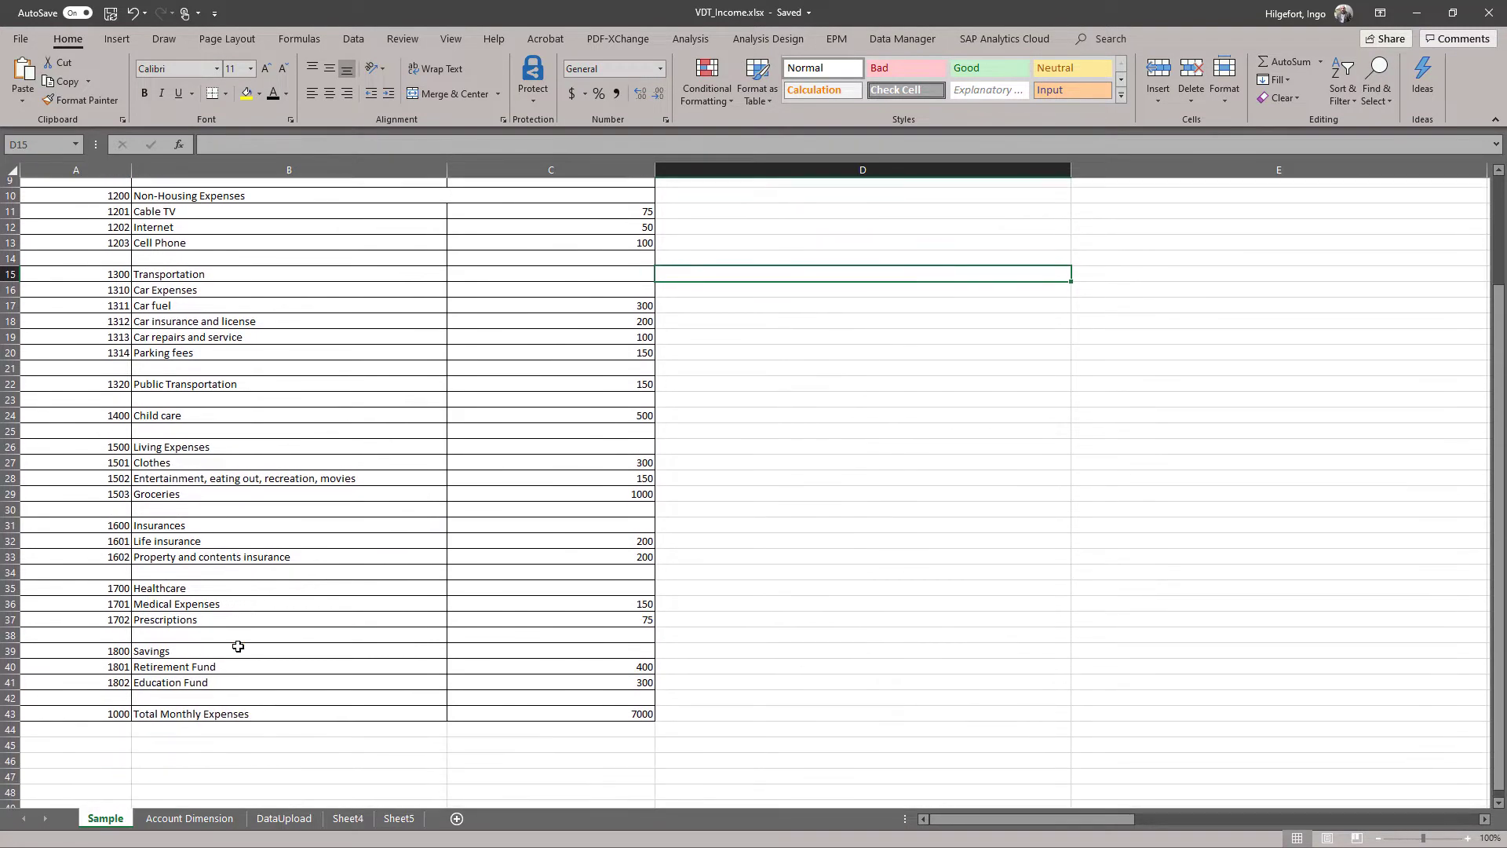
scroll(240, 644, up, 4)
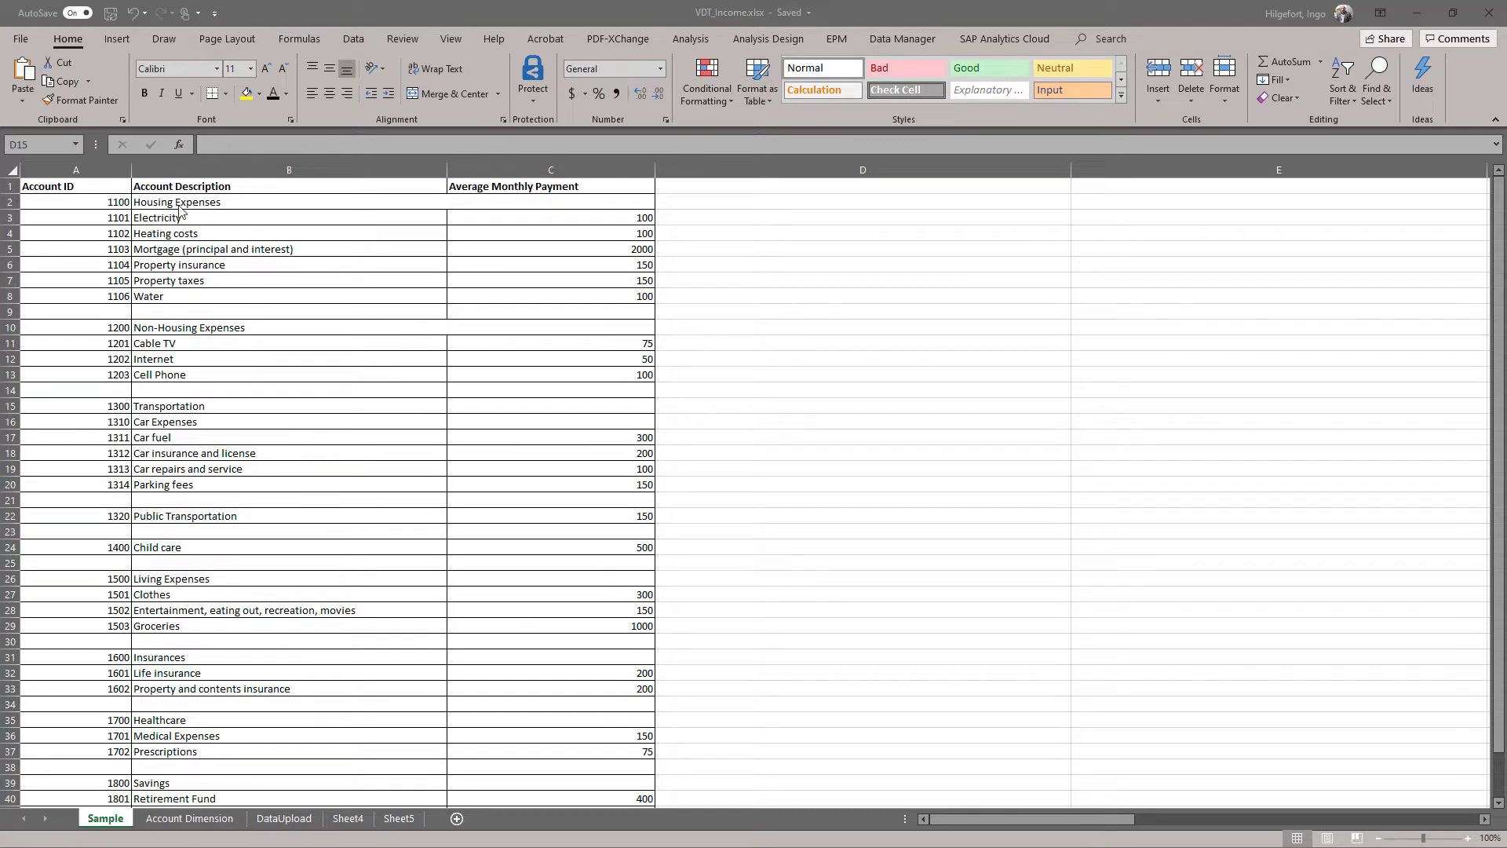
drag(119, 205, 221, 208)
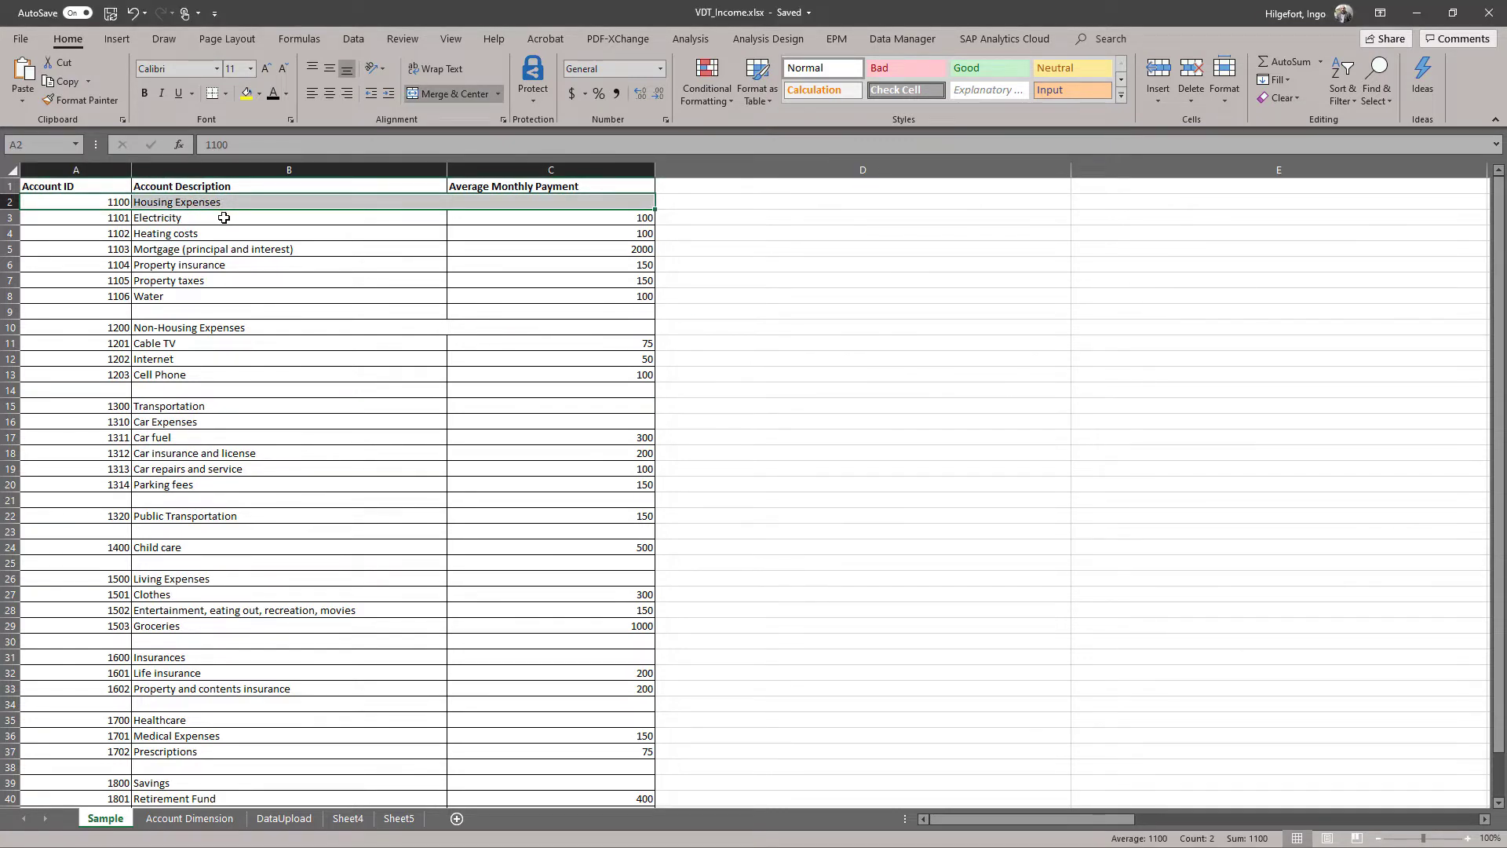
drag(114, 222, 171, 299)
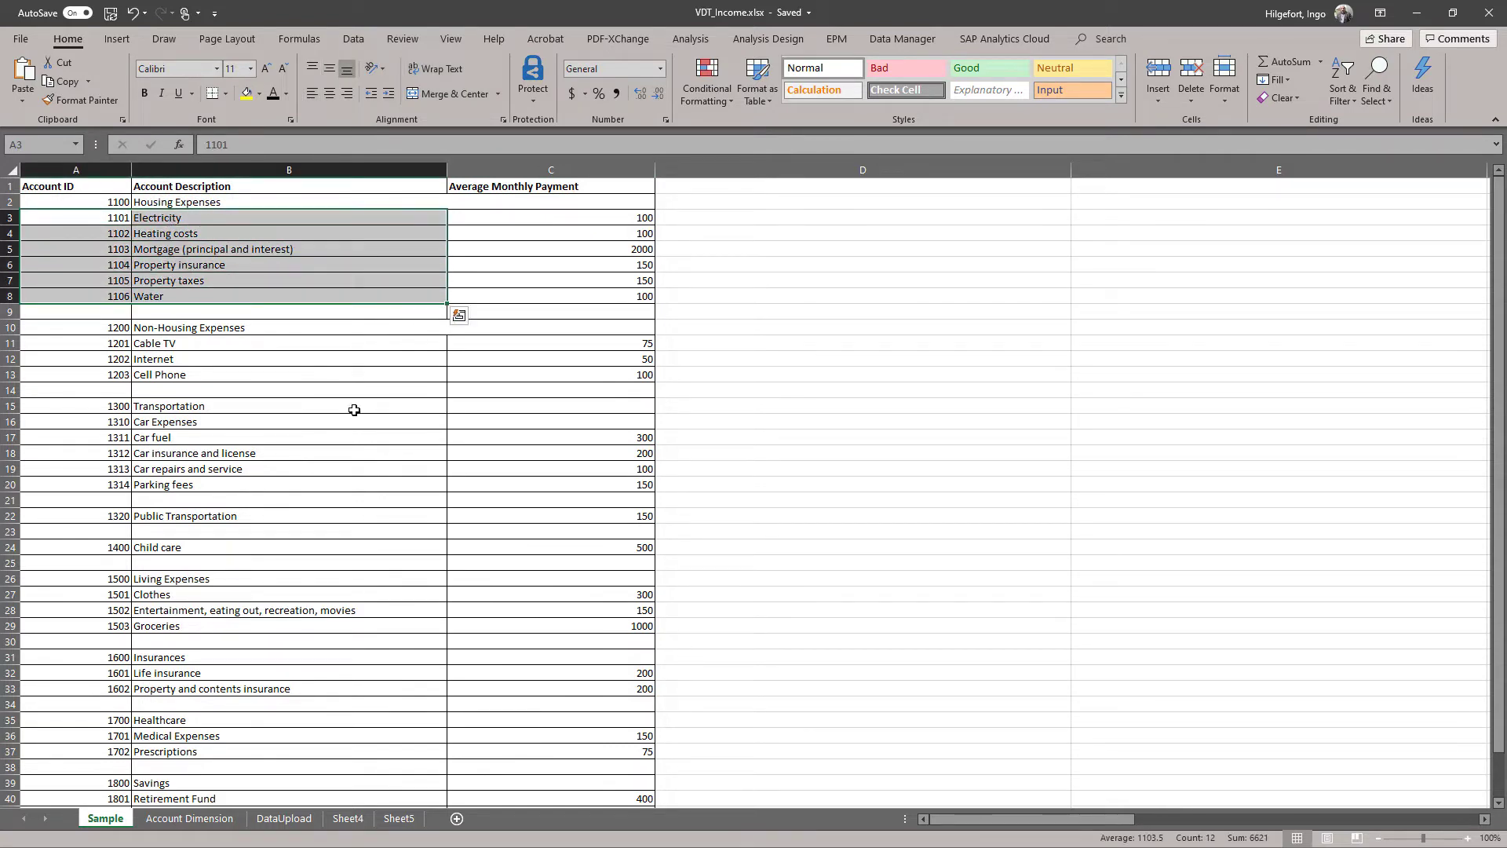
click(340, 379)
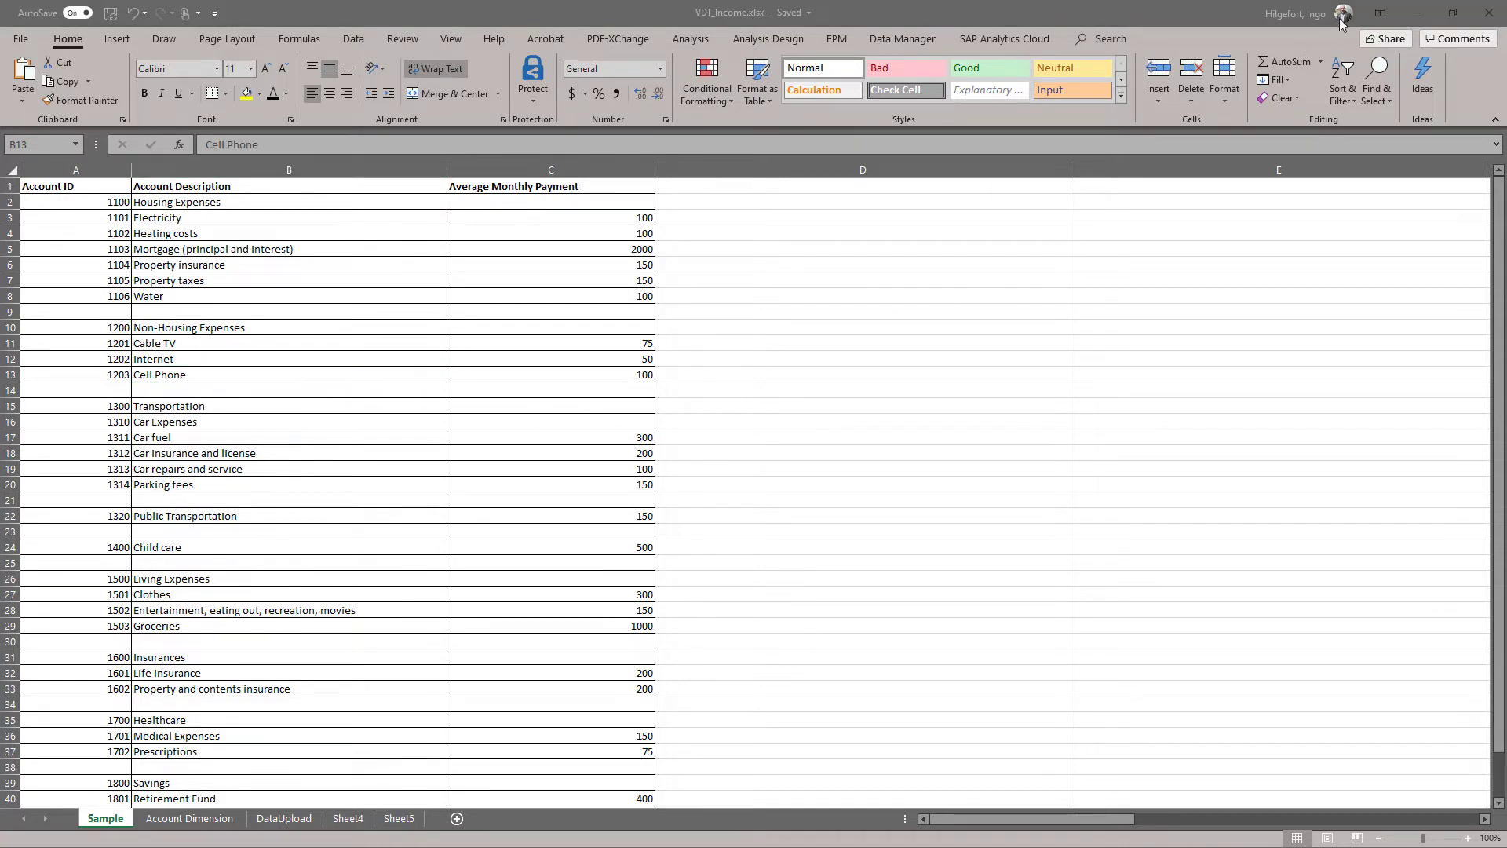
Minimize Excel and create a blank new model through Create > Model.
click(1419, 18)
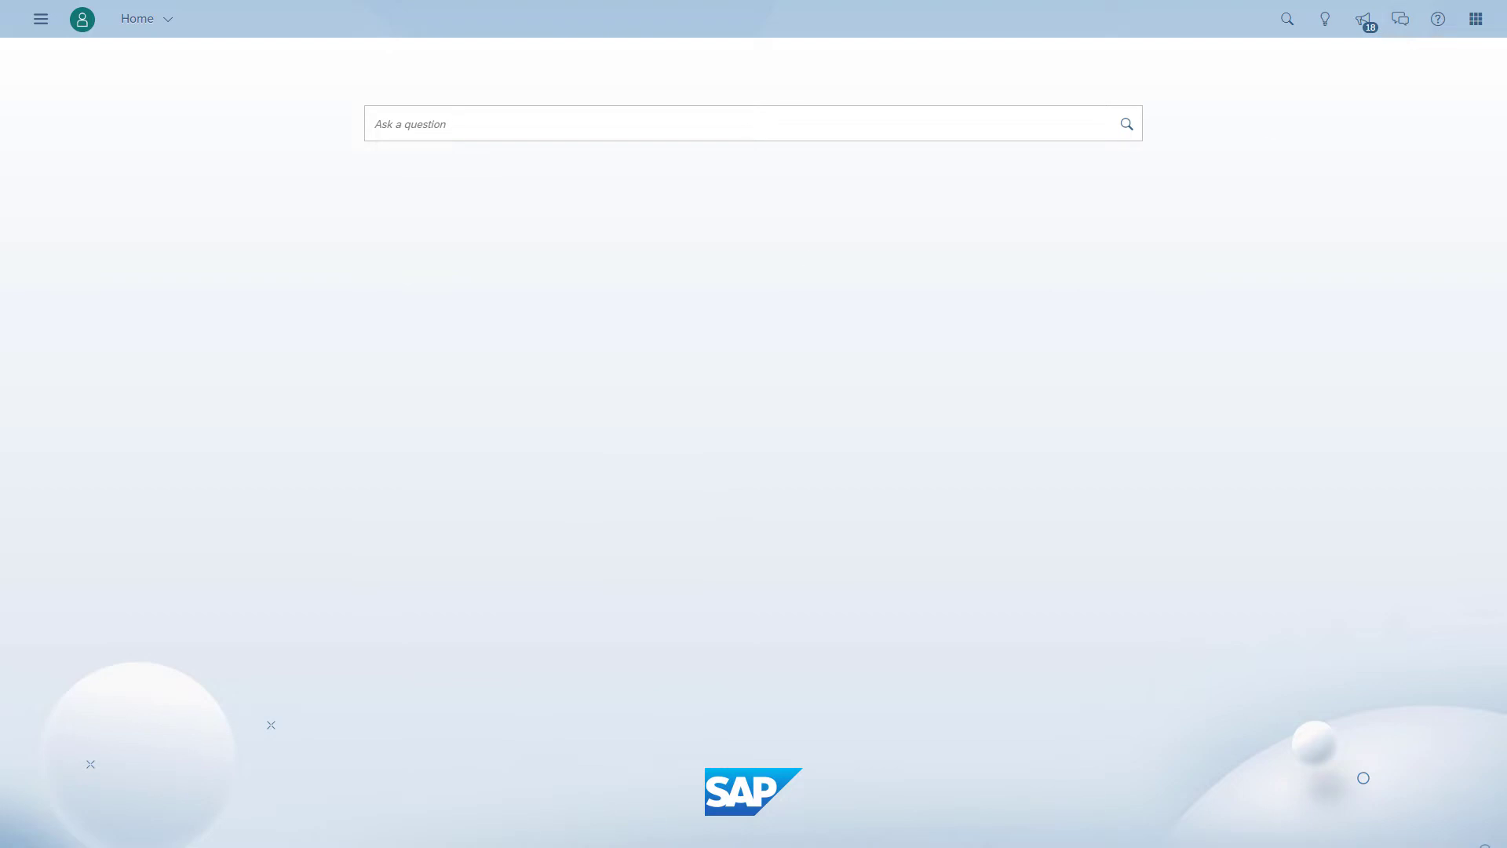
click(42, 25)
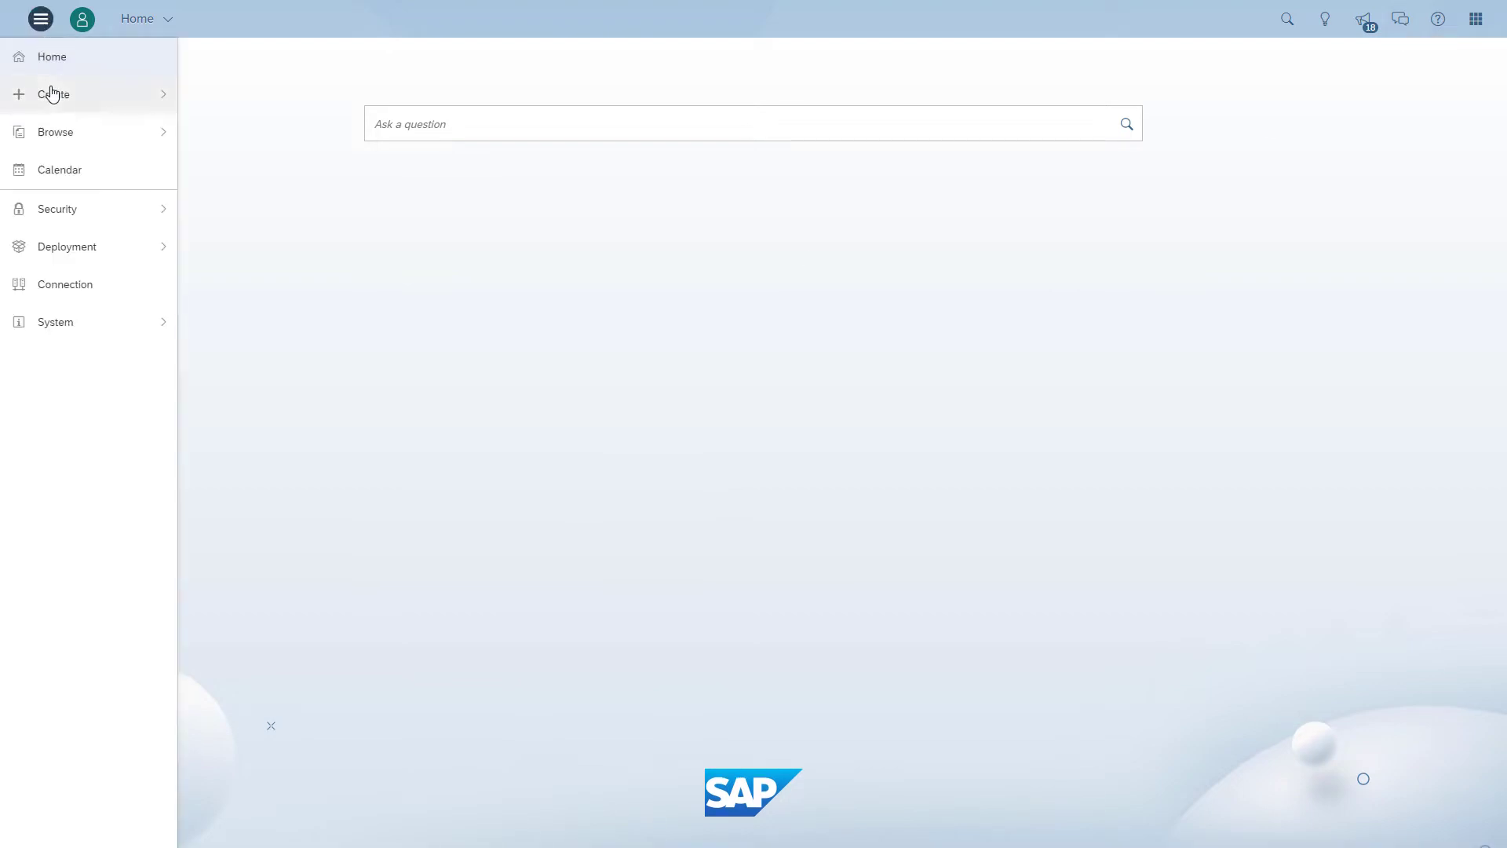
mouse_move(52, 94)
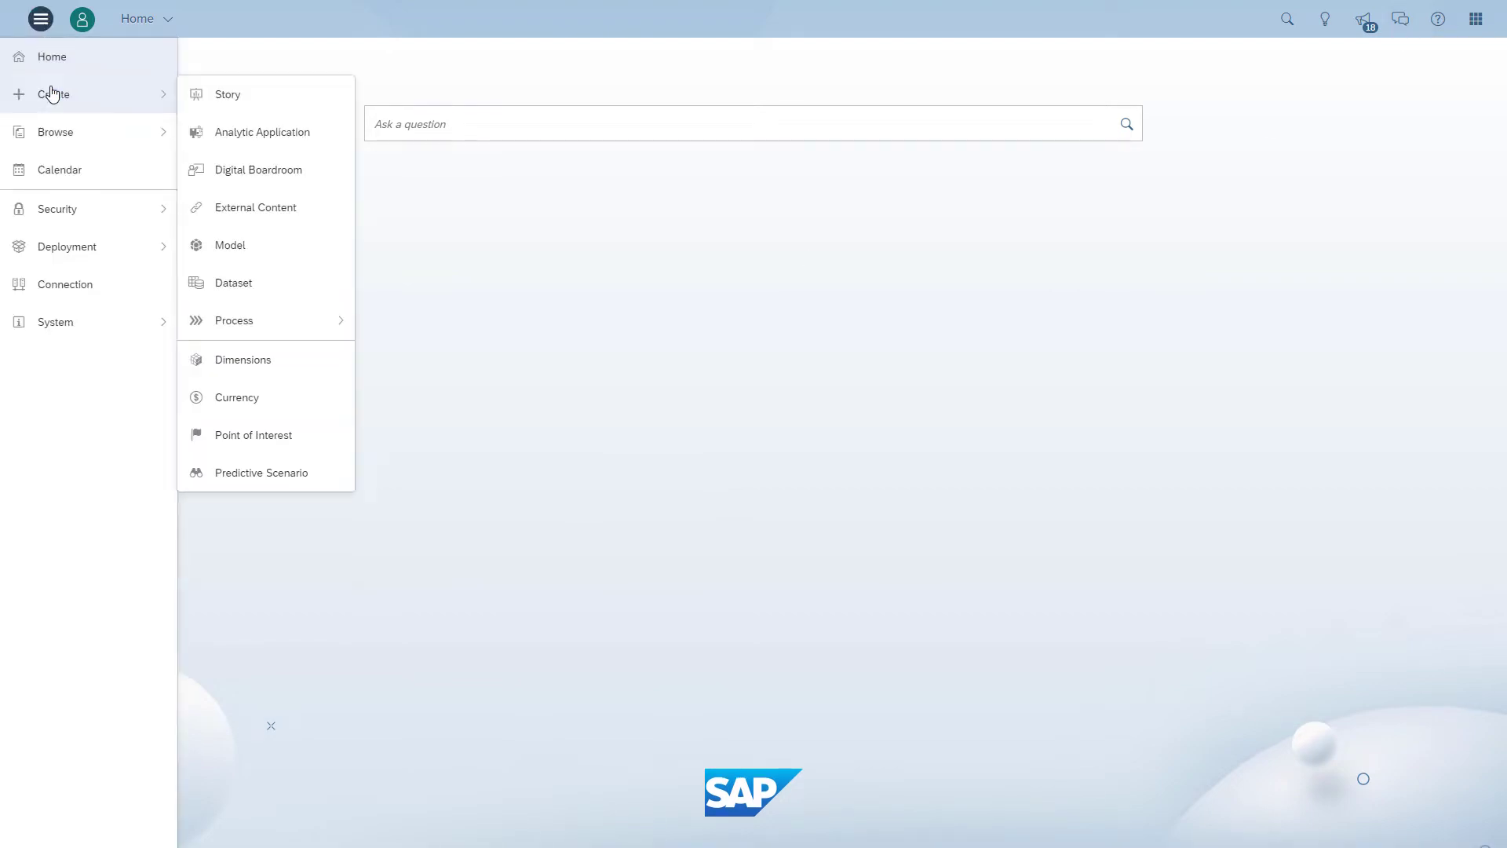
click(271, 254)
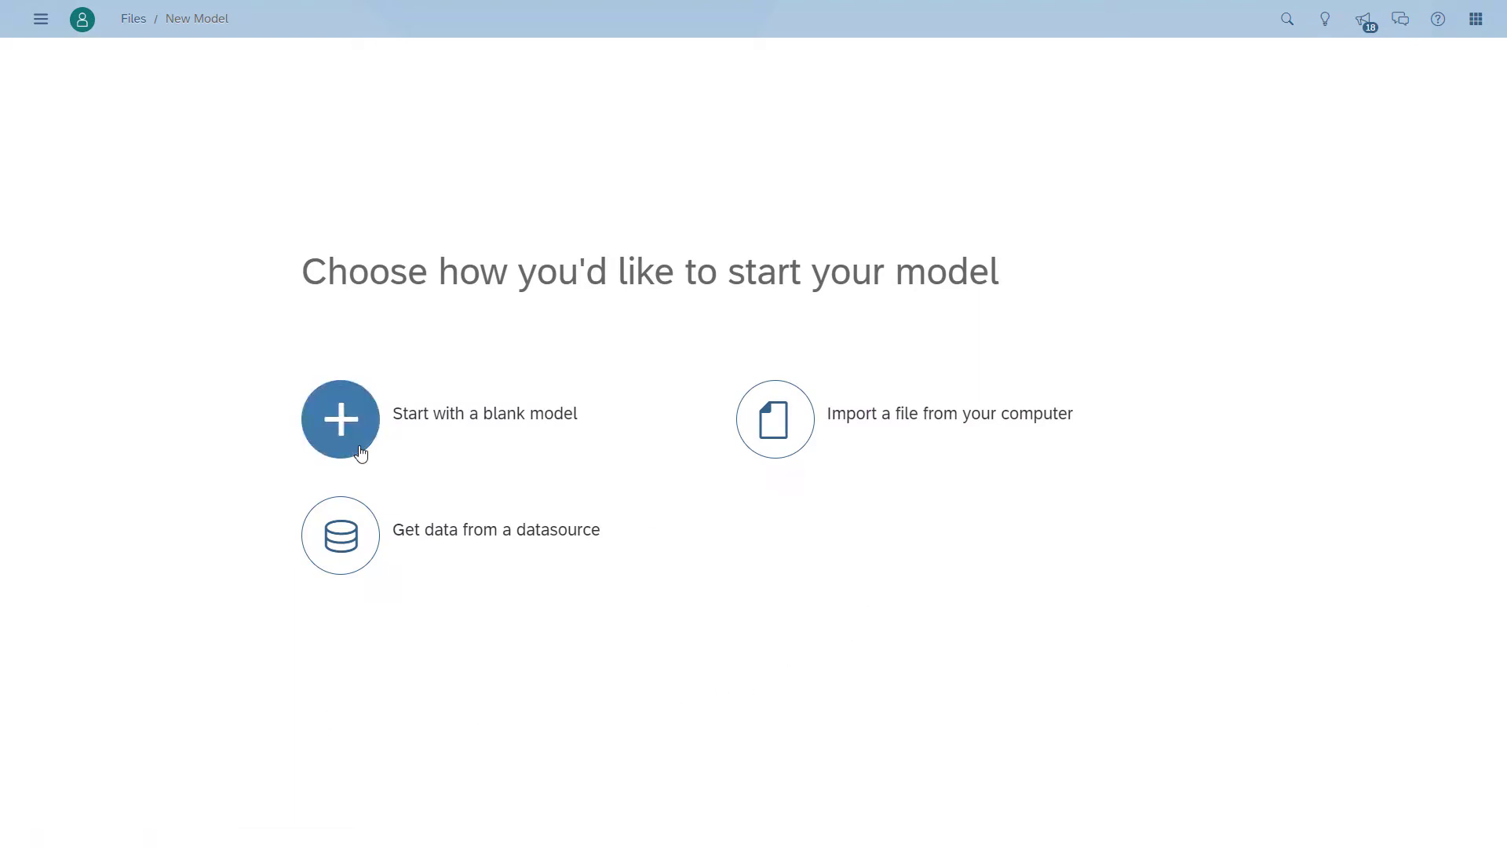
click(361, 453)
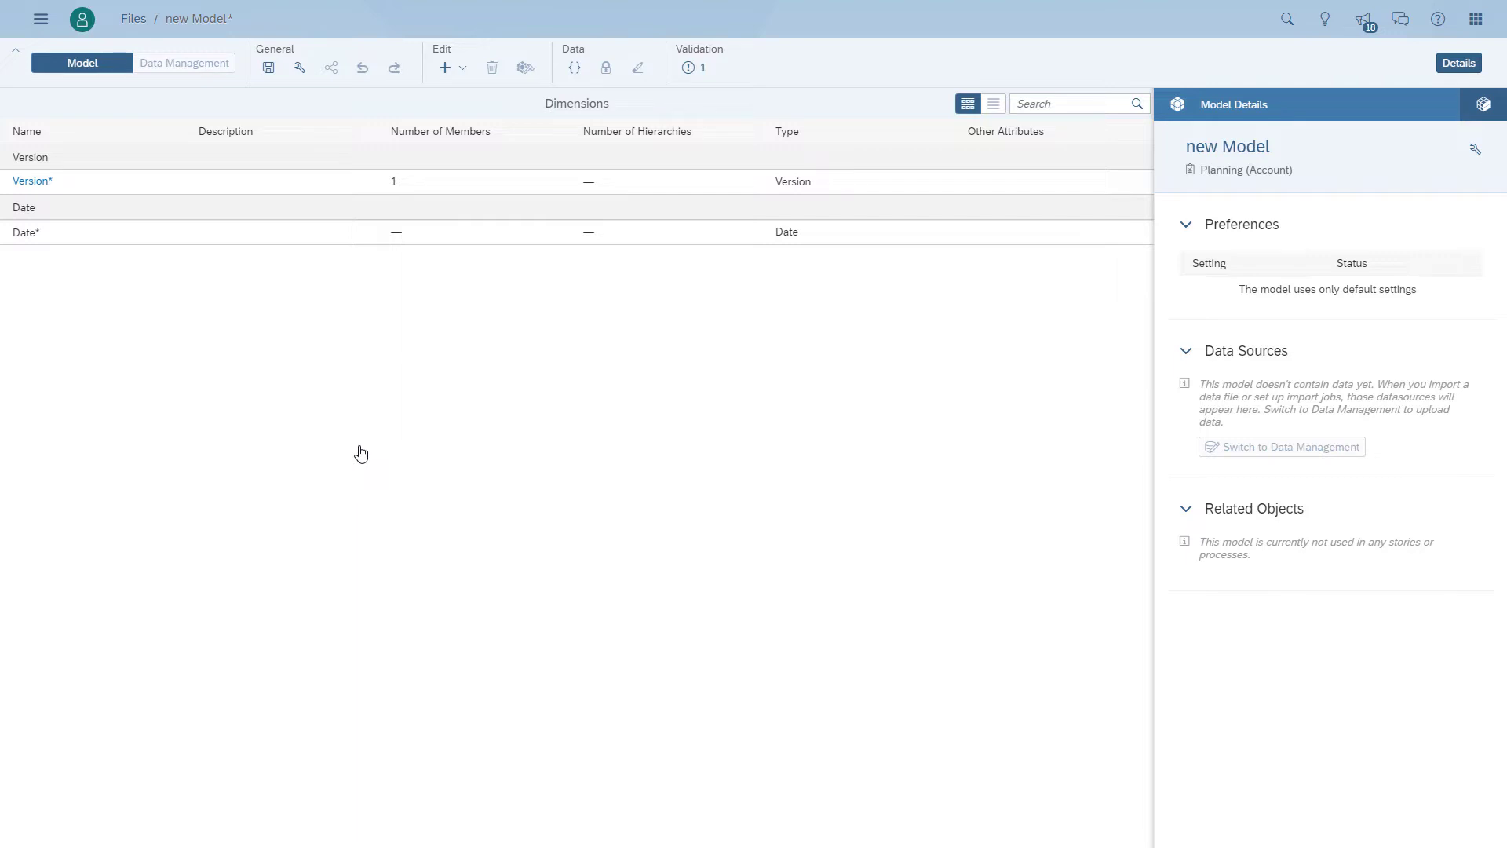
Add a new dimension named 'Account' of type Account to the model.
click(464, 68)
click(471, 99)
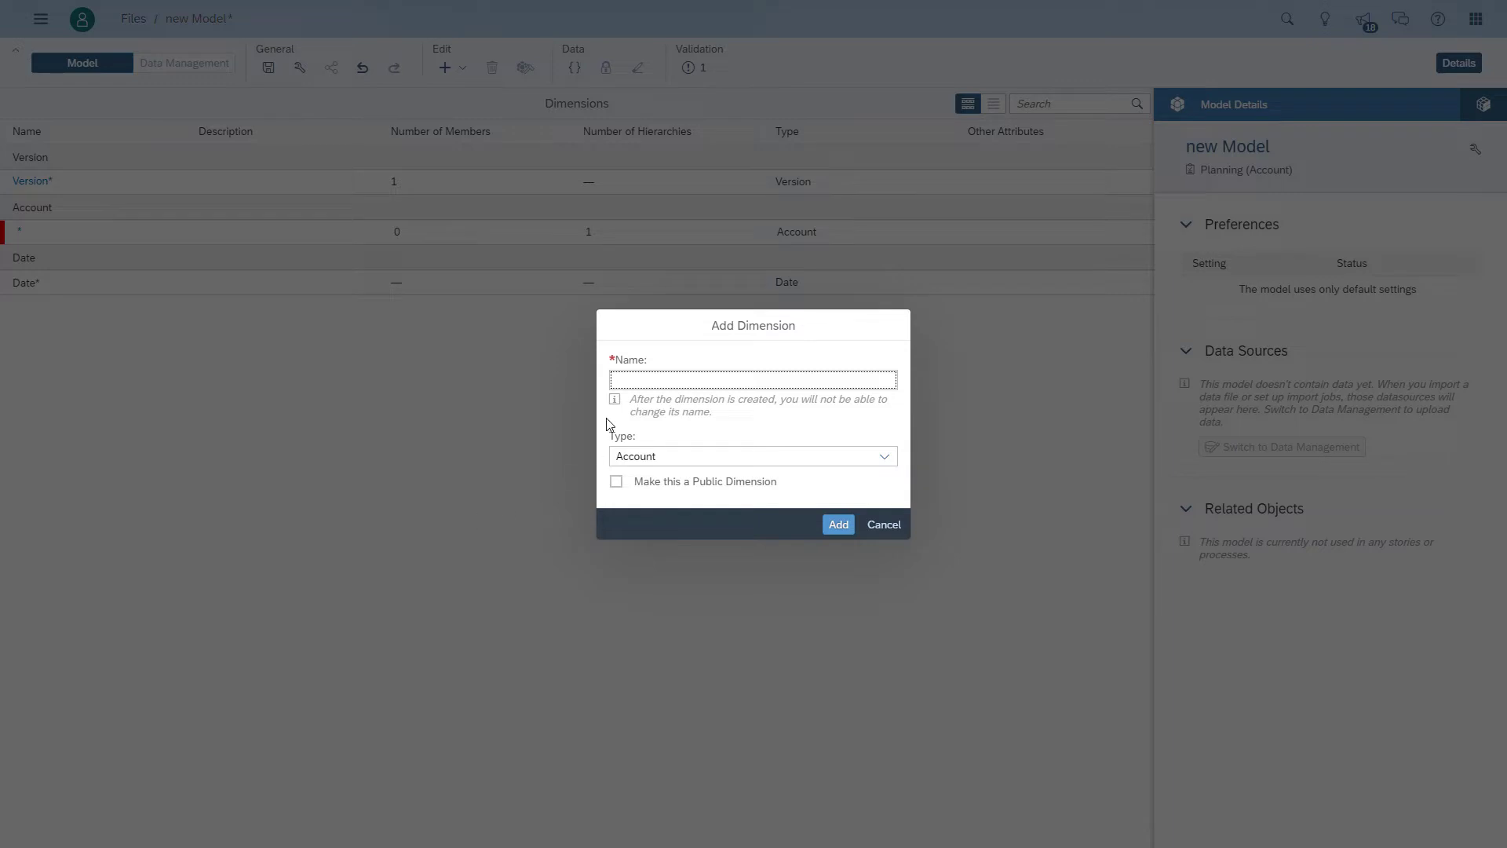
click(630, 377)
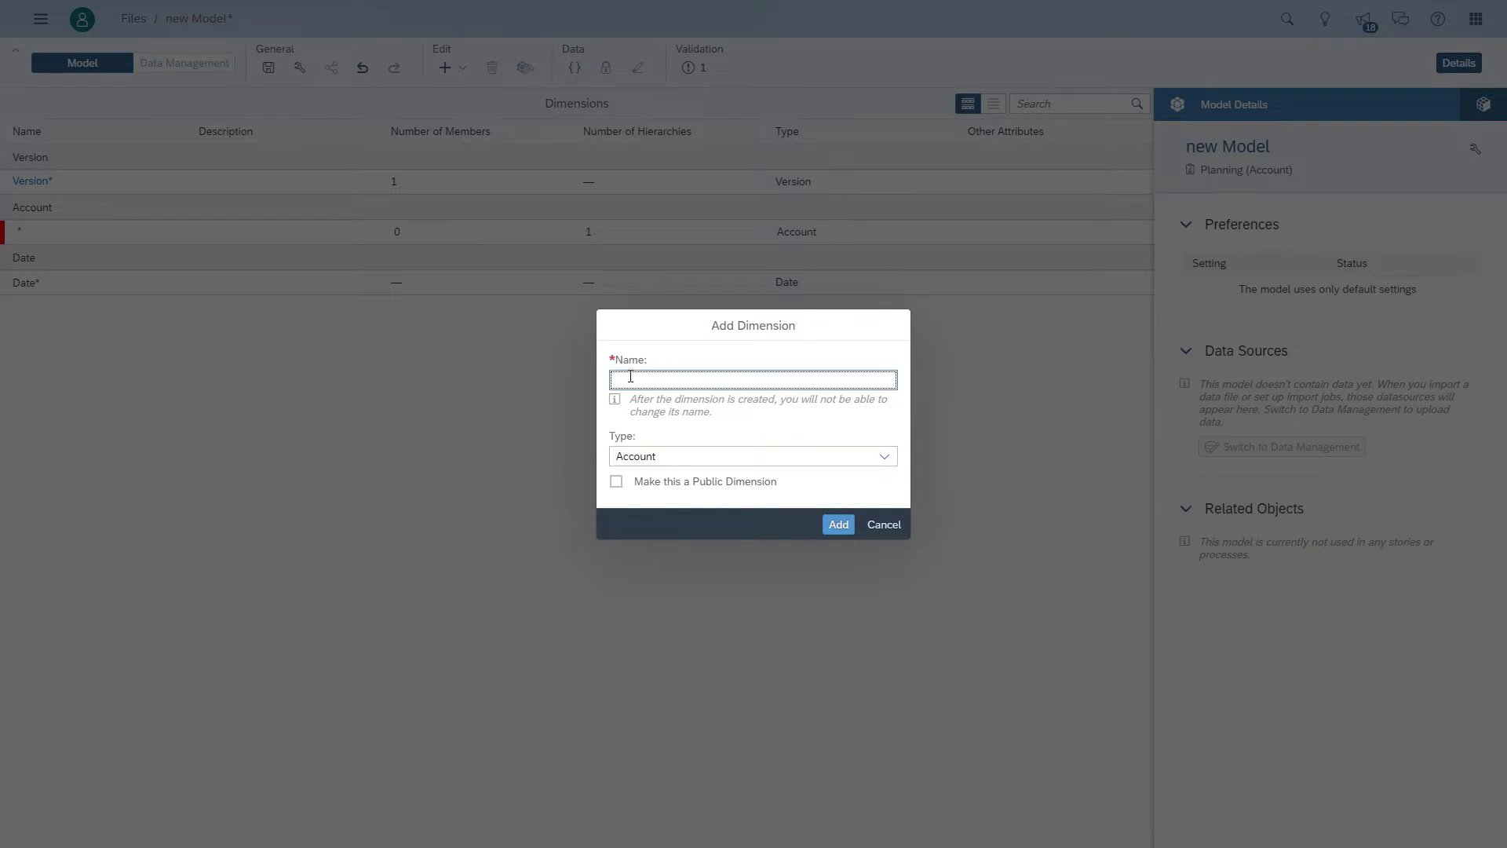
text(Account)
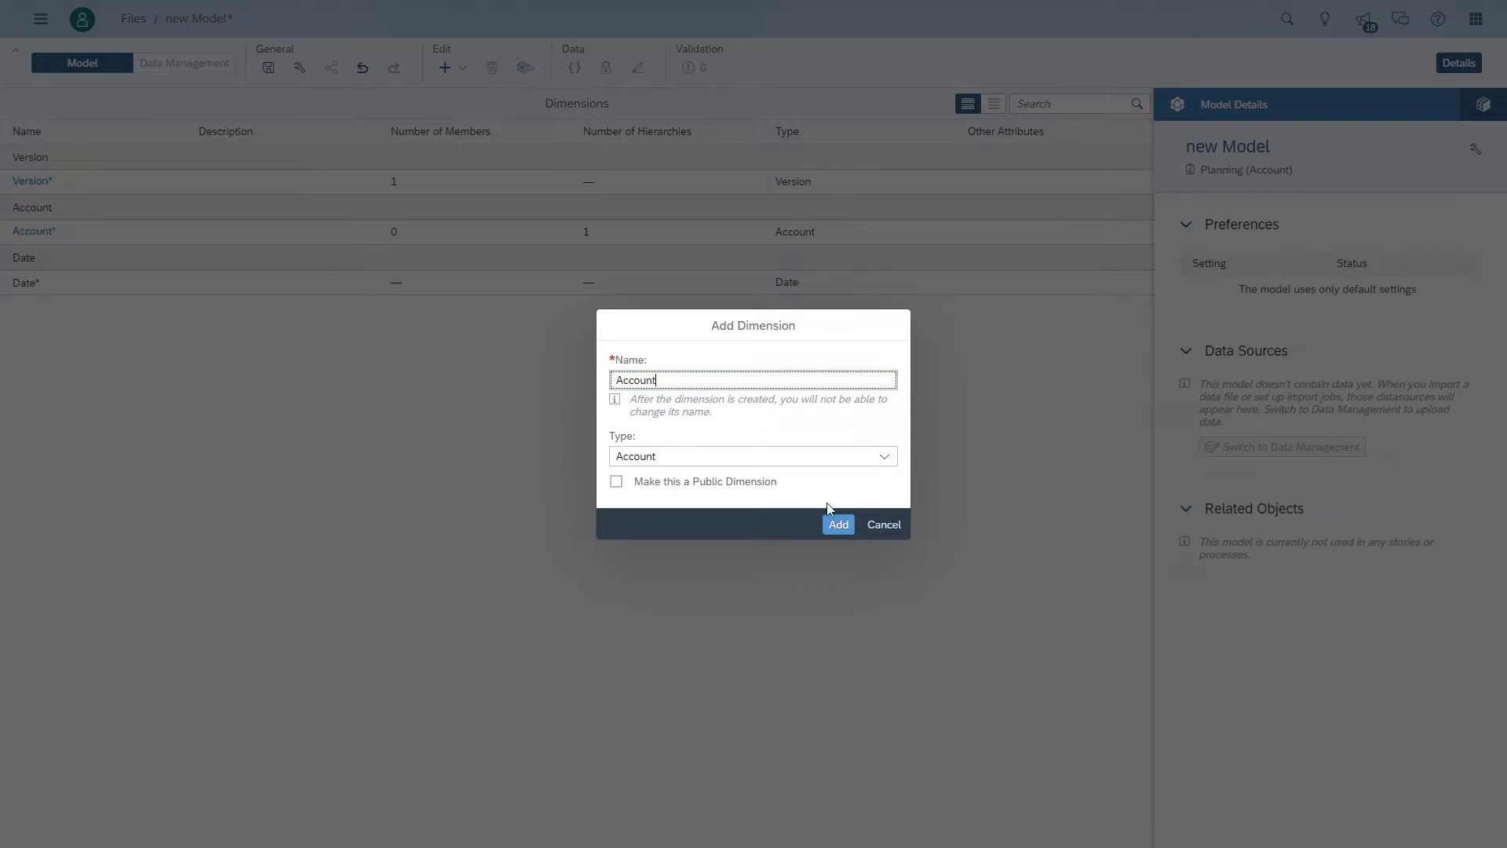
click(838, 524)
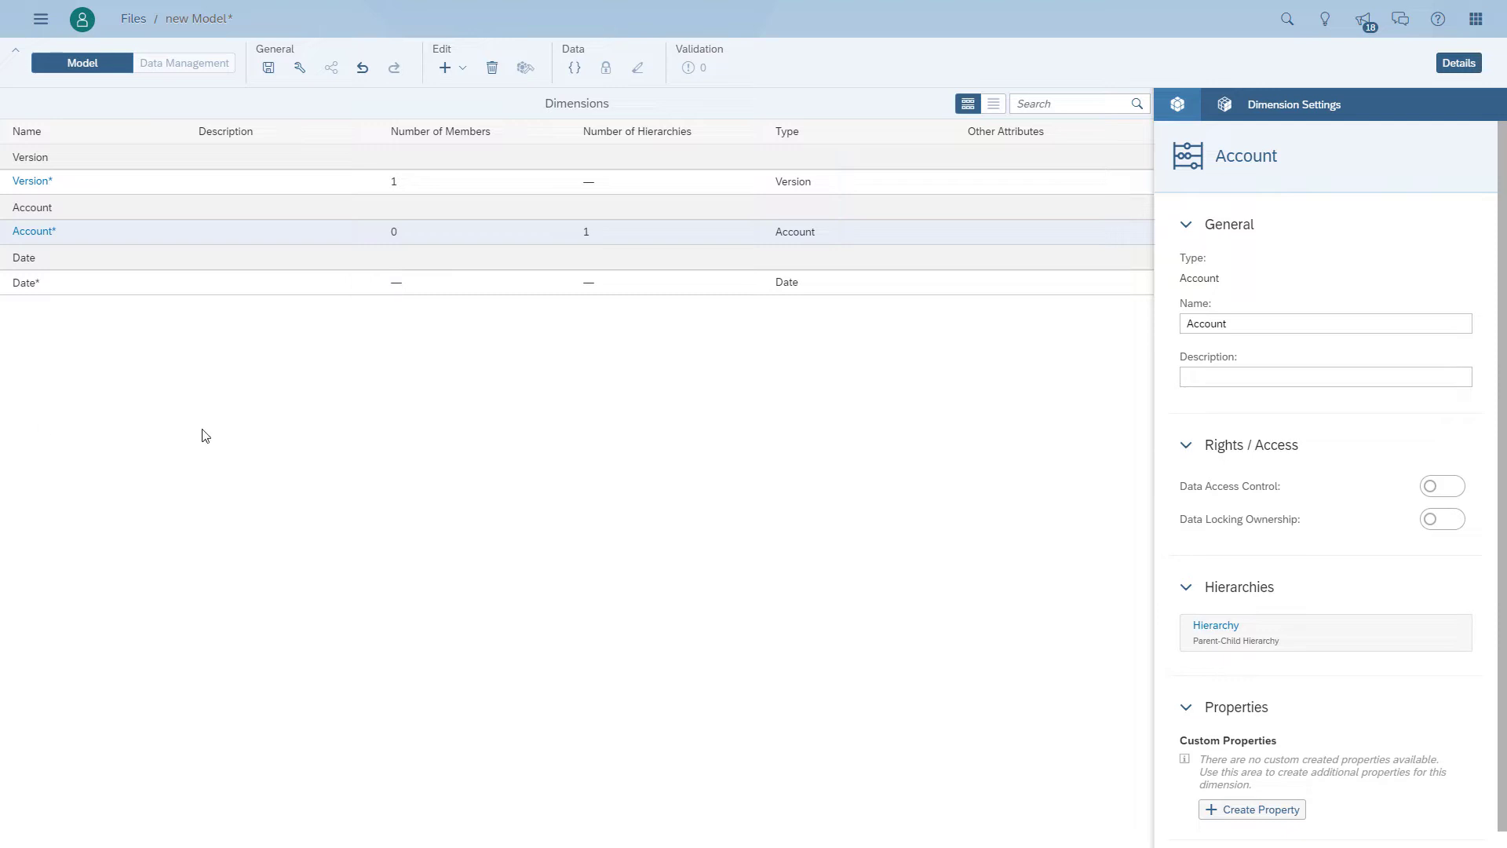
click(37, 234)
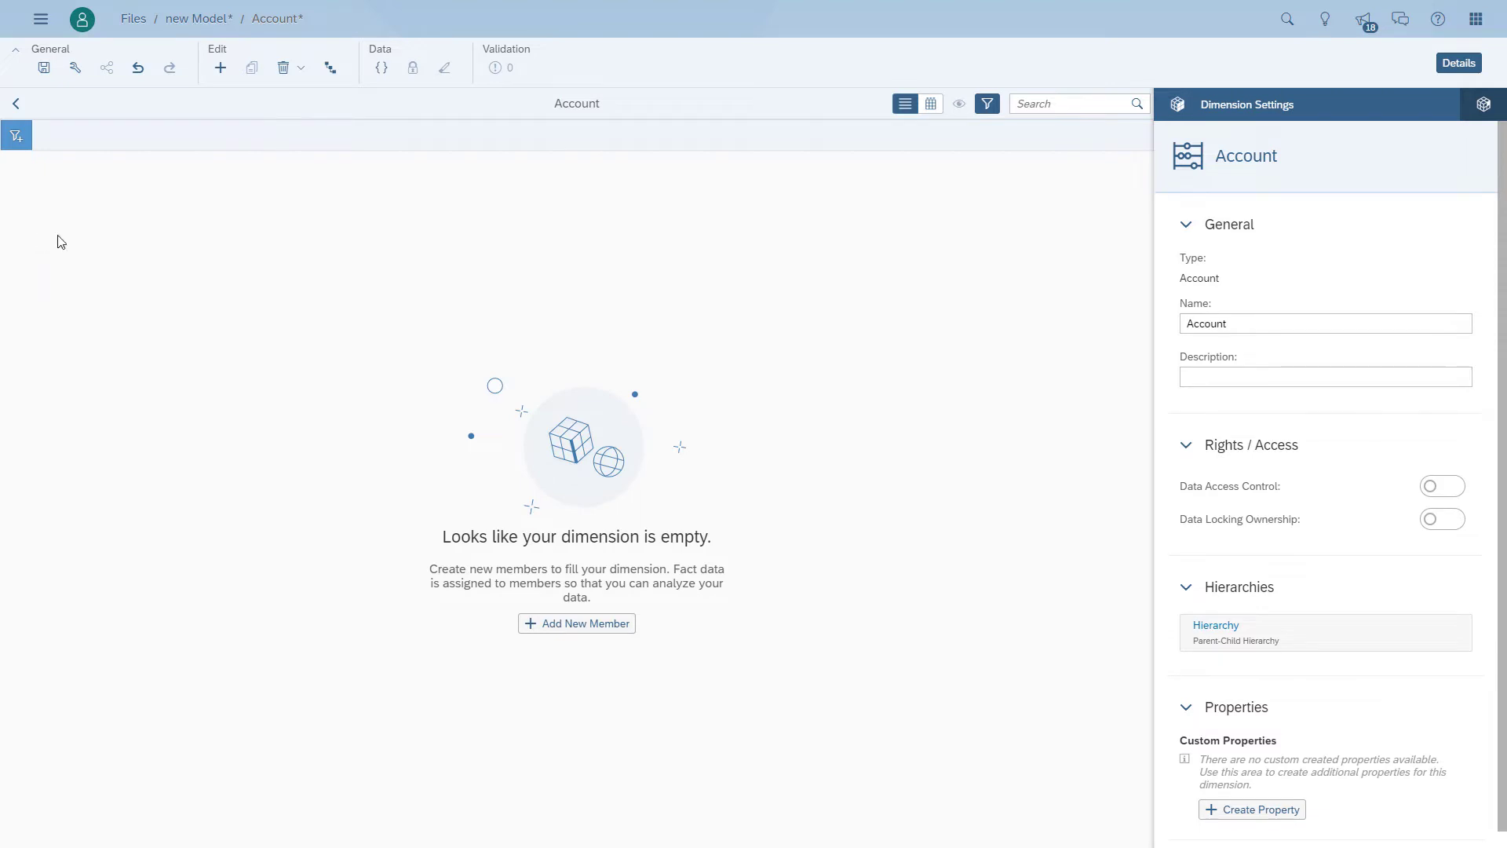
click(931, 110)
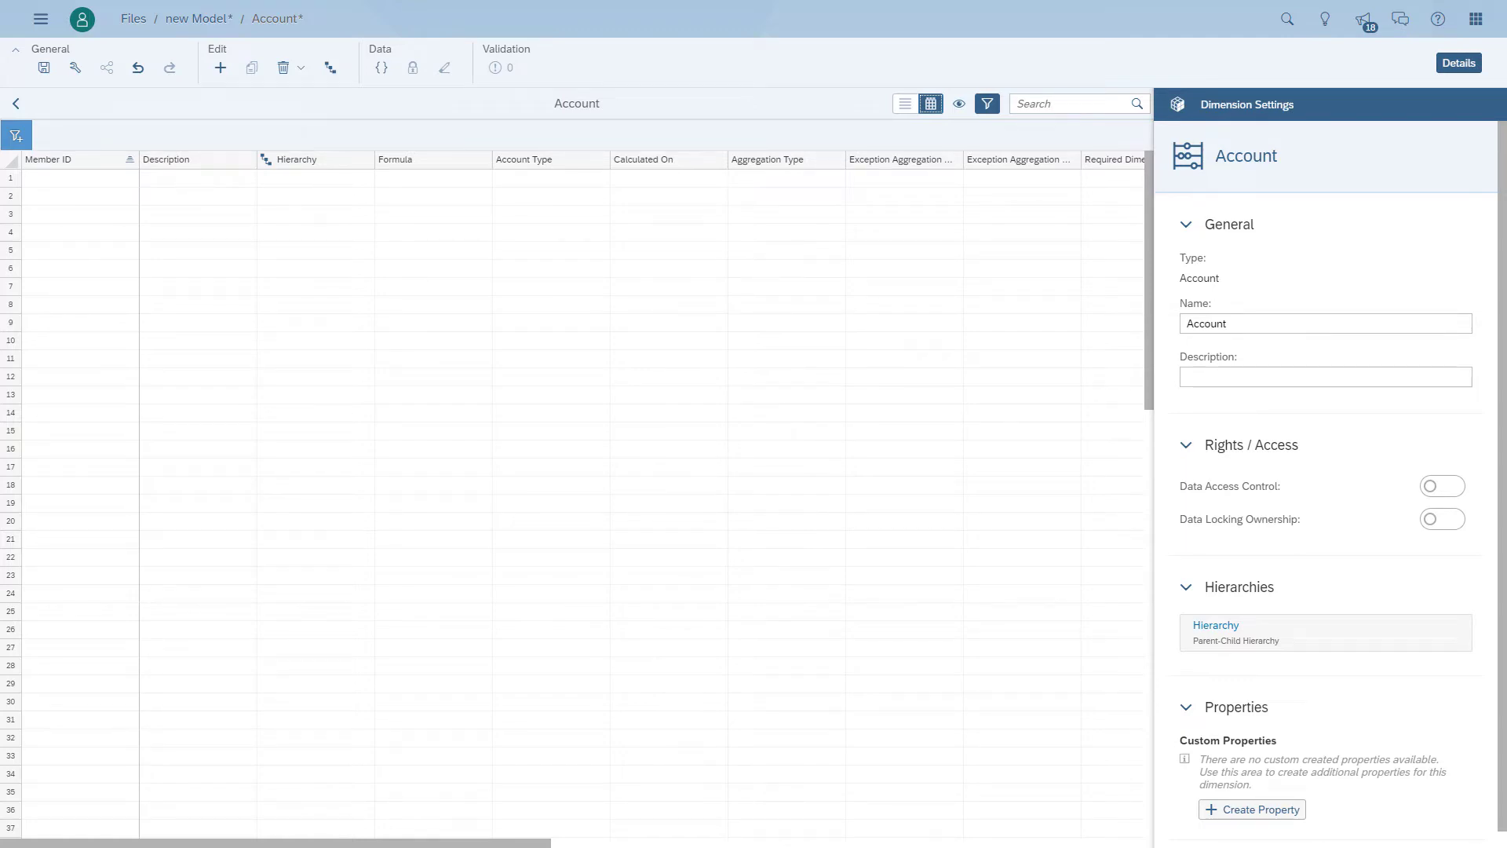
key(alt+Tab)
drag(251, 223, 736, 30)
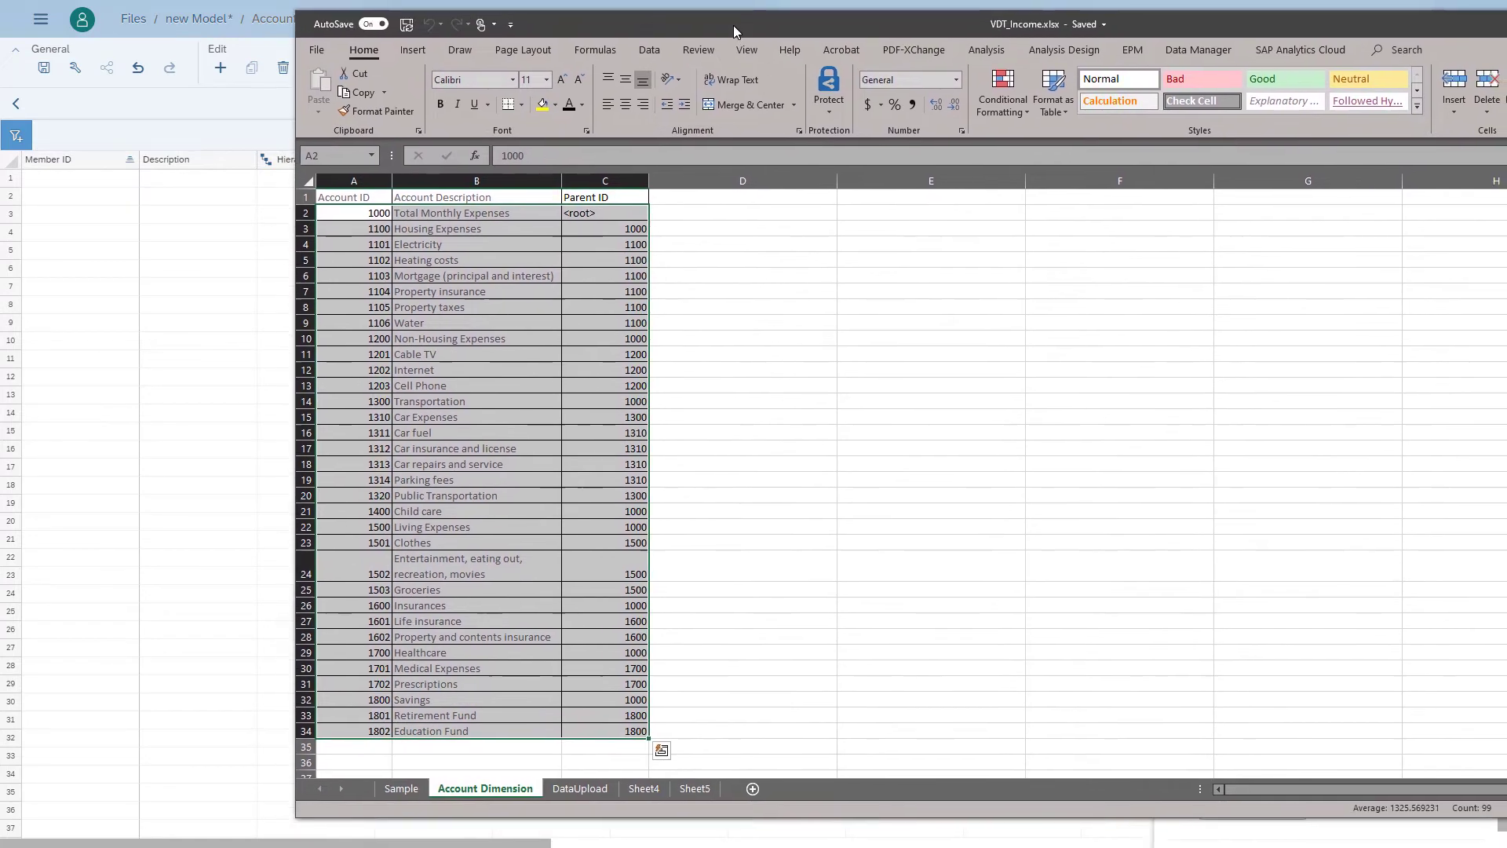
click(759, 366)
click(365, 218)
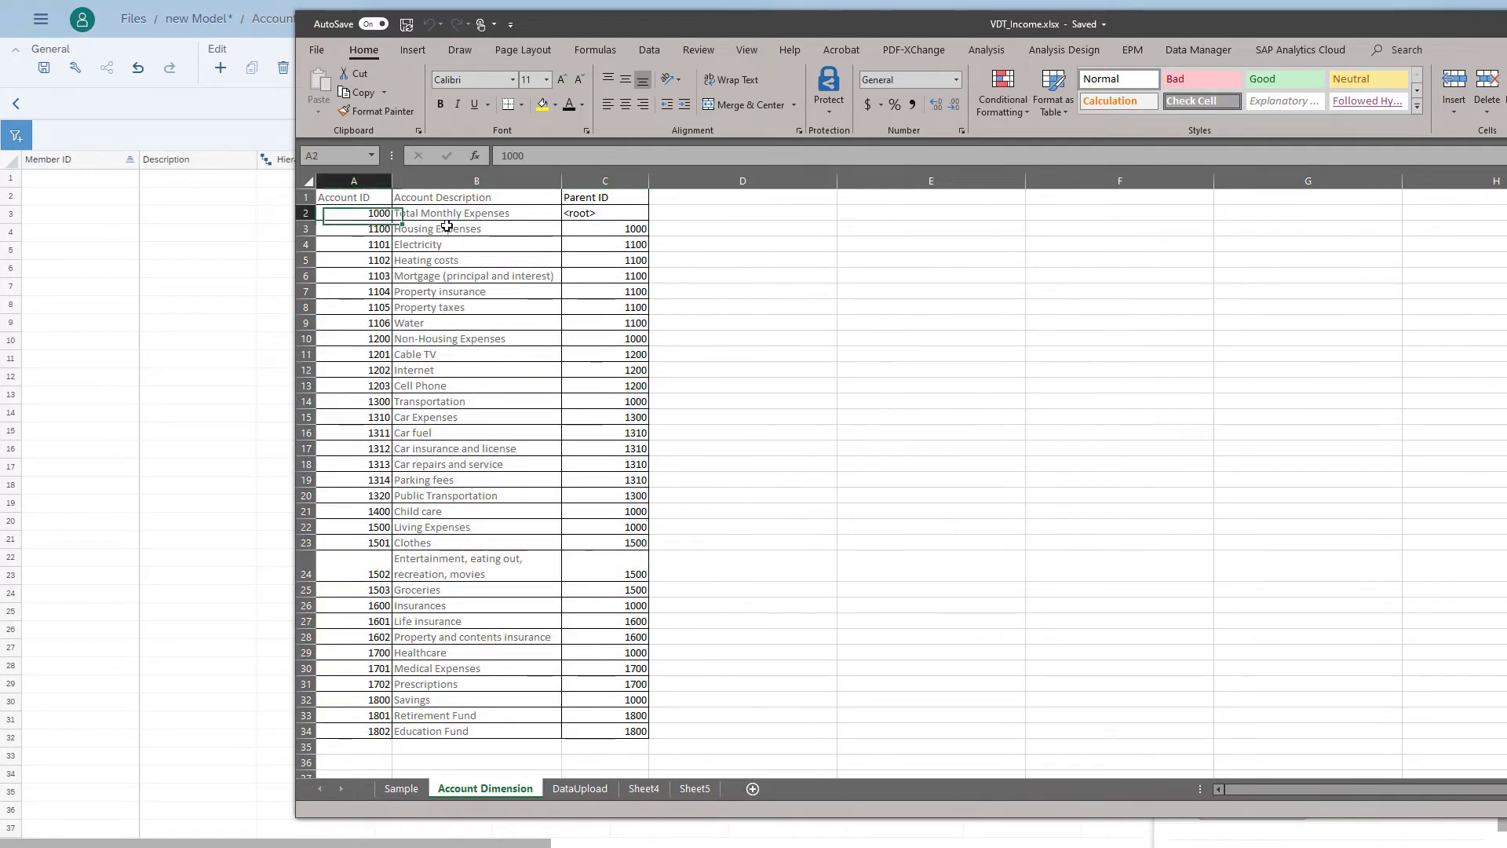
drag(447, 227, 468, 717)
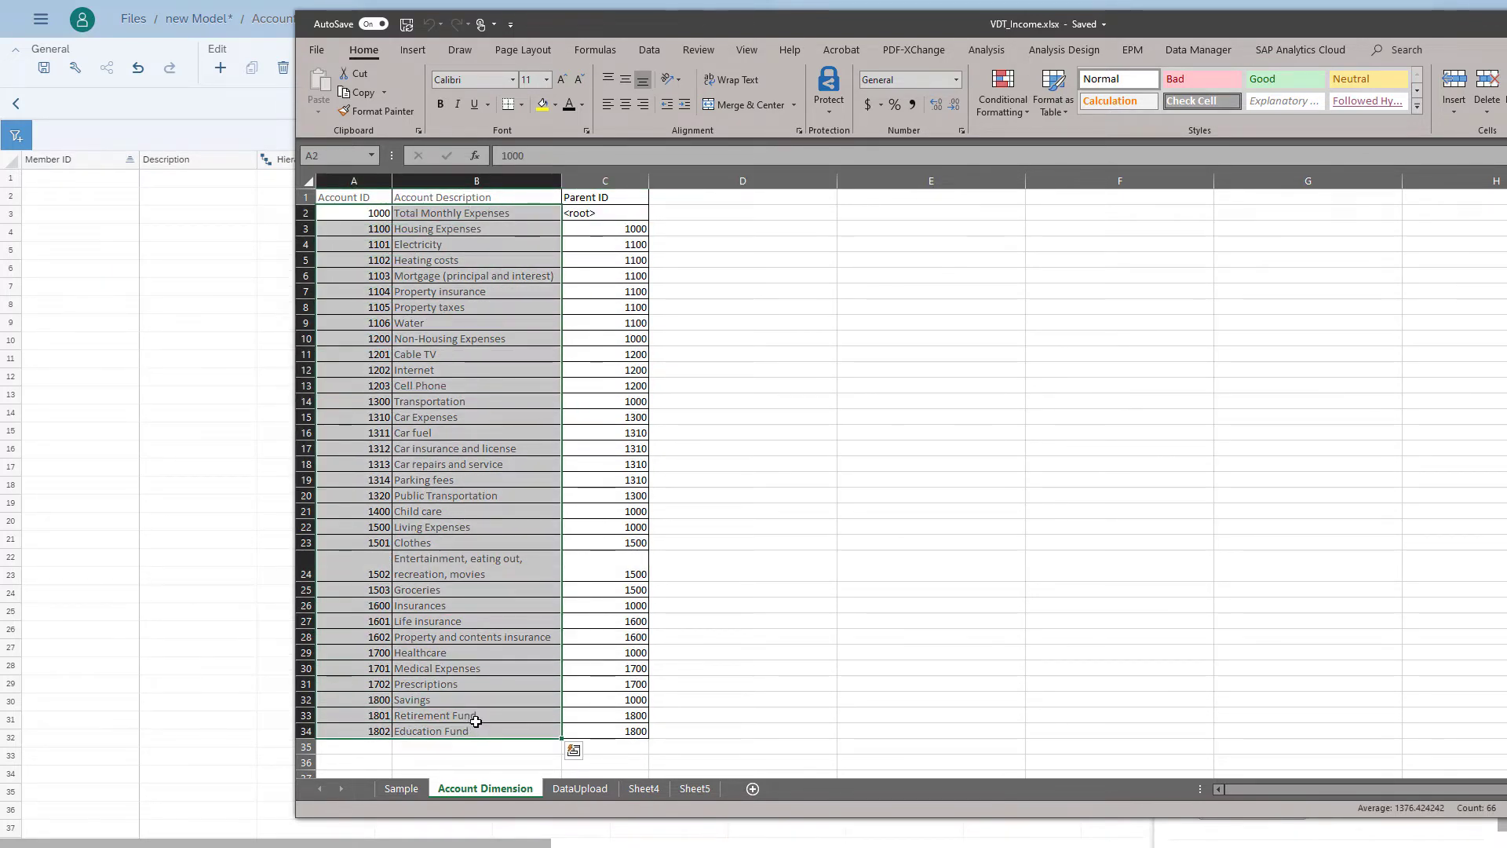
key(ctrl+c)
click(102, 186)
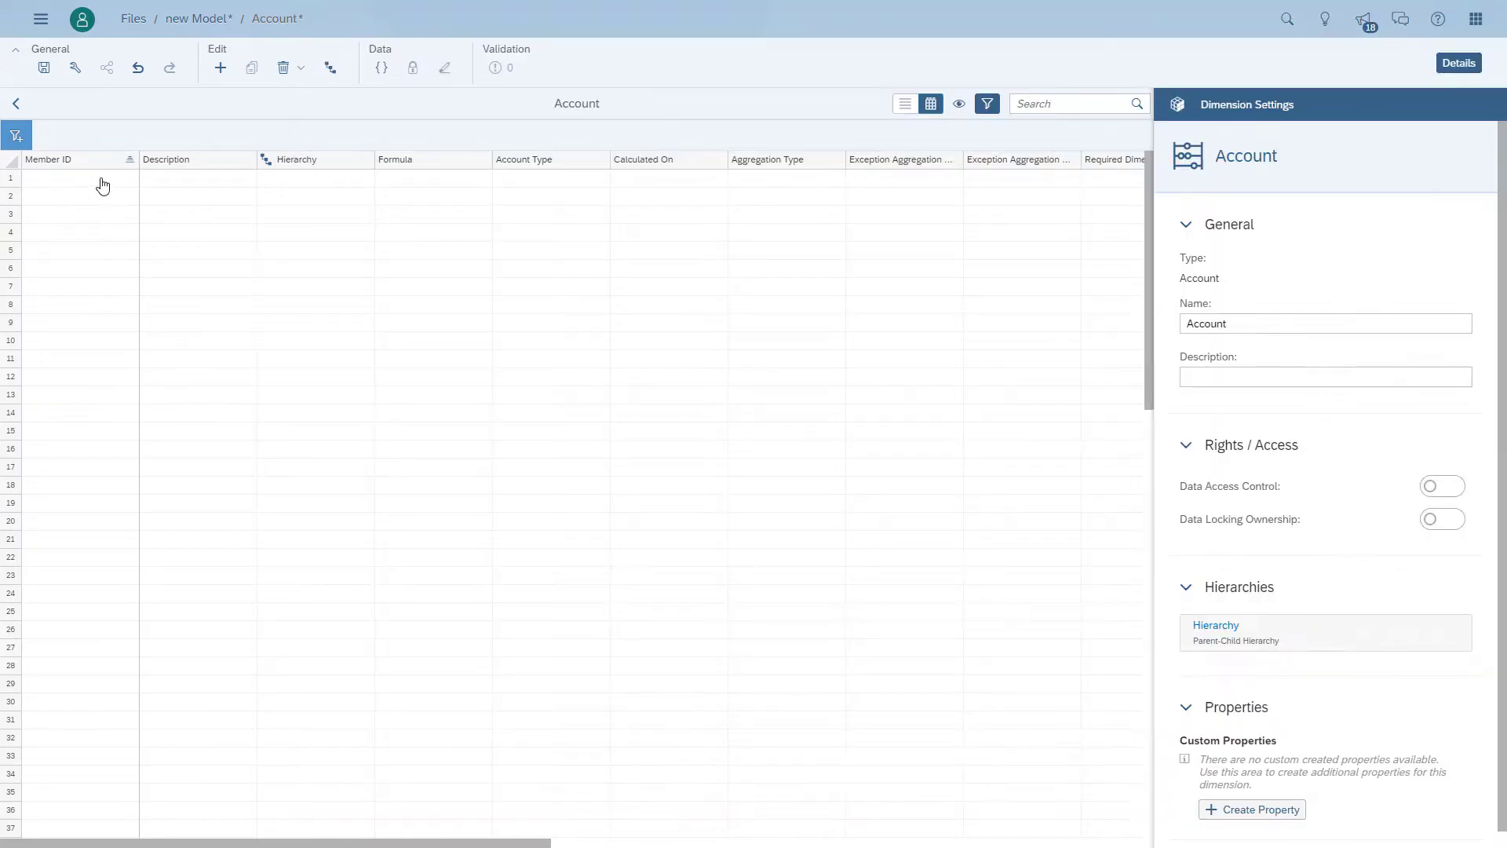
Paste the 33 accounts, put 1100 Housing Expenses under 1000, and its sub-accounts under 1100.
key(ctrl+v)
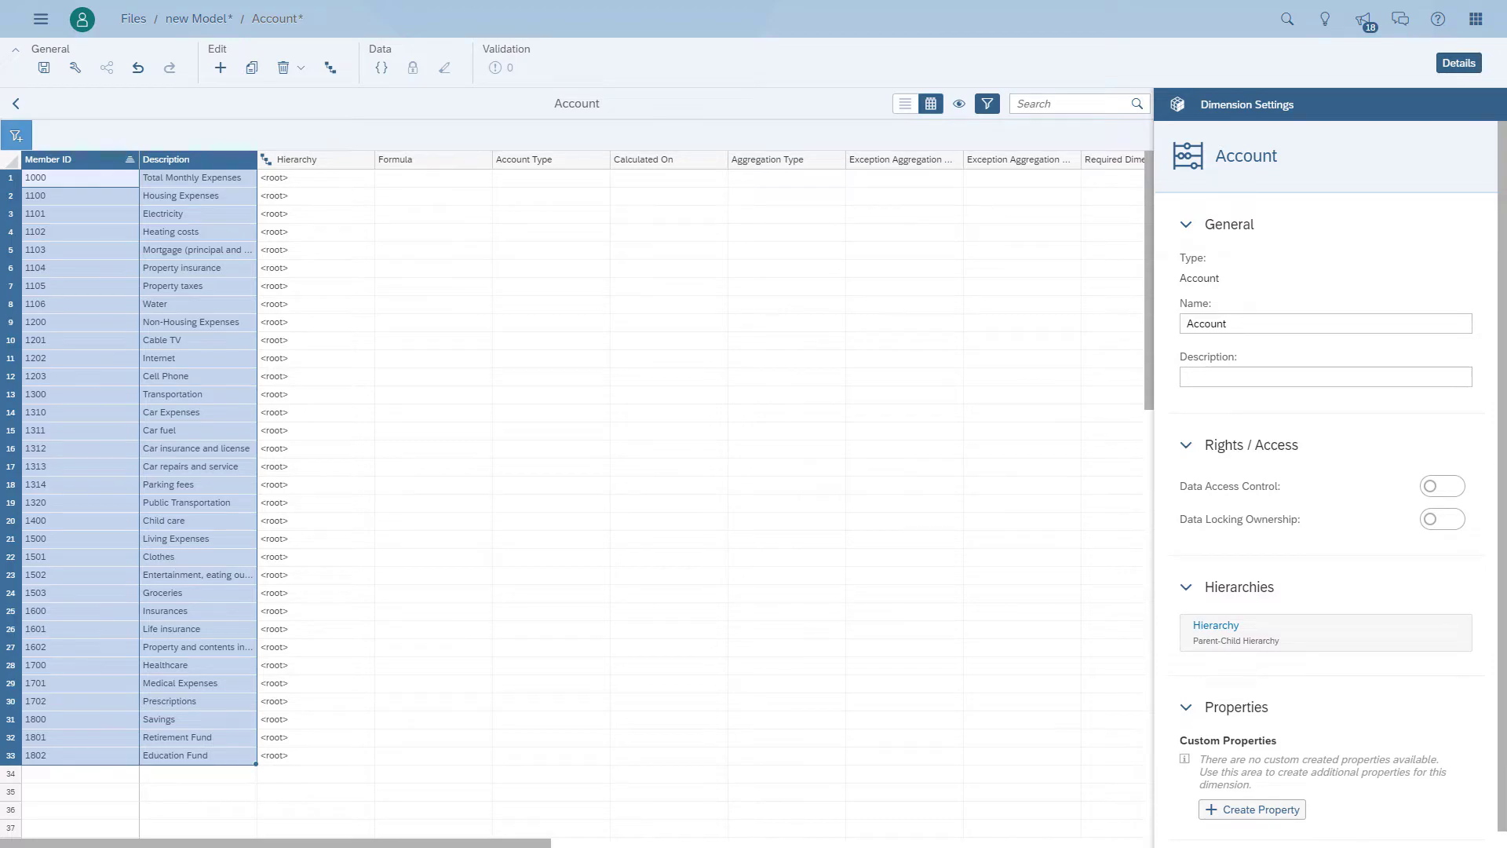
click(333, 197)
click(385, 196)
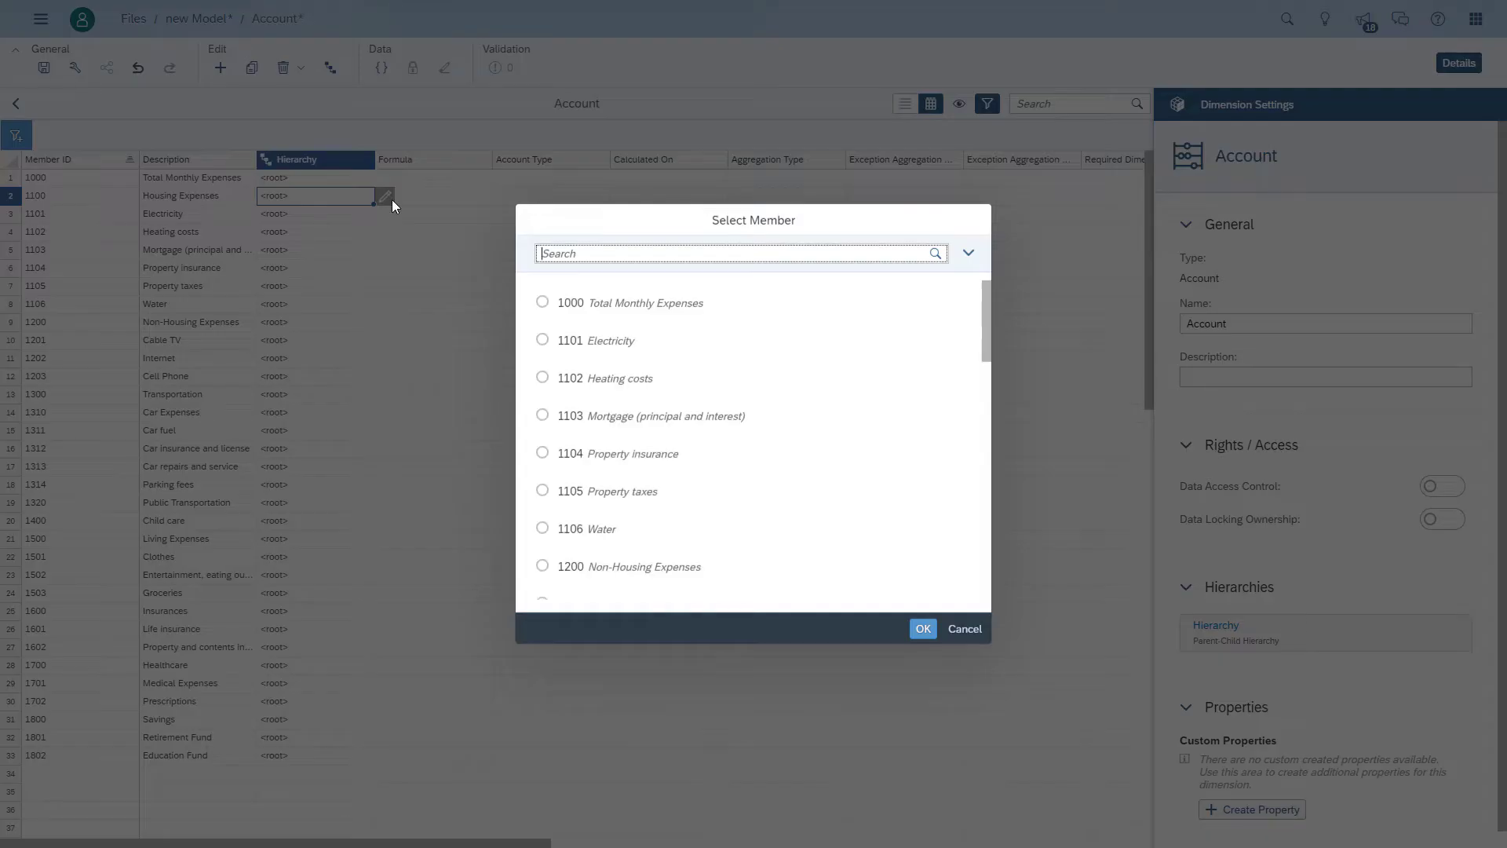
click(543, 303)
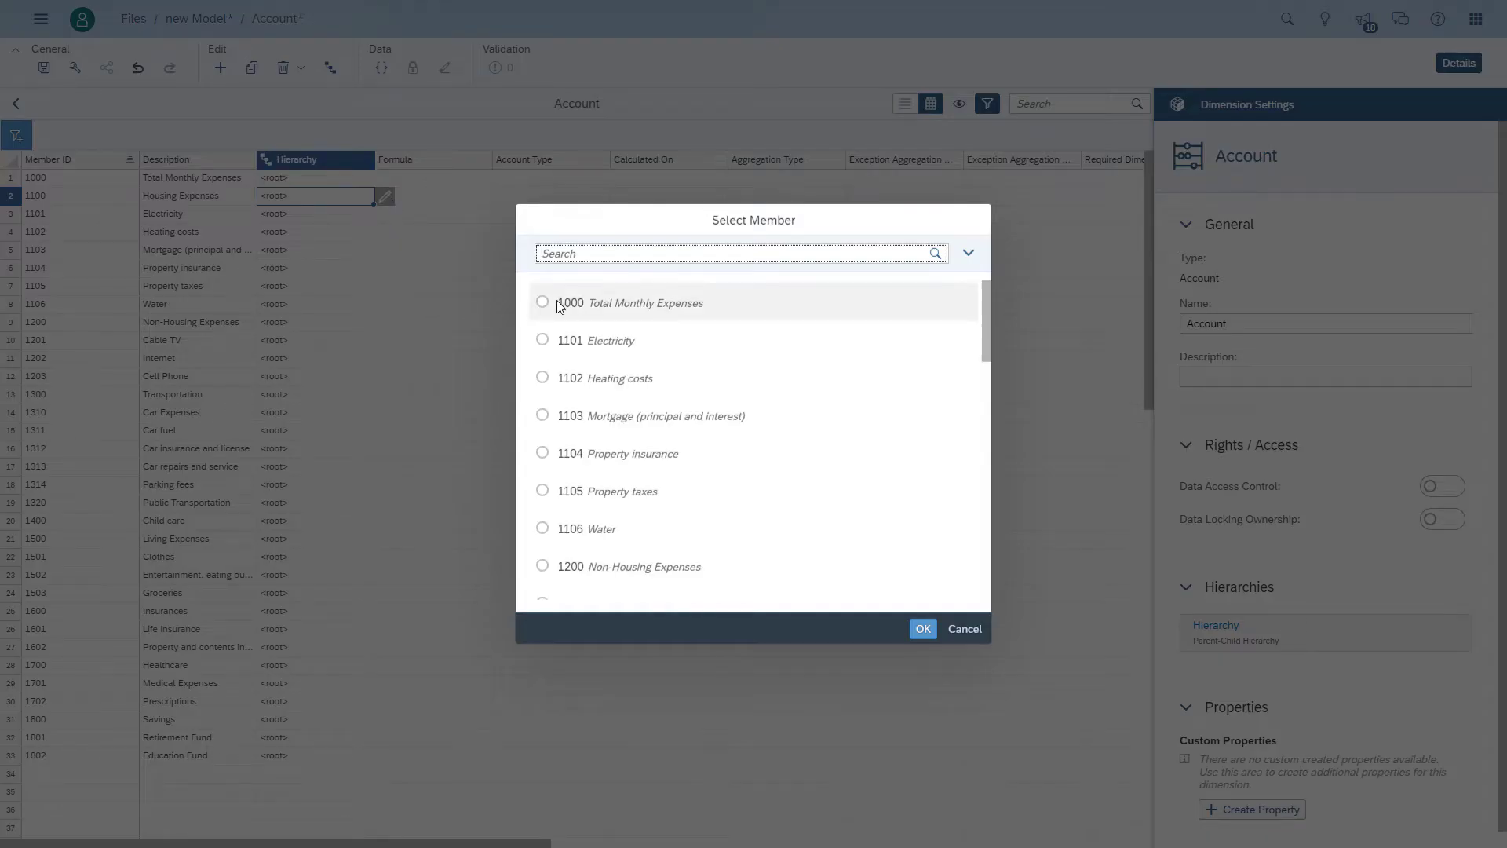
click(923, 629)
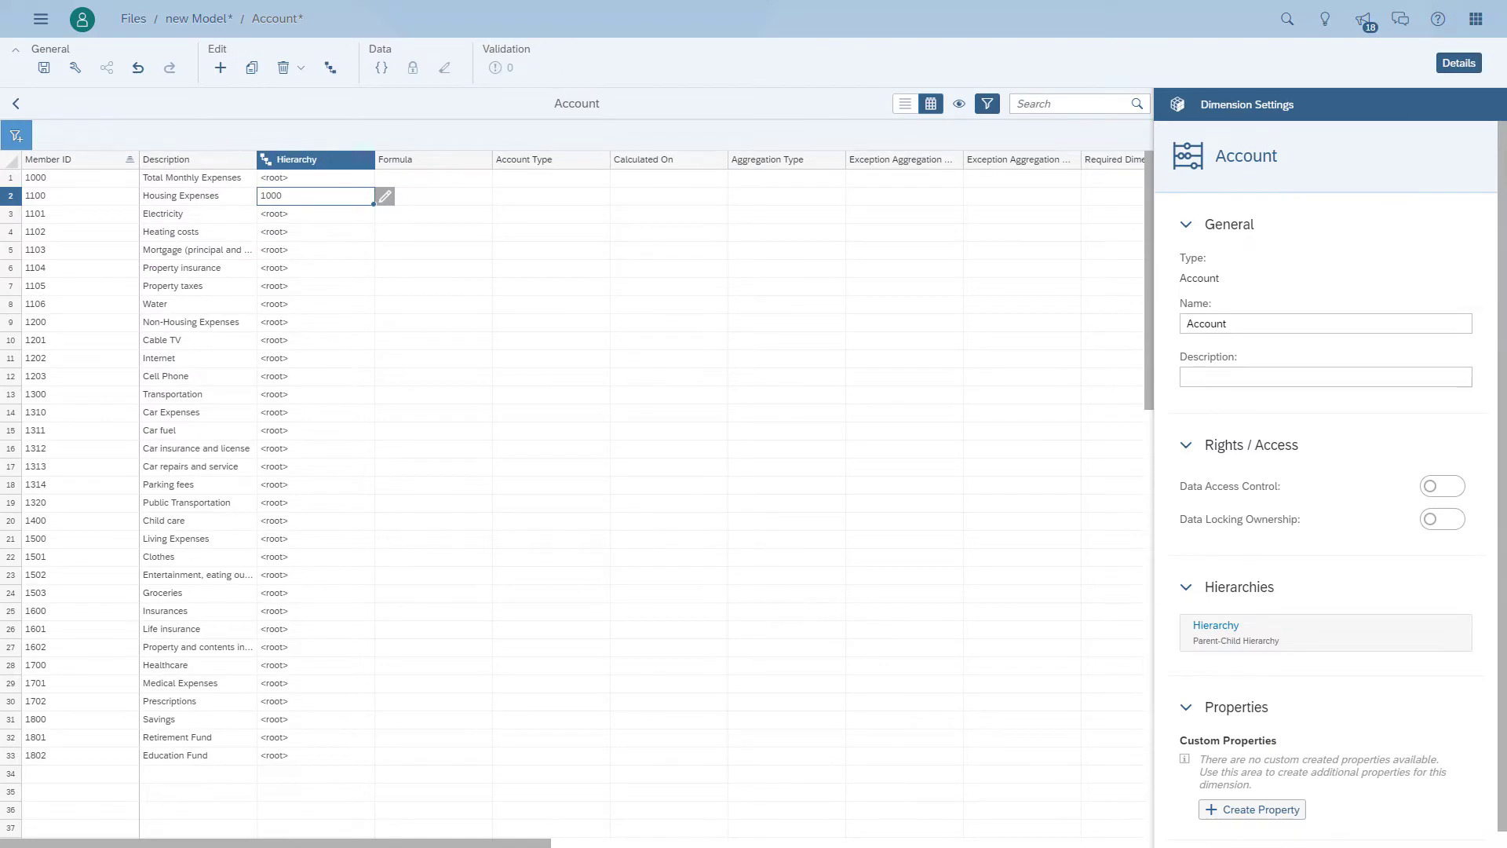
click(346, 213)
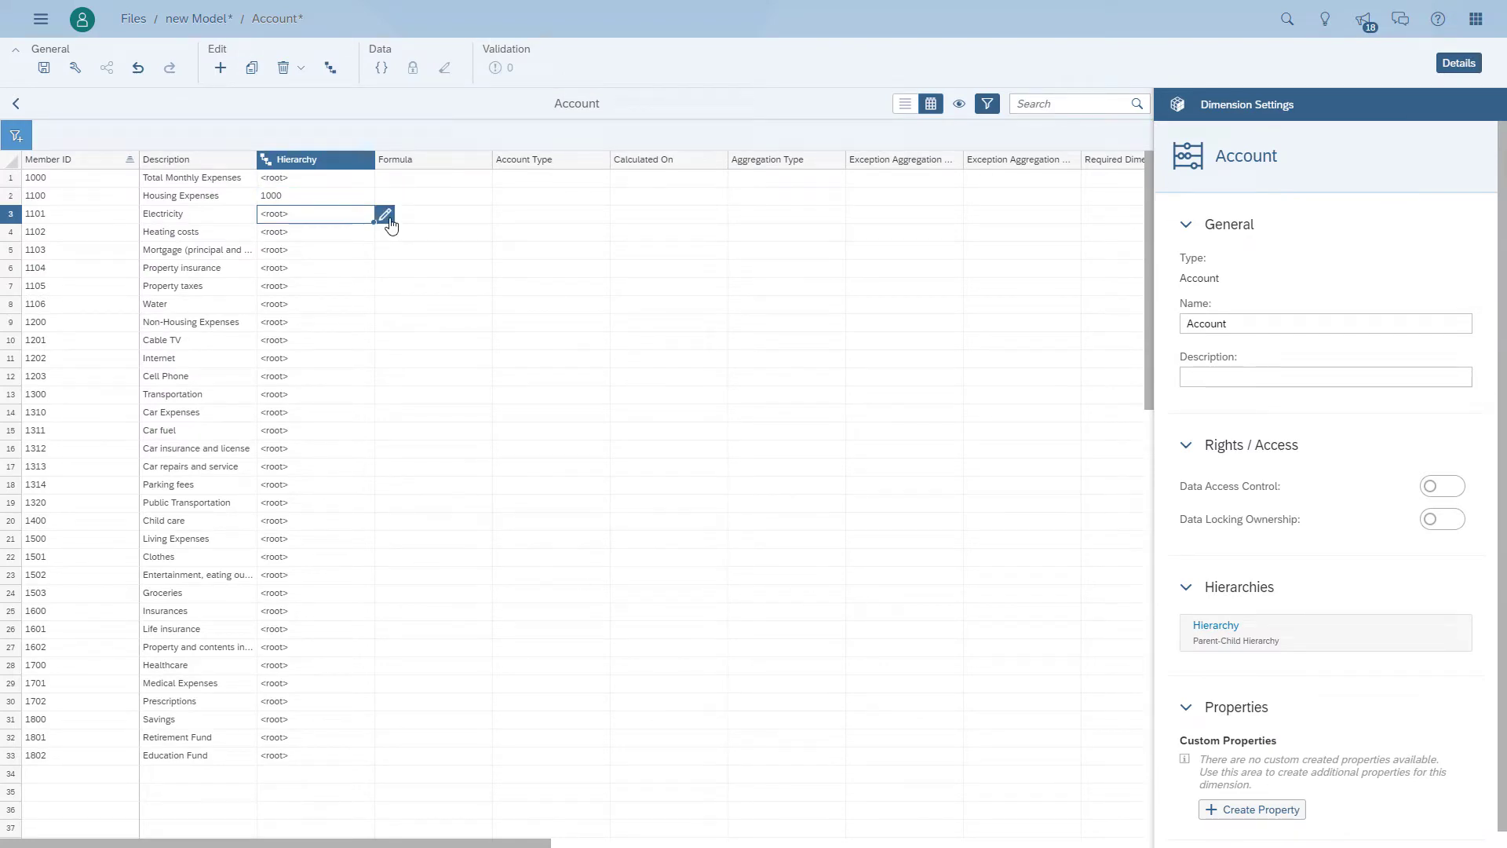
click(384, 214)
double_click(565, 340)
drag(375, 223, 367, 382)
Put 1200 Non-Housing Expenses under 1000 and rows 10–12 under 1200.
click(346, 322)
click(381, 322)
double_click(555, 299)
click(382, 340)
click(528, 299)
click(589, 373)
click(916, 626)
Put 1300 Transportation under 1000 and 1310 Car Expenses under 1300.
click(345, 394)
click(384, 394)
double_click(565, 302)
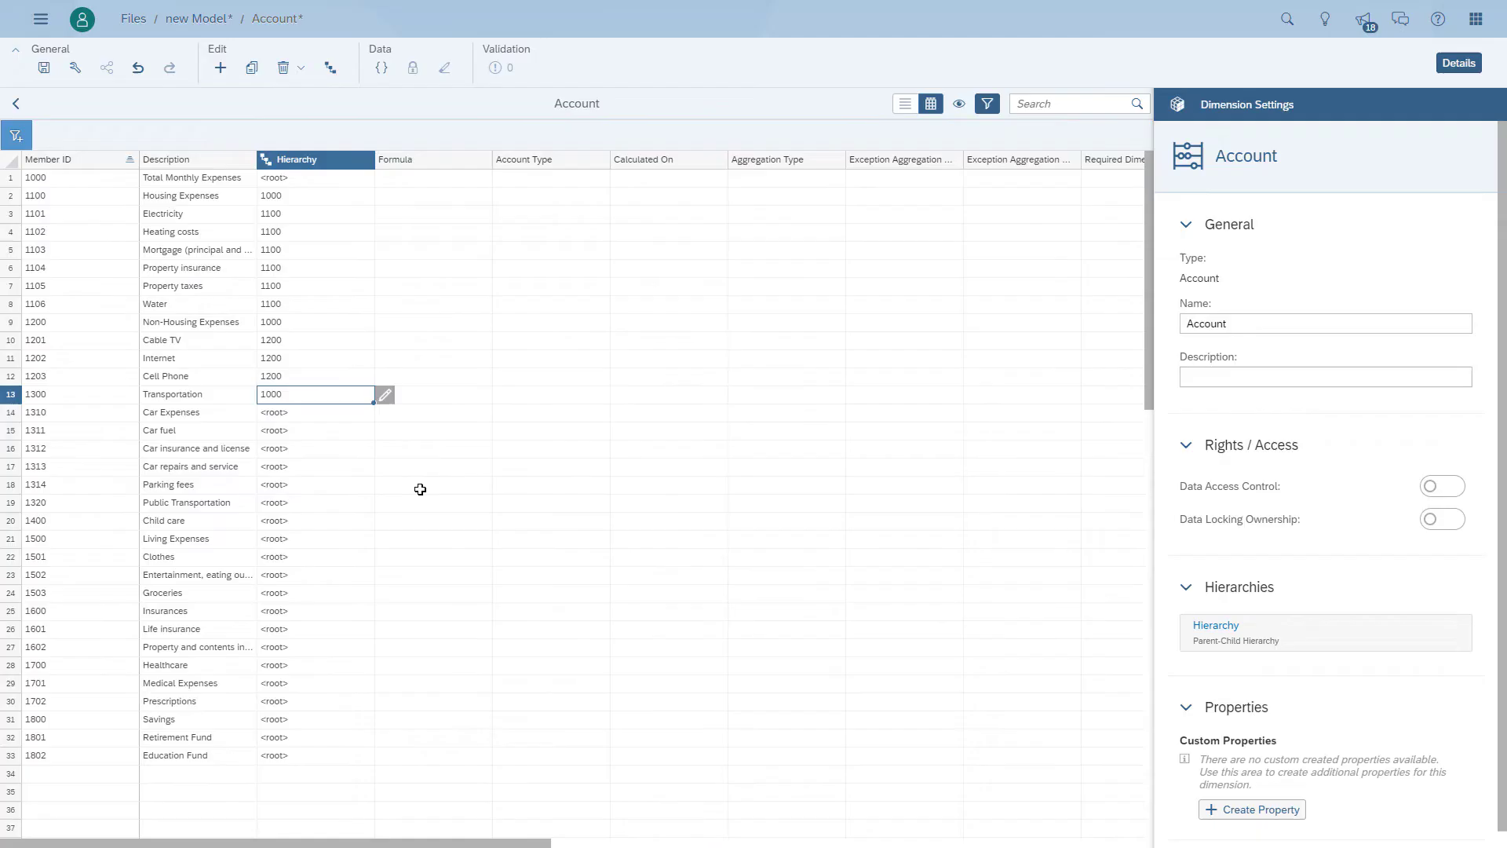
click(345, 412)
click(385, 412)
double_click(589, 411)
Put Car fuel and rows 16–18 under 1310, and Public Transportation under 1300.
click(346, 430)
click(384, 430)
click(539, 302)
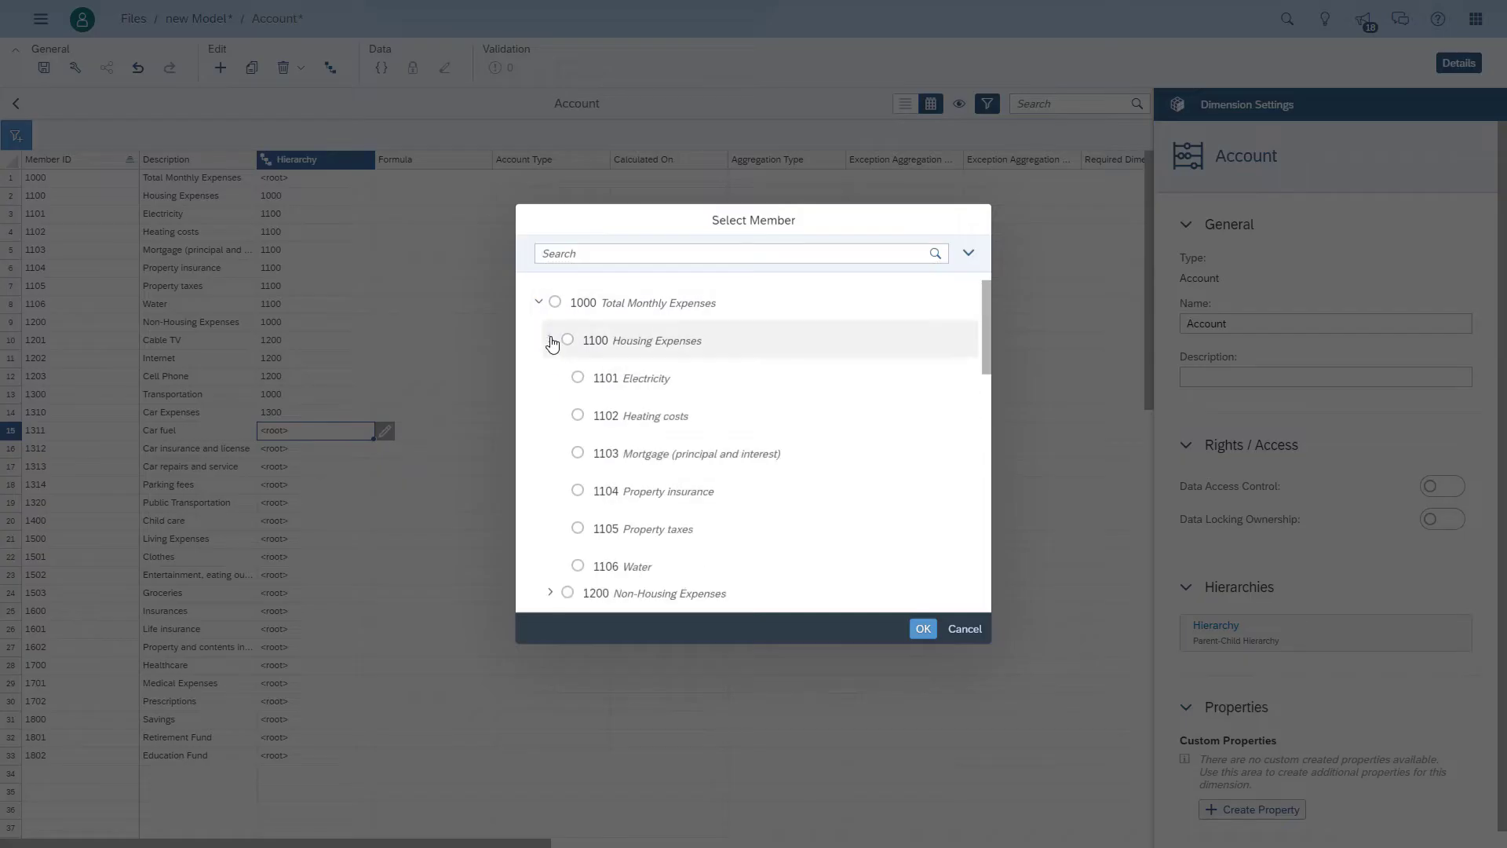
click(550, 340)
click(550, 415)
double_click(605, 453)
drag(374, 439, 374, 494)
click(346, 503)
click(384, 502)
click(567, 414)
click(918, 629)
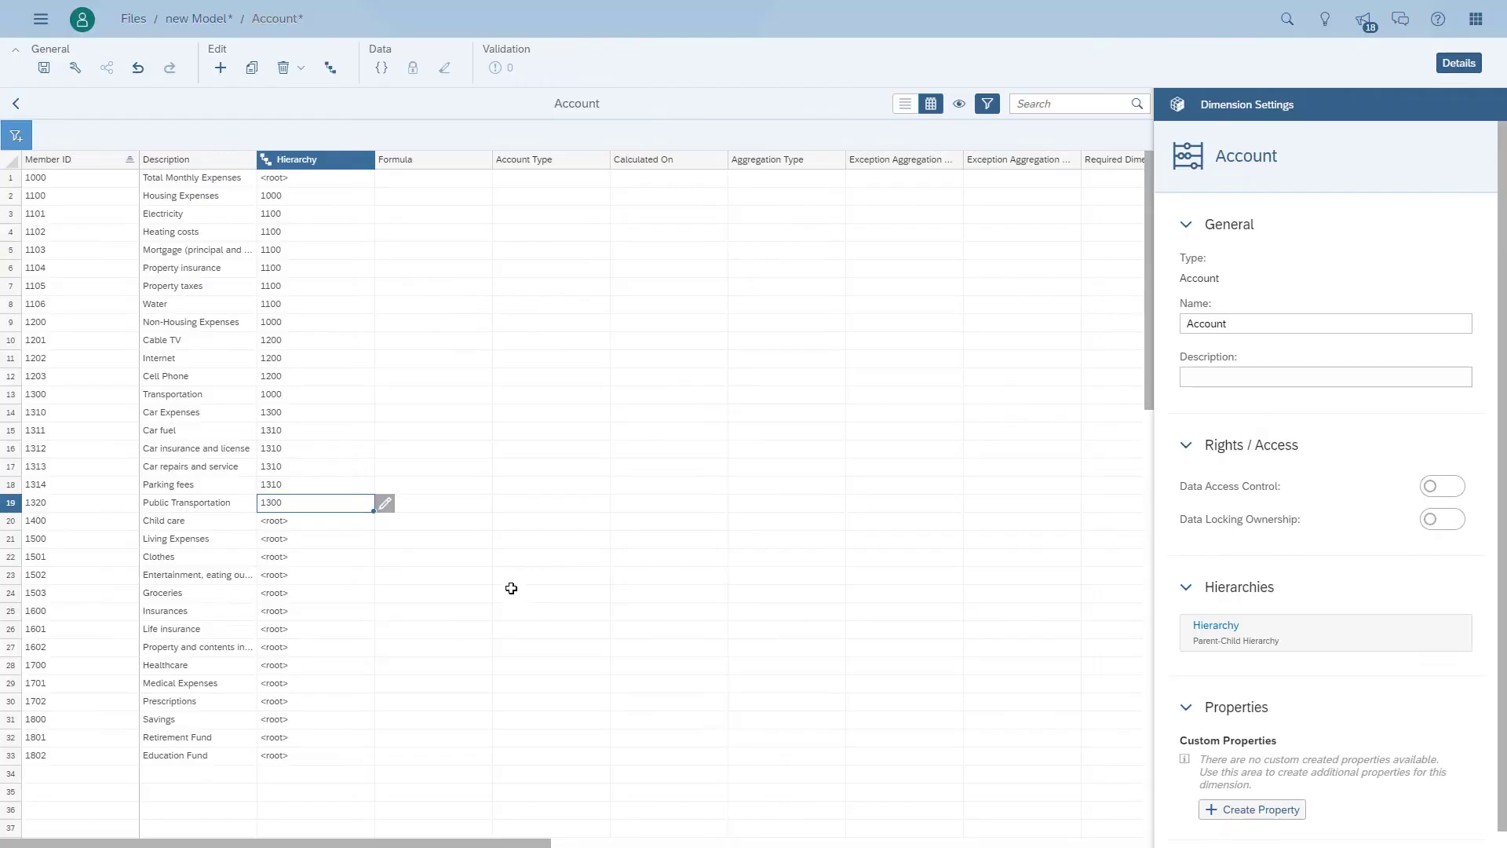
Put Child care and 1500 Living Expenses under 1000, and Clothes through row 24 under 1500.
click(346, 520)
click(384, 520)
double_click(573, 303)
click(346, 538)
click(385, 539)
double_click(573, 302)
click(345, 556)
click(385, 557)
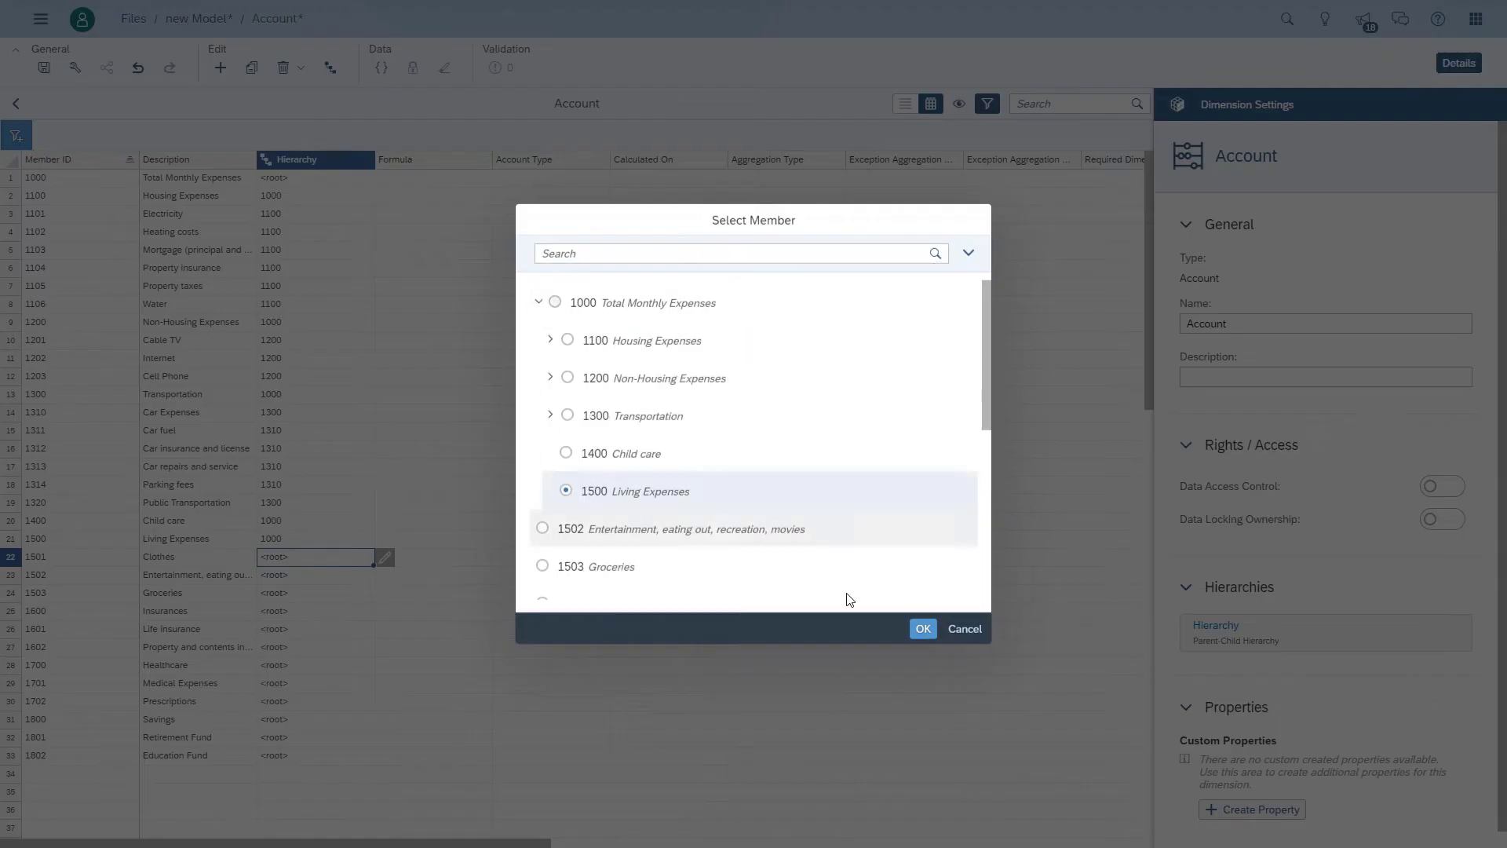
double_click(596, 490)
drag(374, 565, 375, 710)
Put 1600 Insurances under 1000 and the life and contents insurance accounts under 1600.
click(385, 611)
double_click(573, 302)
click(345, 628)
click(385, 628)
double_click(605, 528)
click(345, 665)
click(385, 665)
double_click(573, 302)
Put 1700 Healthcare under 1000, with Medical Expenses and Prescriptions under 1700.
click(345, 682)
click(385, 683)
click(789, 567)
click(923, 629)
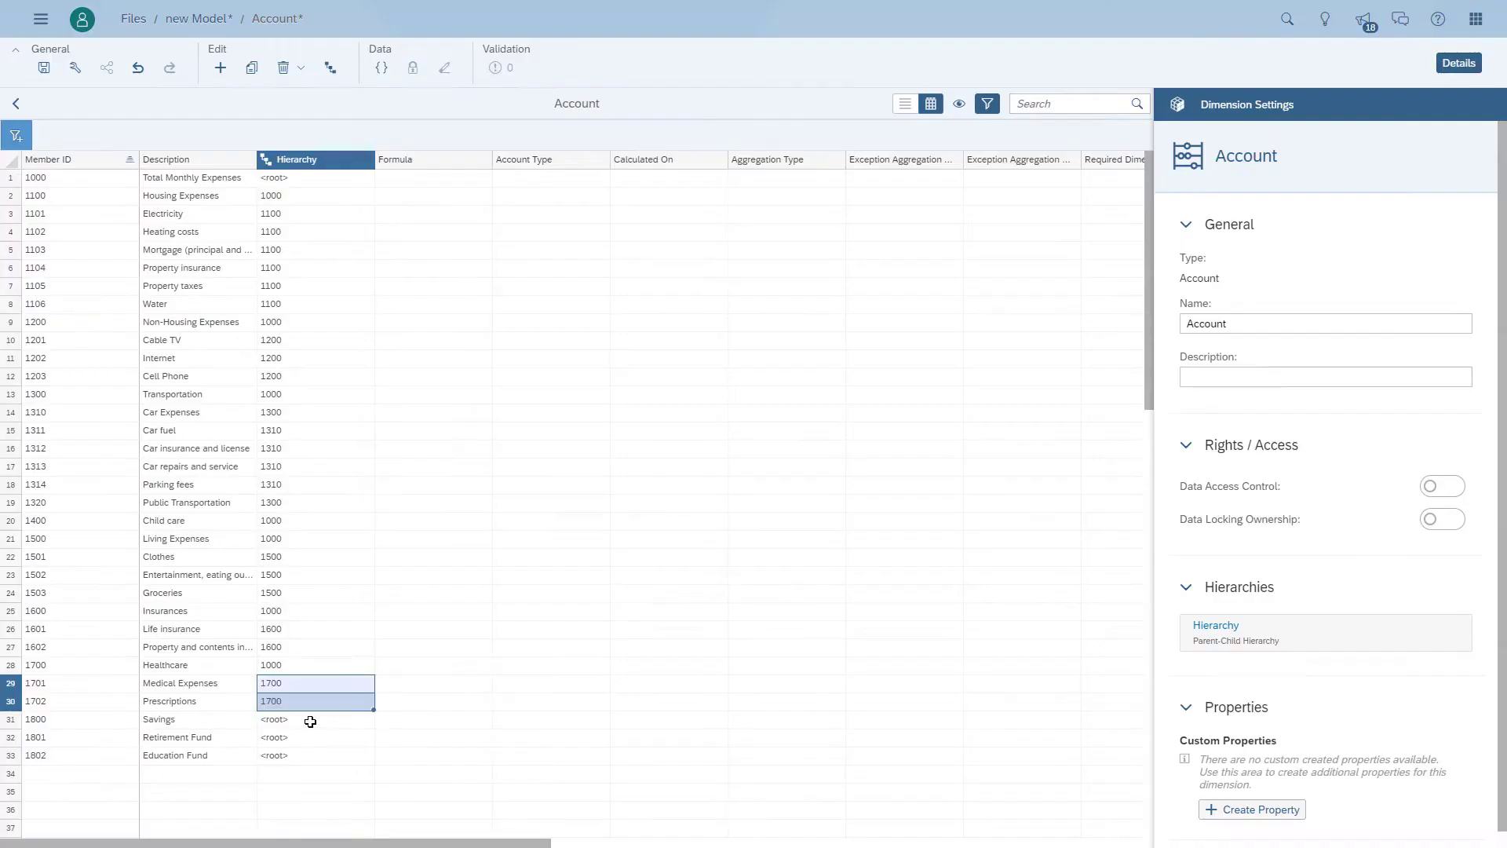
click(345, 719)
click(384, 719)
click(538, 302)
Put 1800 Savings under 1000, with Retirement Fund and Education Fund under 1800.
click(583, 302)
click(923, 628)
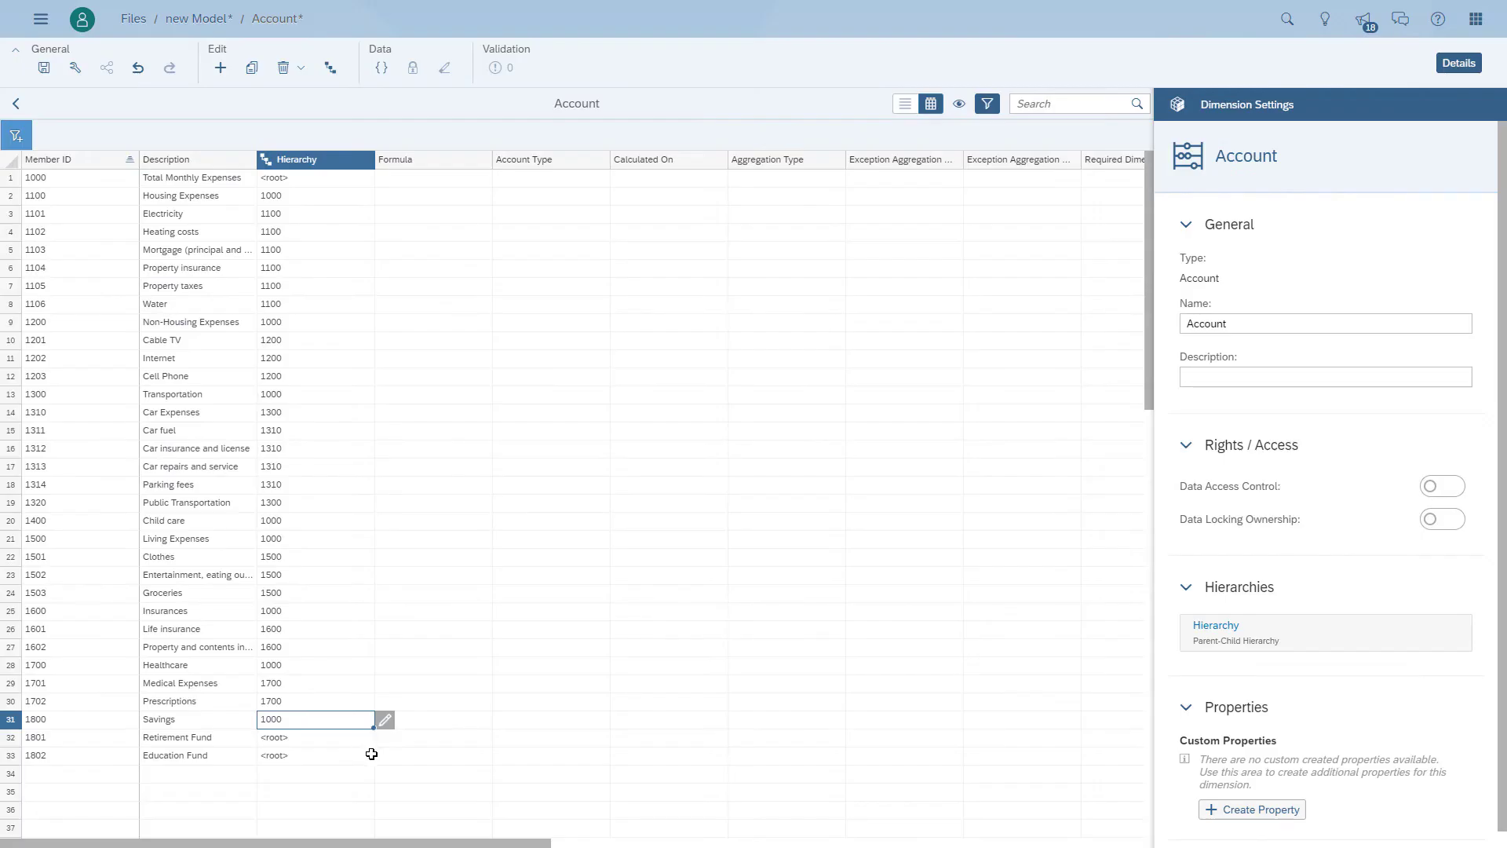
click(346, 737)
click(385, 737)
double_click(596, 507)
drag(374, 746, 374, 761)
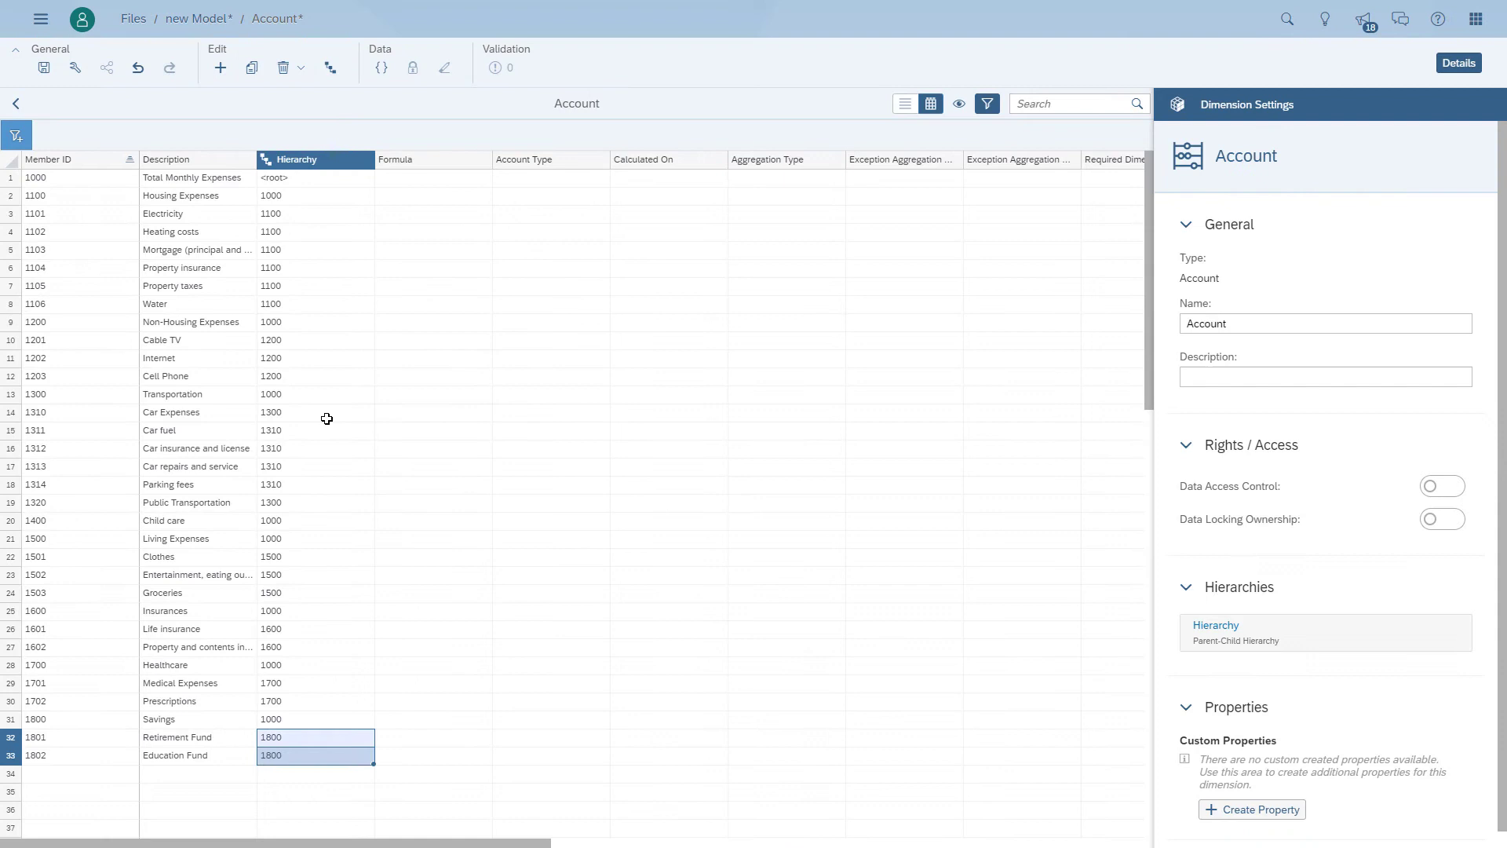
Rename Date to CalendarMonth, describe it as 'Calendar Month', and choose the Year, Month default hierarchy.
click(15, 103)
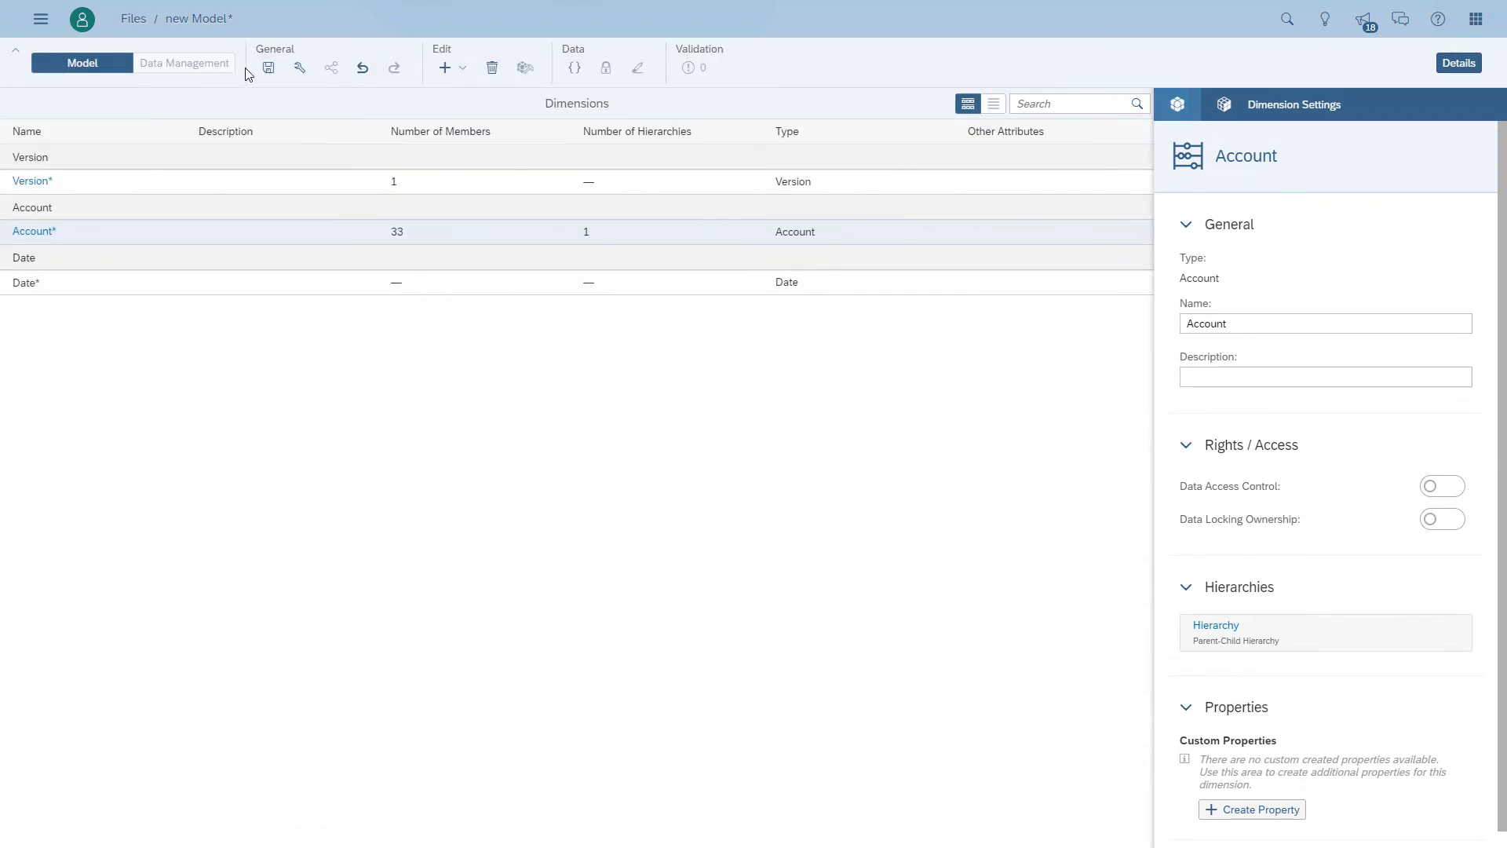
click(28, 292)
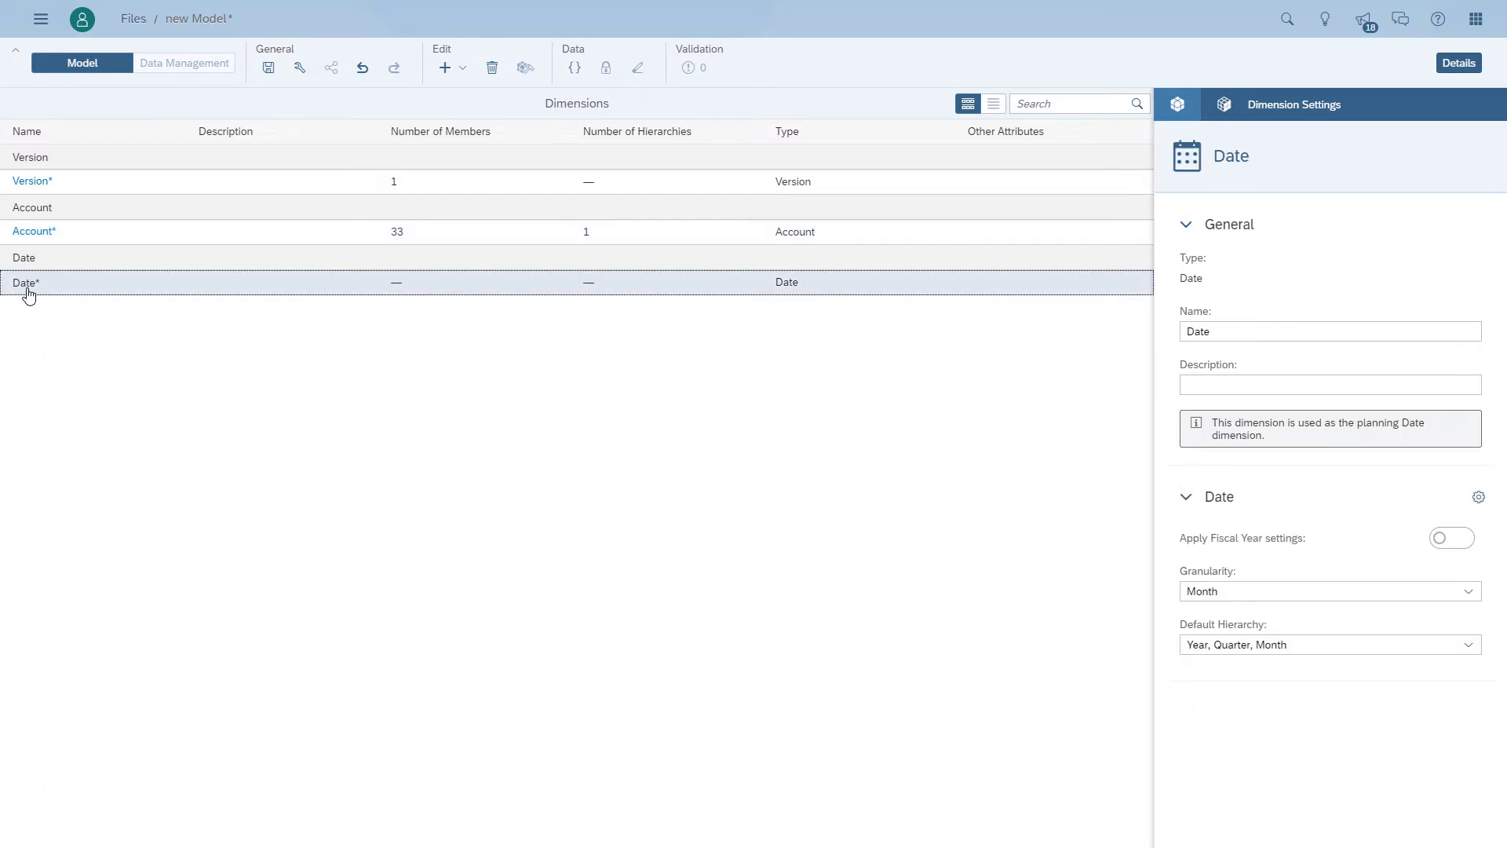
click(1236, 328)
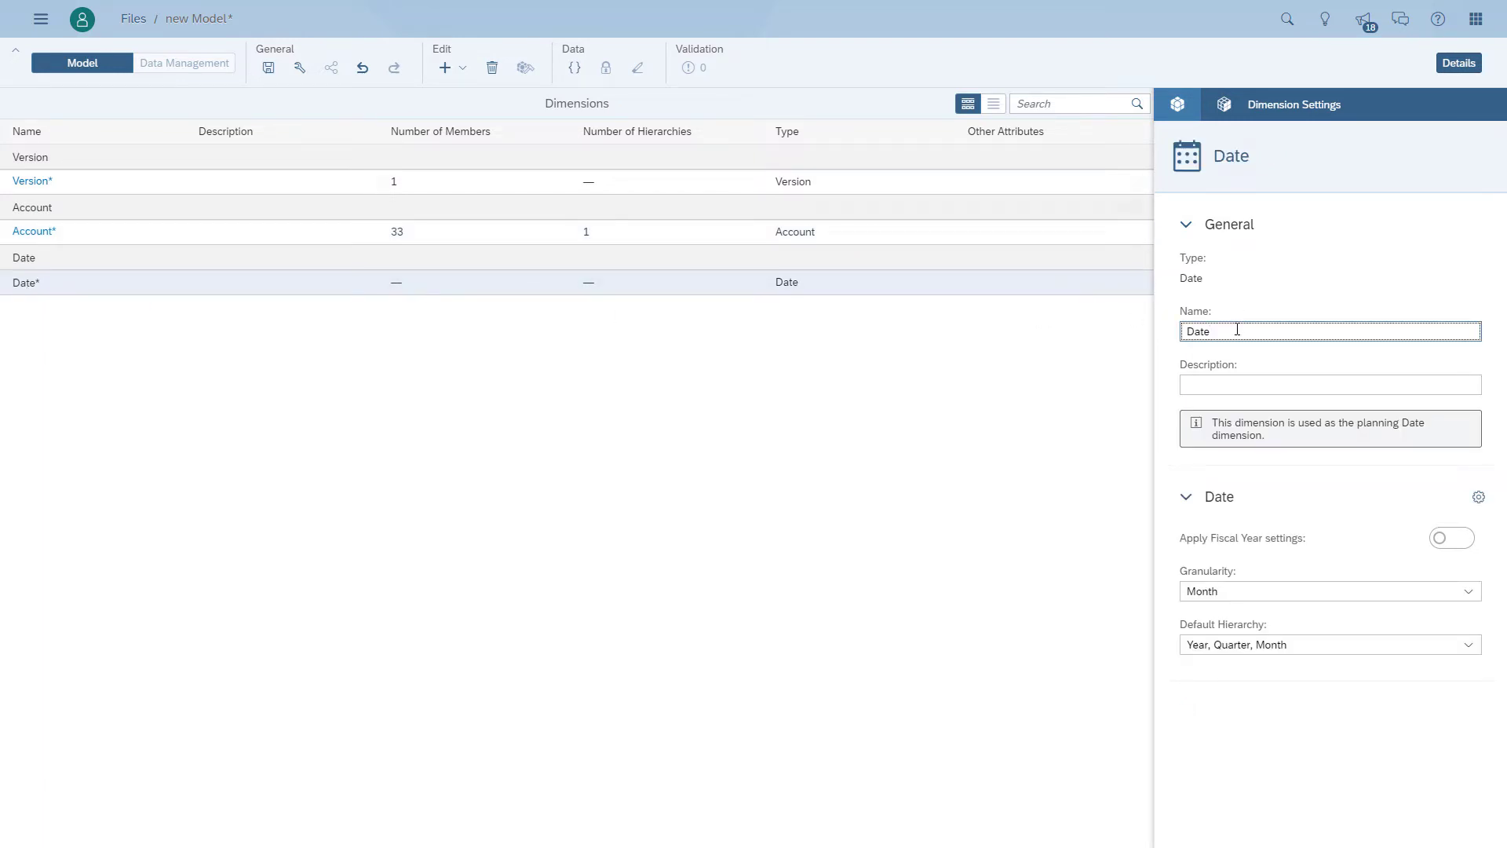
key(ctrl+a)
text(CalendarMonth)
key(Tab)
text(C)
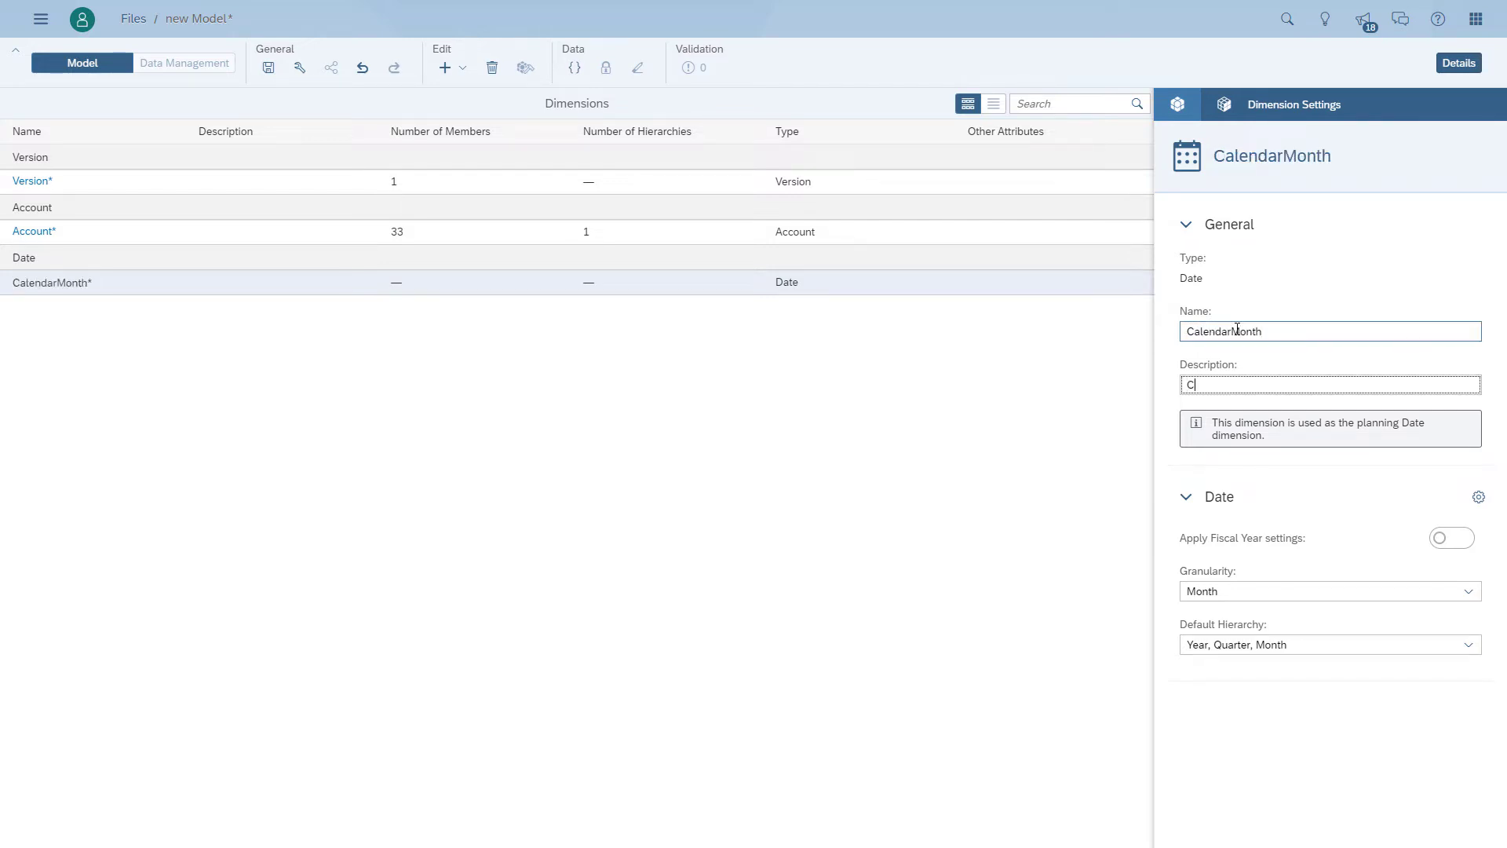
text(al)
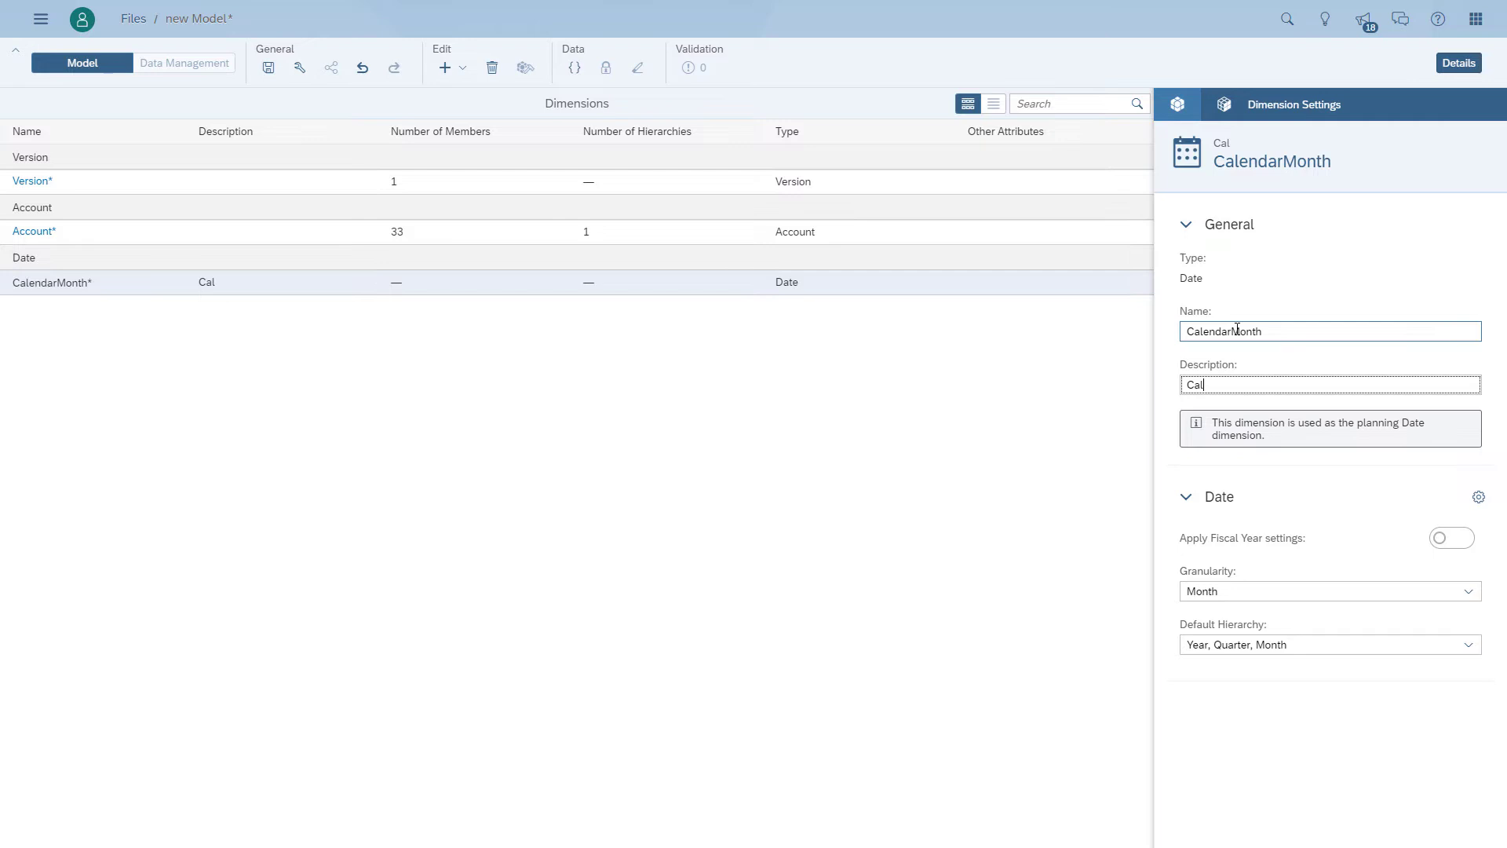
text(endar Month)
key(Tab)
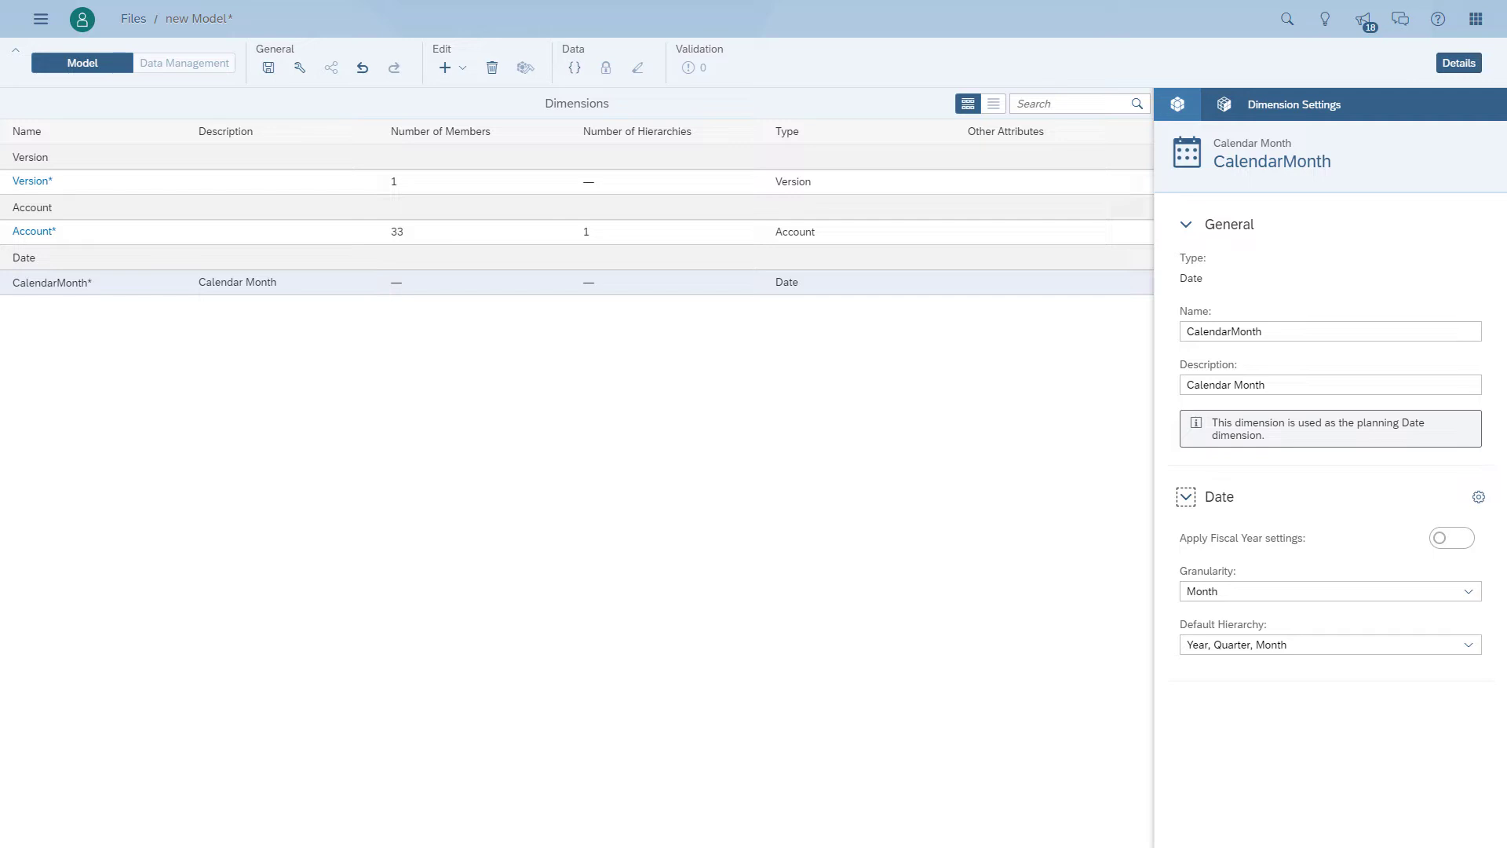
click(1467, 646)
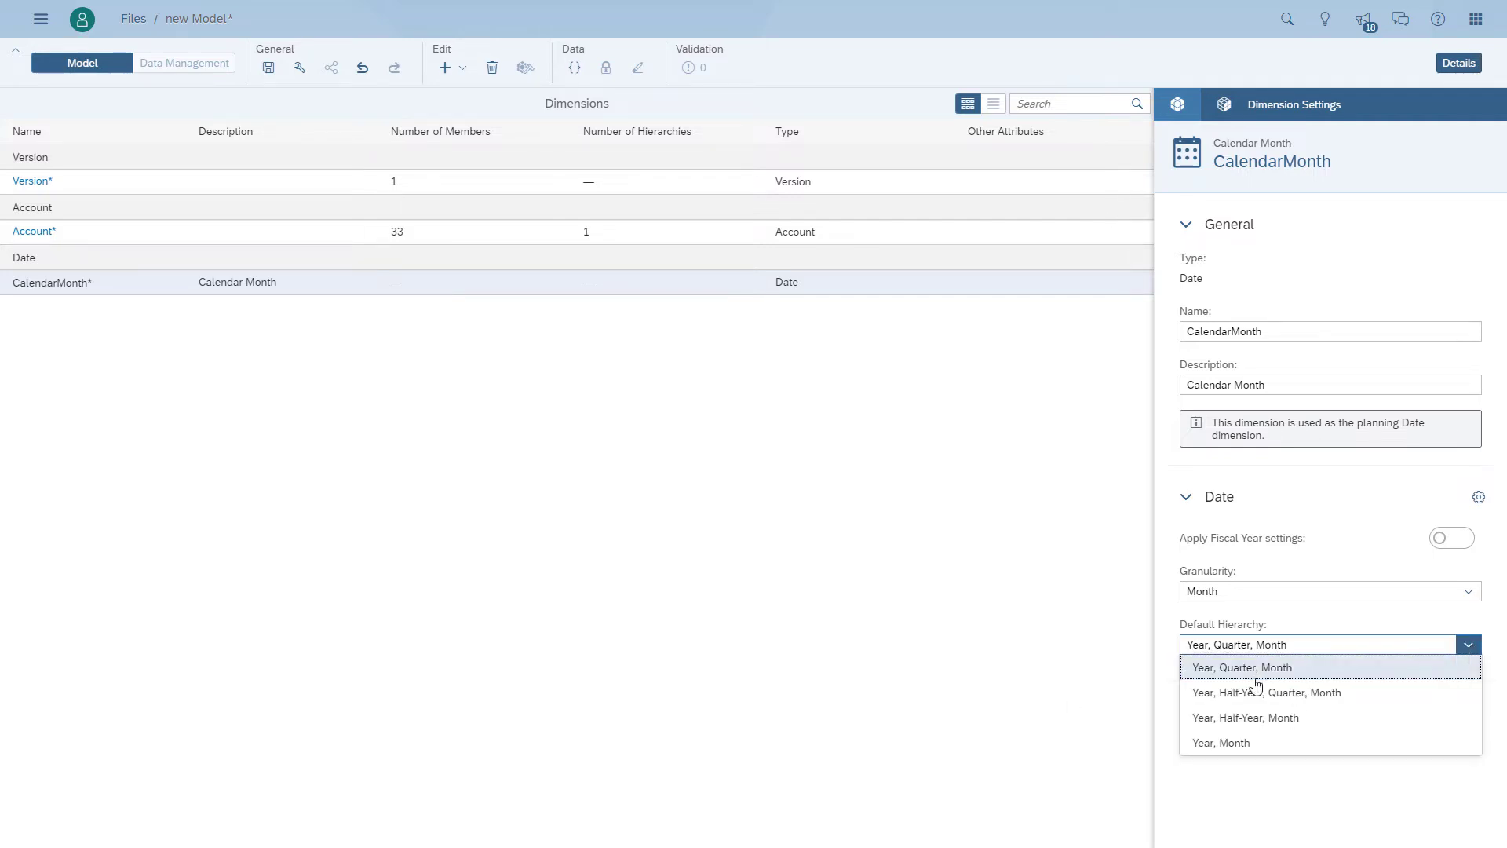
click(1222, 744)
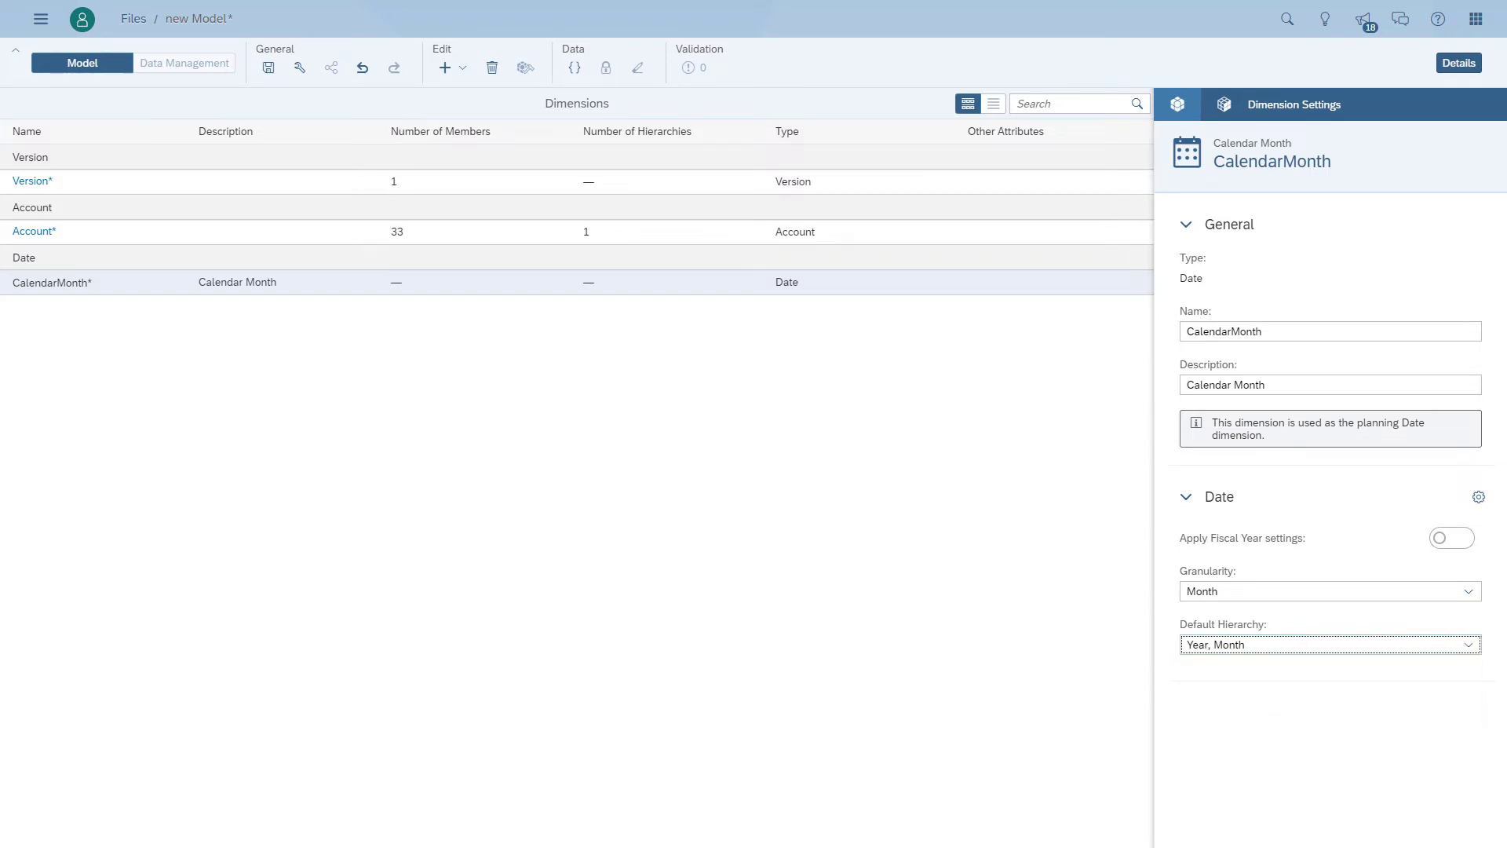
click(300, 68)
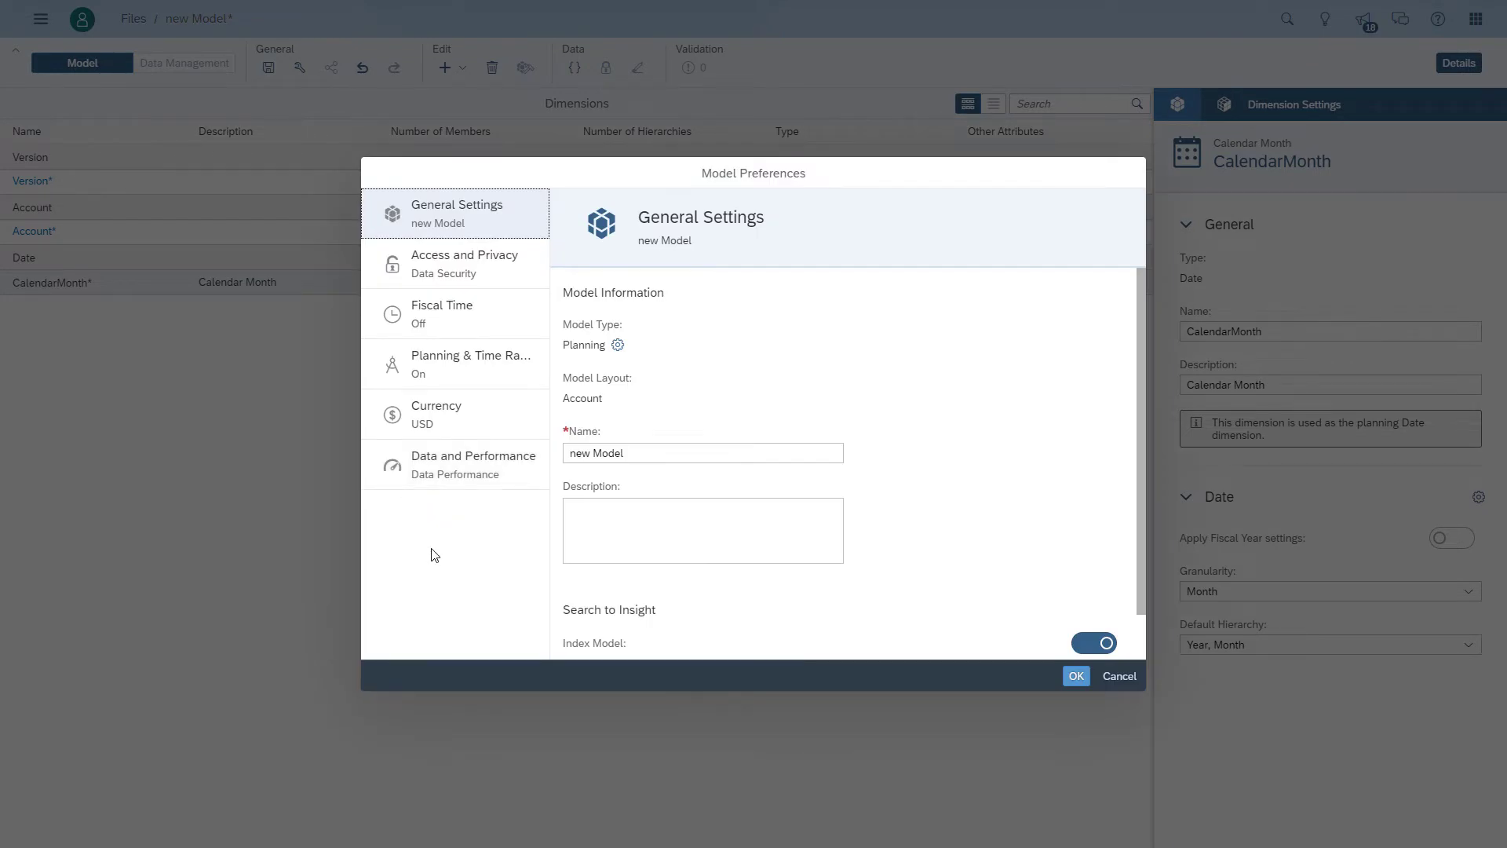
click(495, 369)
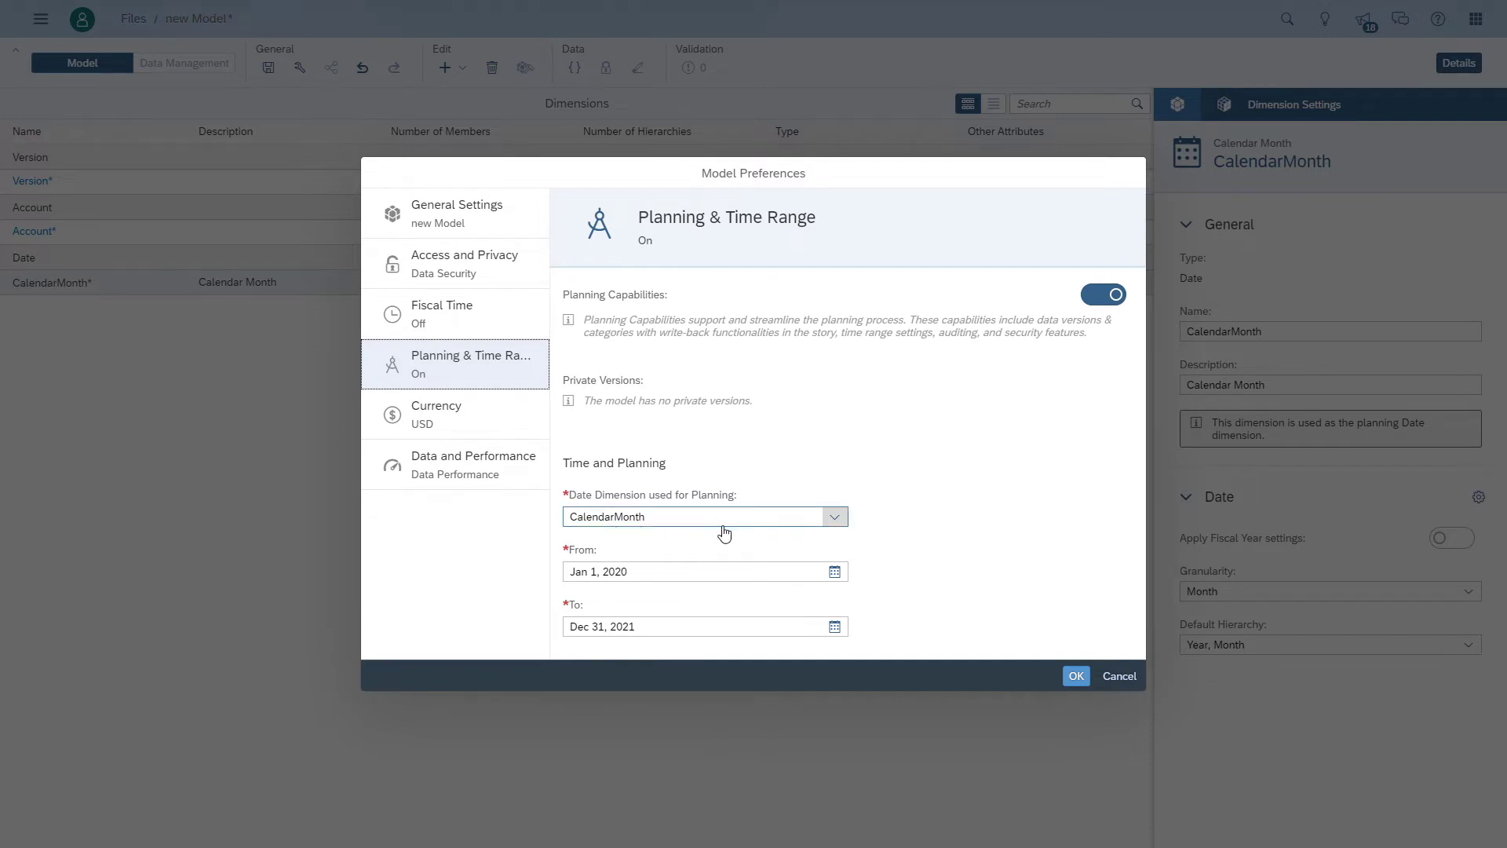
click(1075, 677)
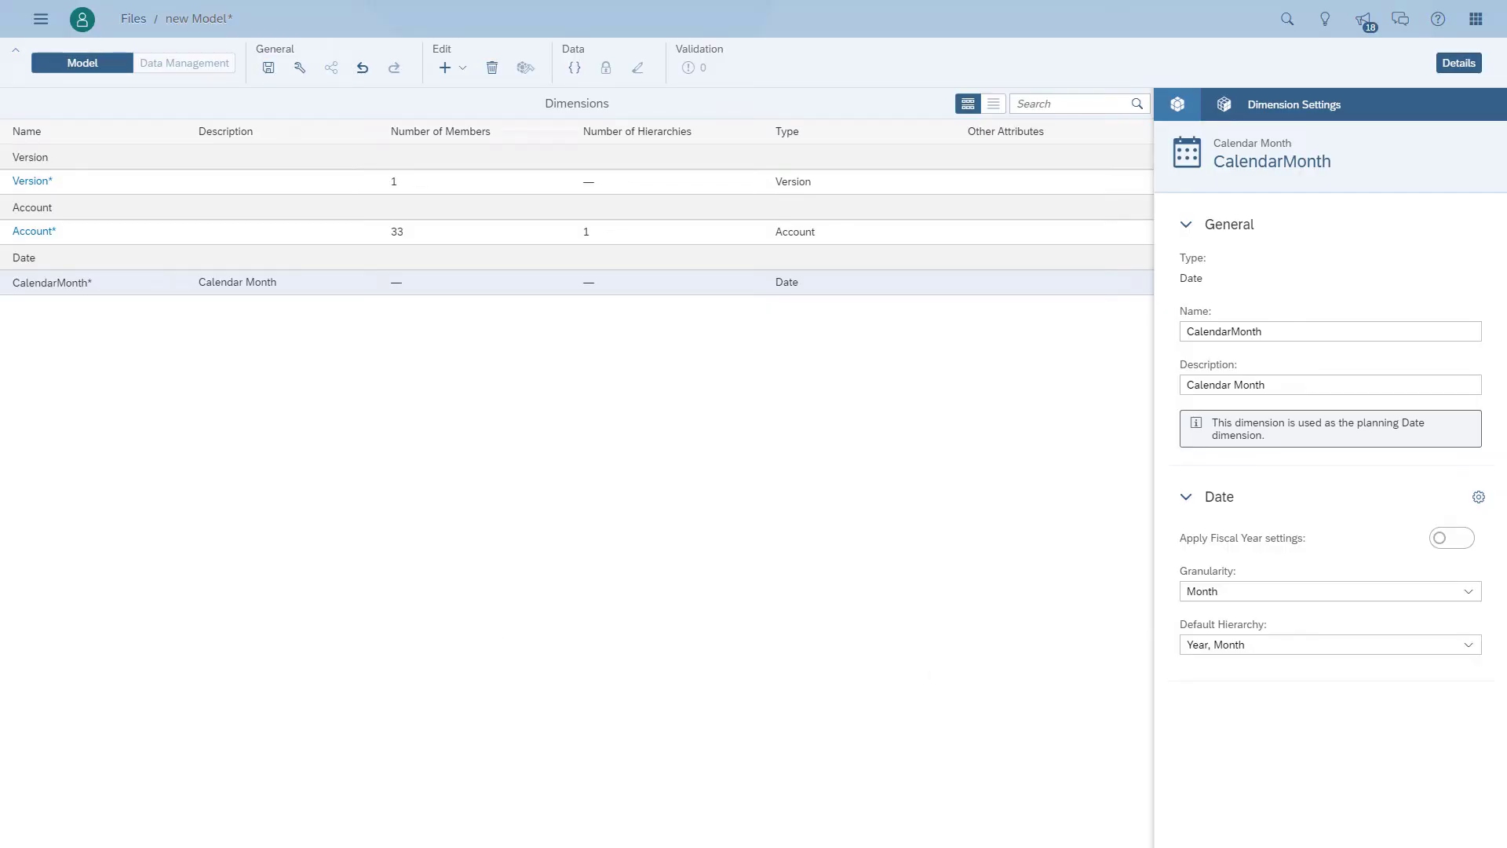
Save the model in Public with name and description both set to VDT_Income.
click(267, 68)
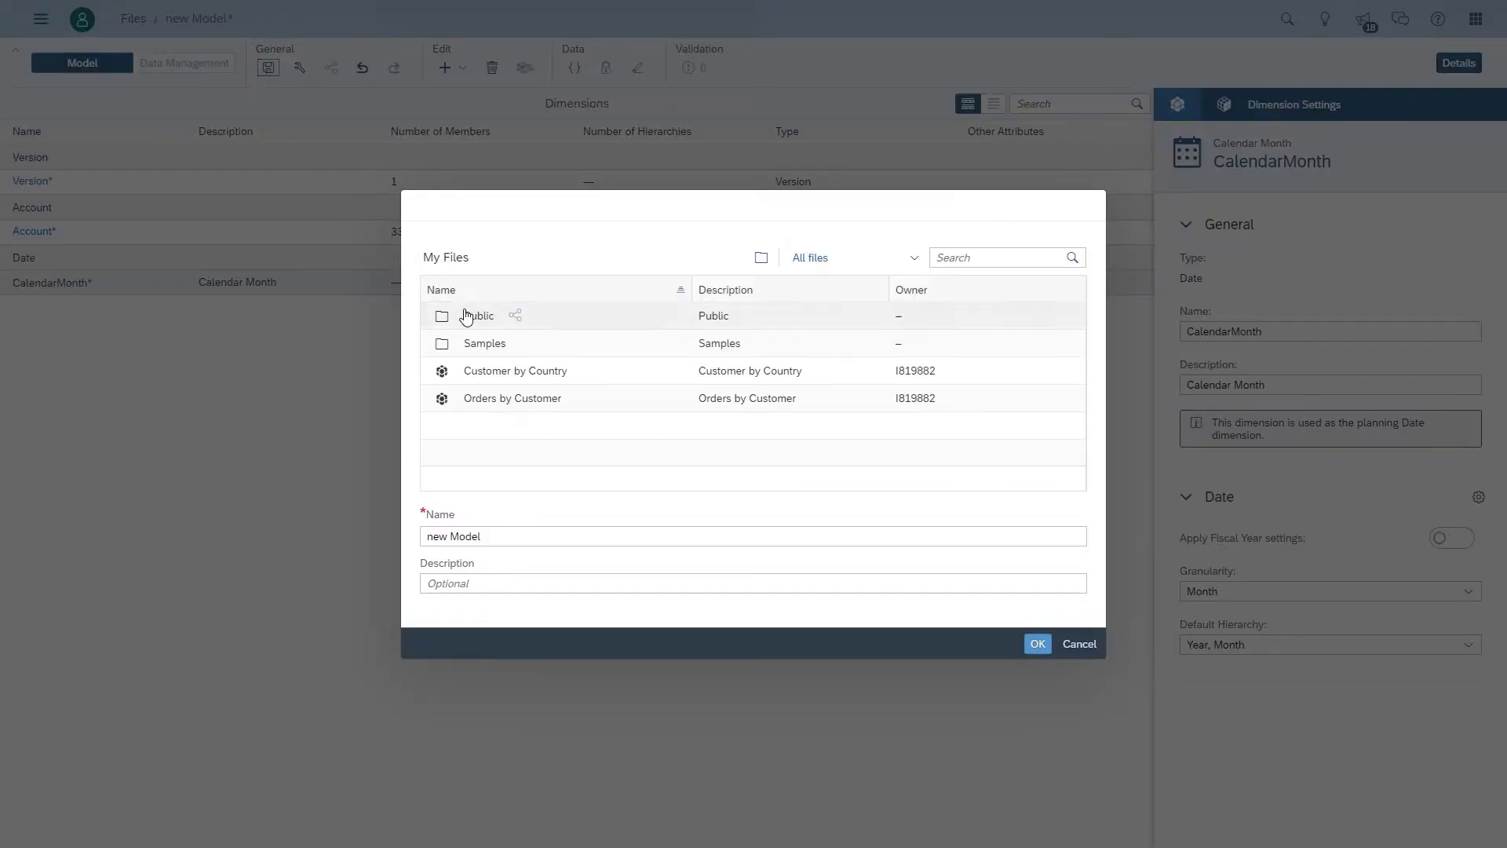
click(471, 313)
text(VDT)
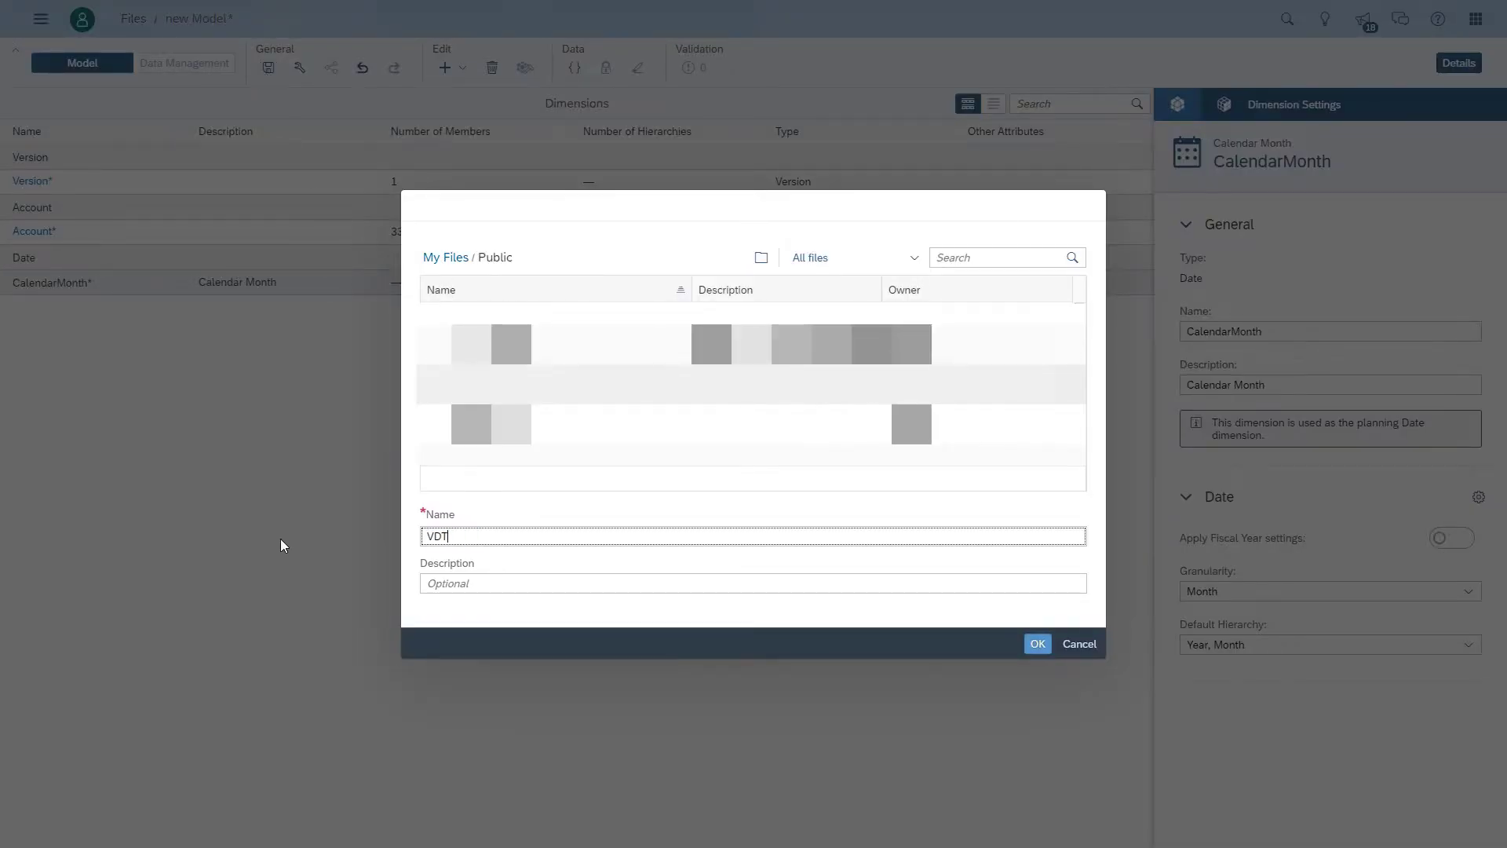
text(_Income)
key(ctrl+a)
key(ctrl+c)
key(Tab)
key(ctrl+v)
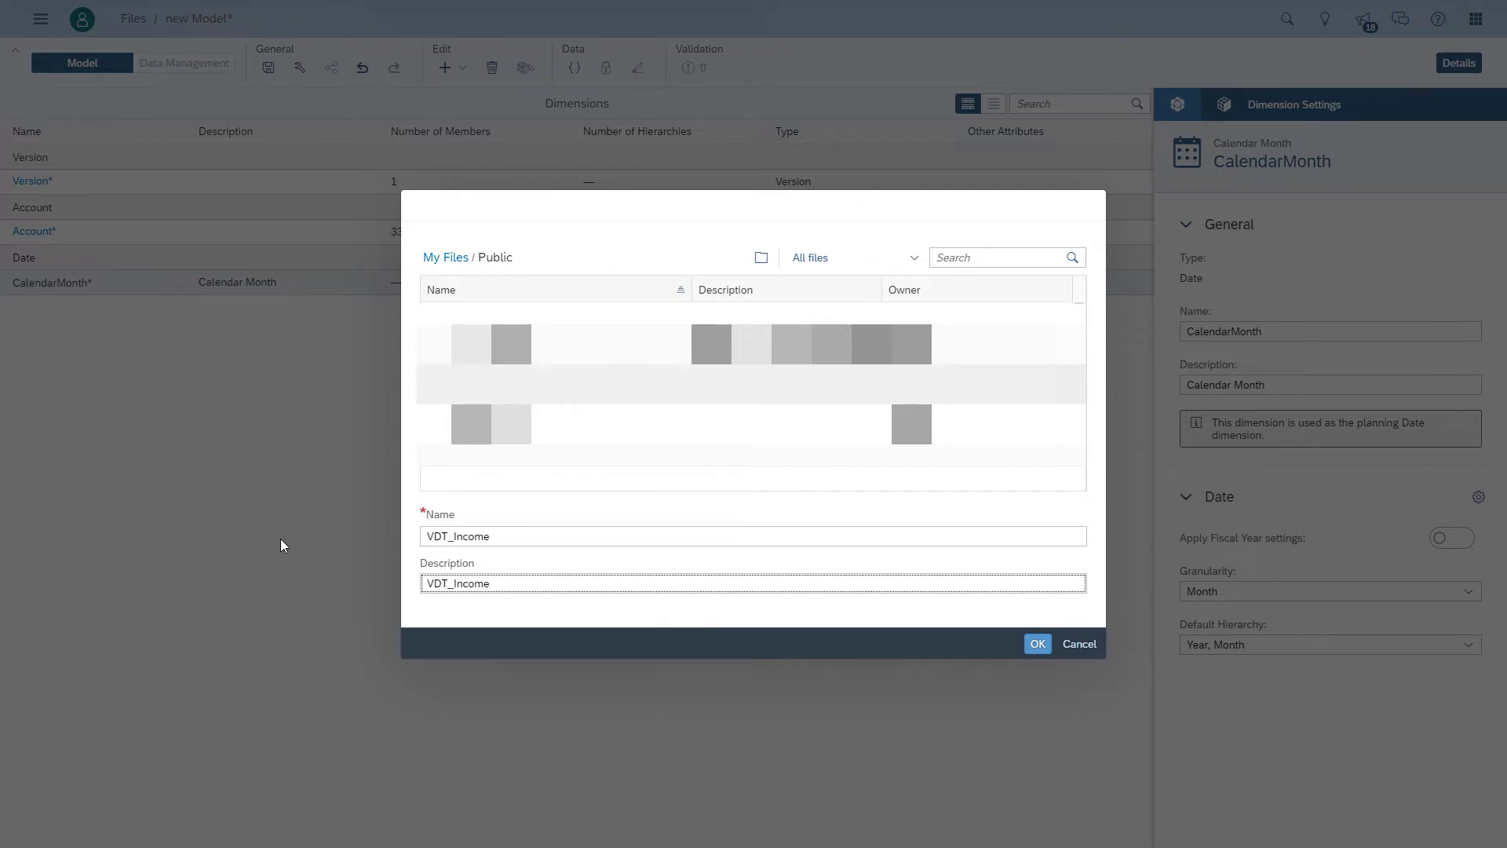
key(Return)
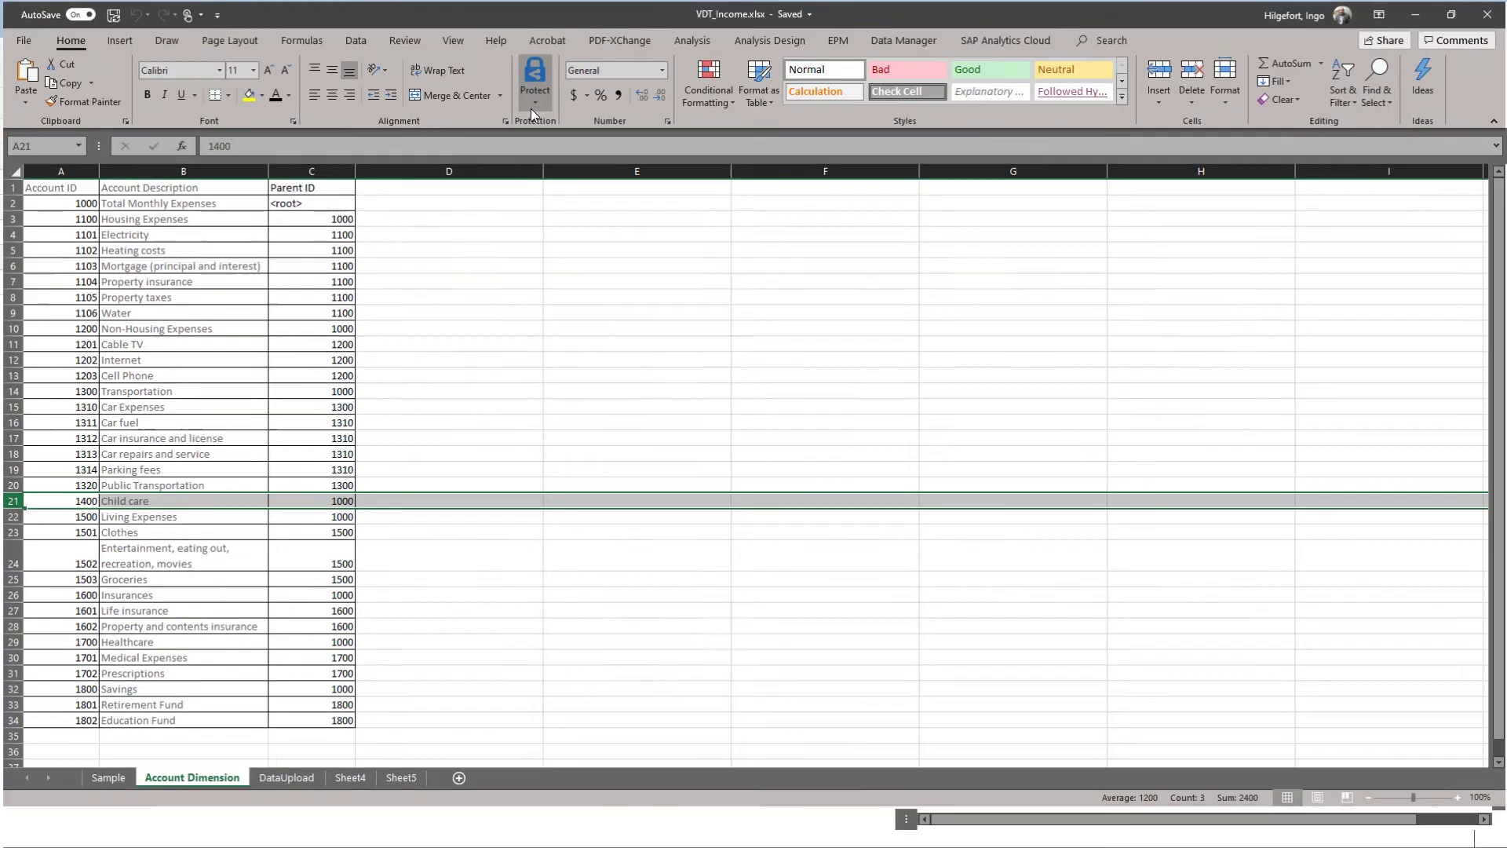
Look over the DataUpload sheet's monthly values, then close the VDT_Income workbook.
click(284, 818)
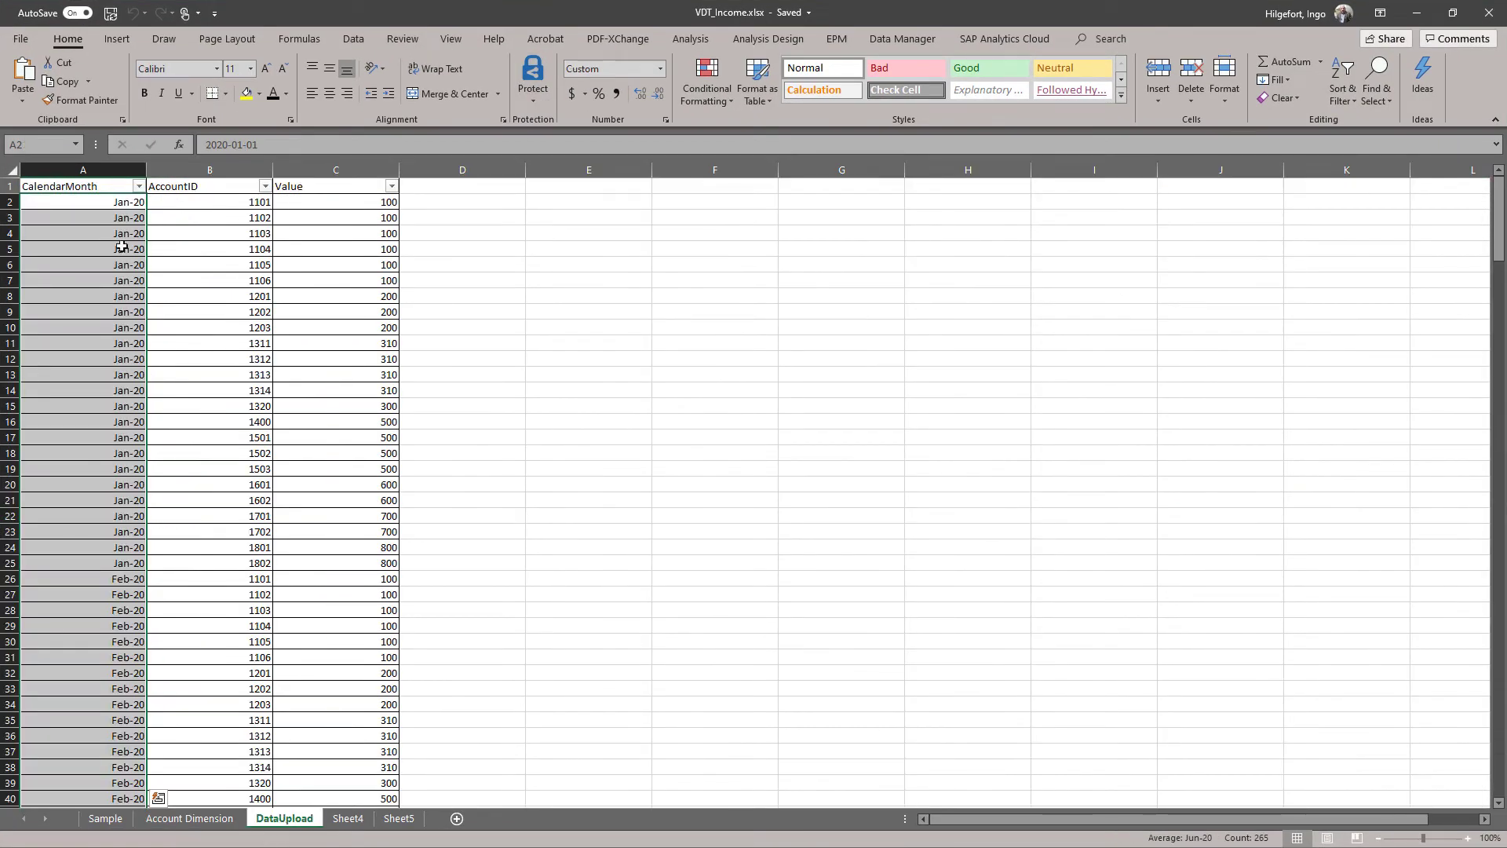
click(94, 215)
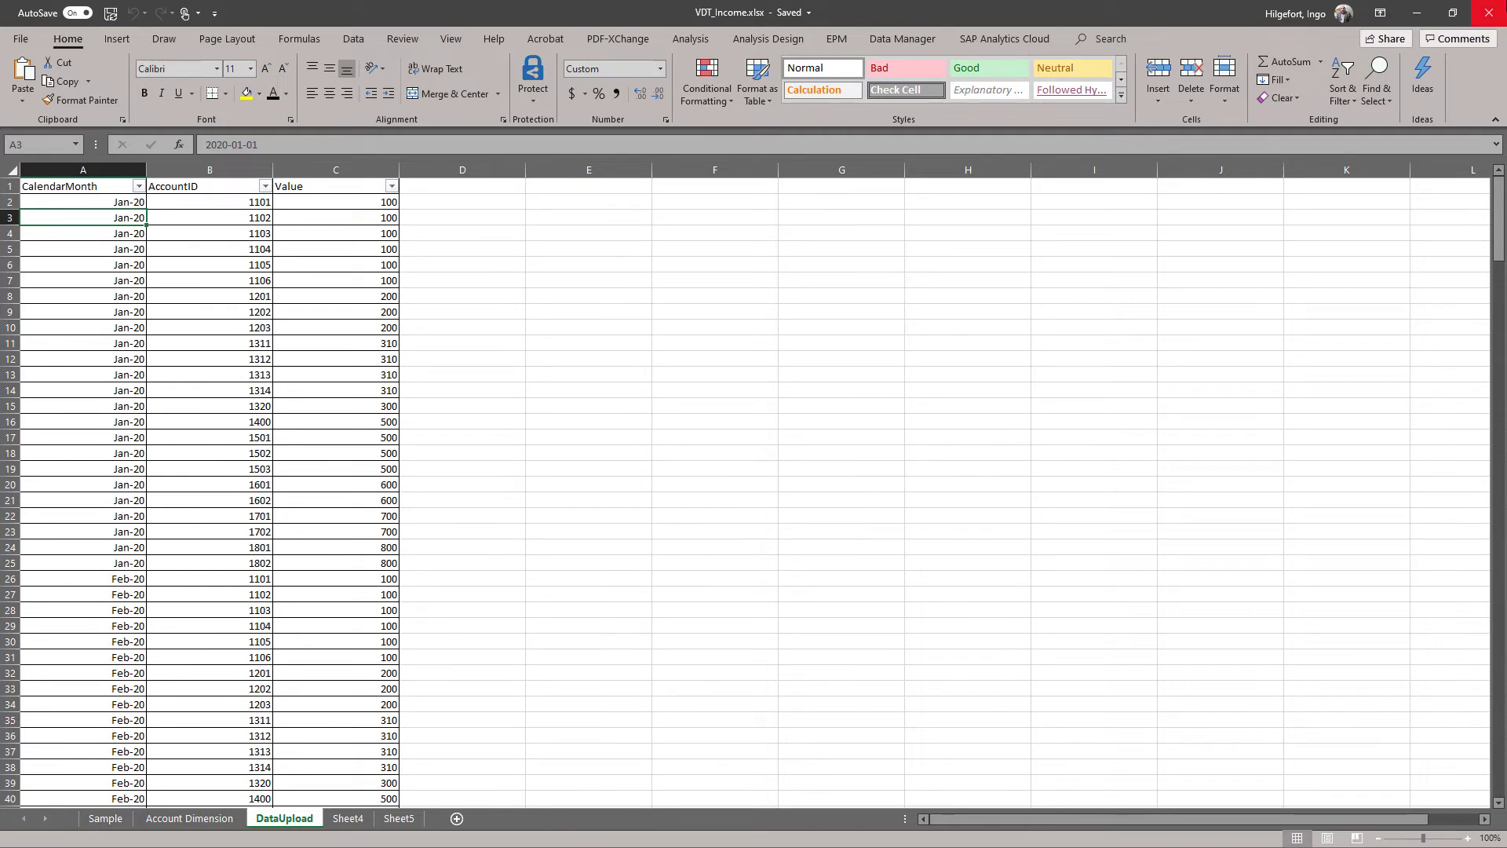
click(1489, 13)
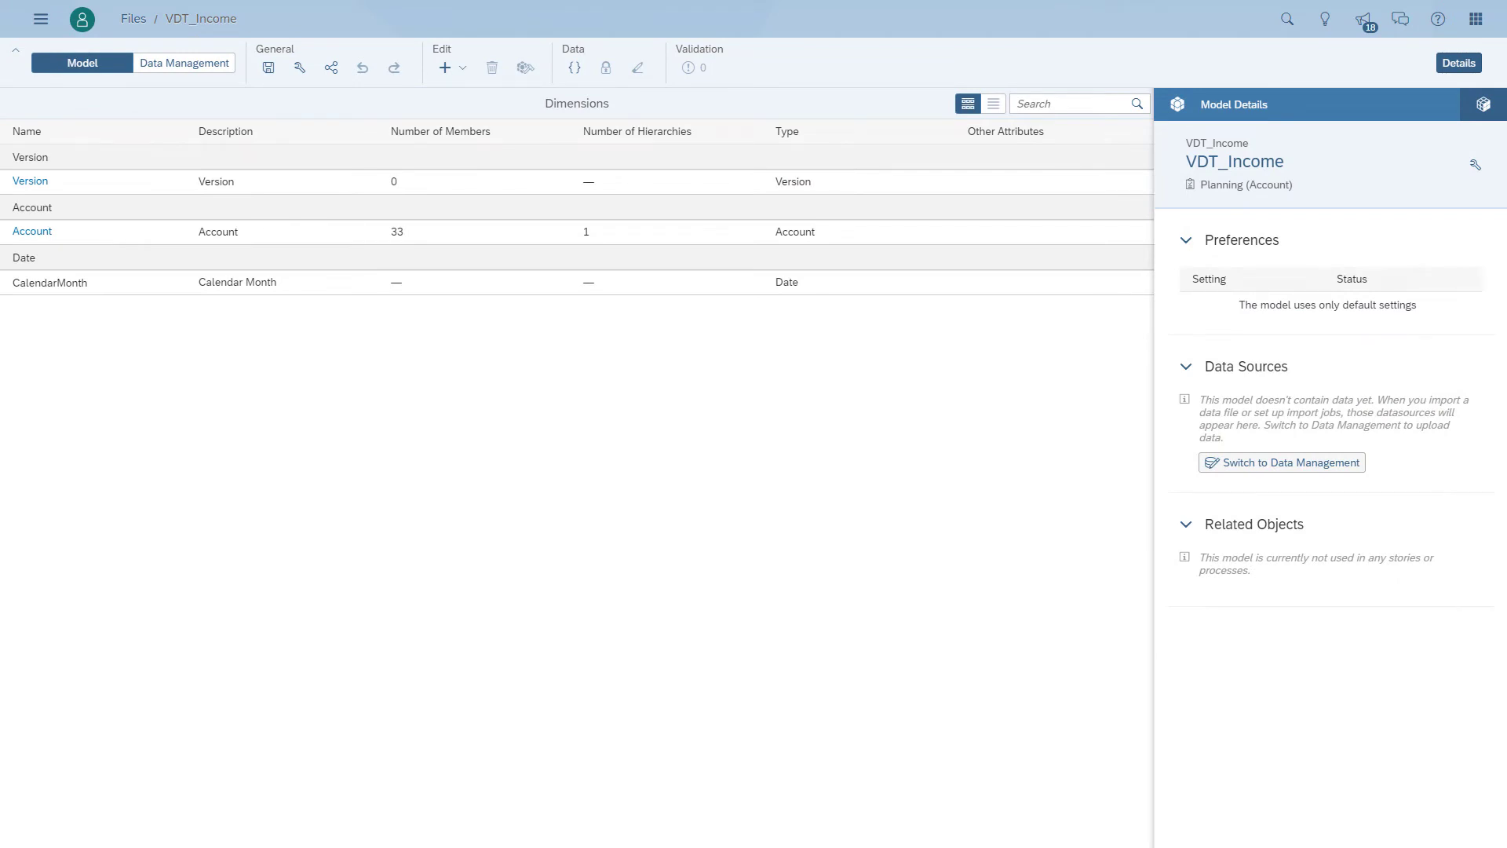
In Data Management, import the DataUpload sheet of VDT_Income.xlsx as draft data.
click(184, 63)
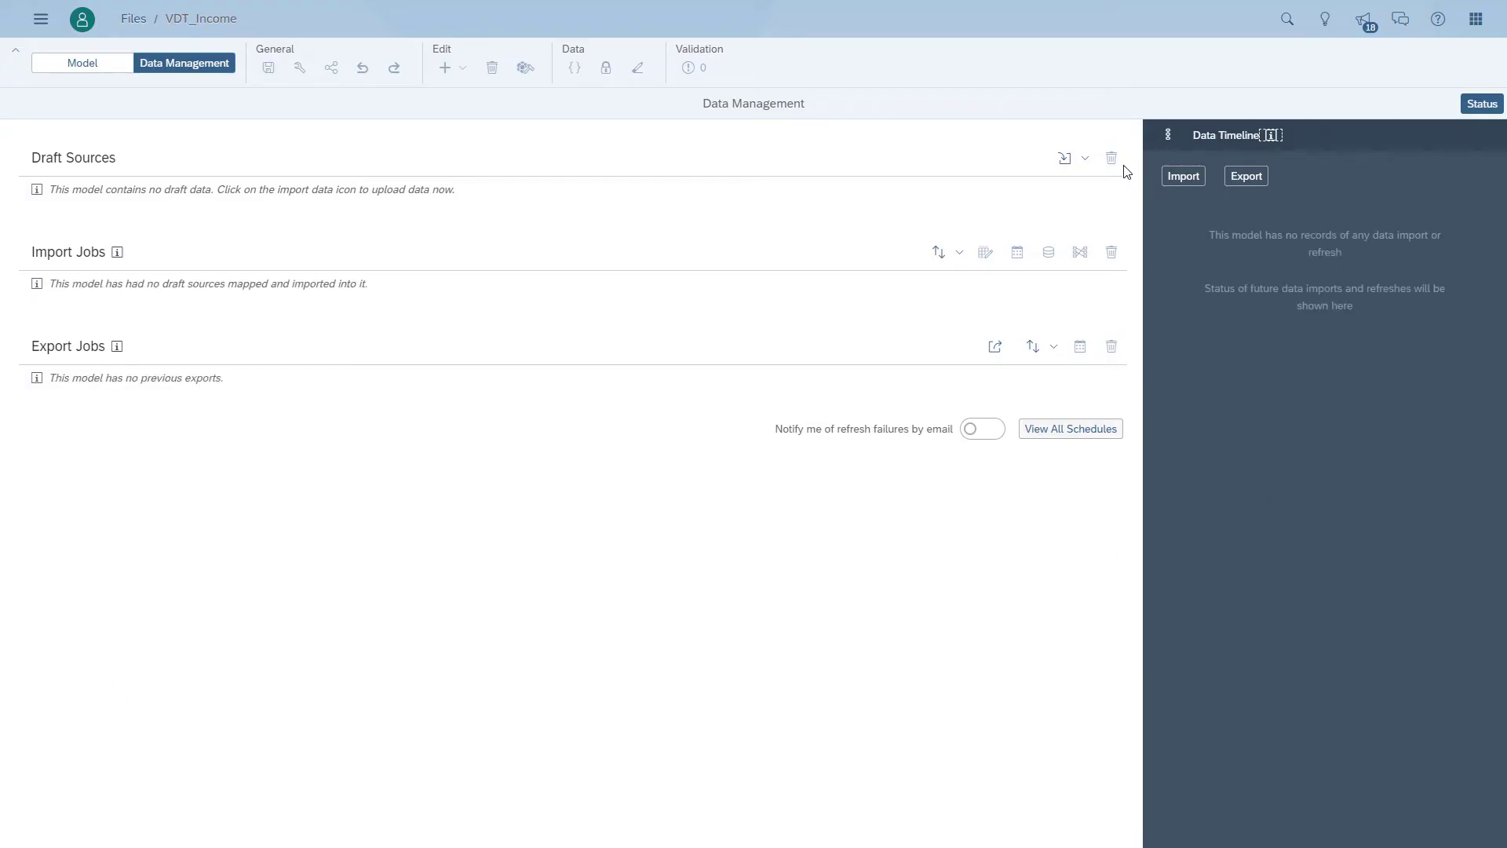
click(1082, 160)
click(1076, 215)
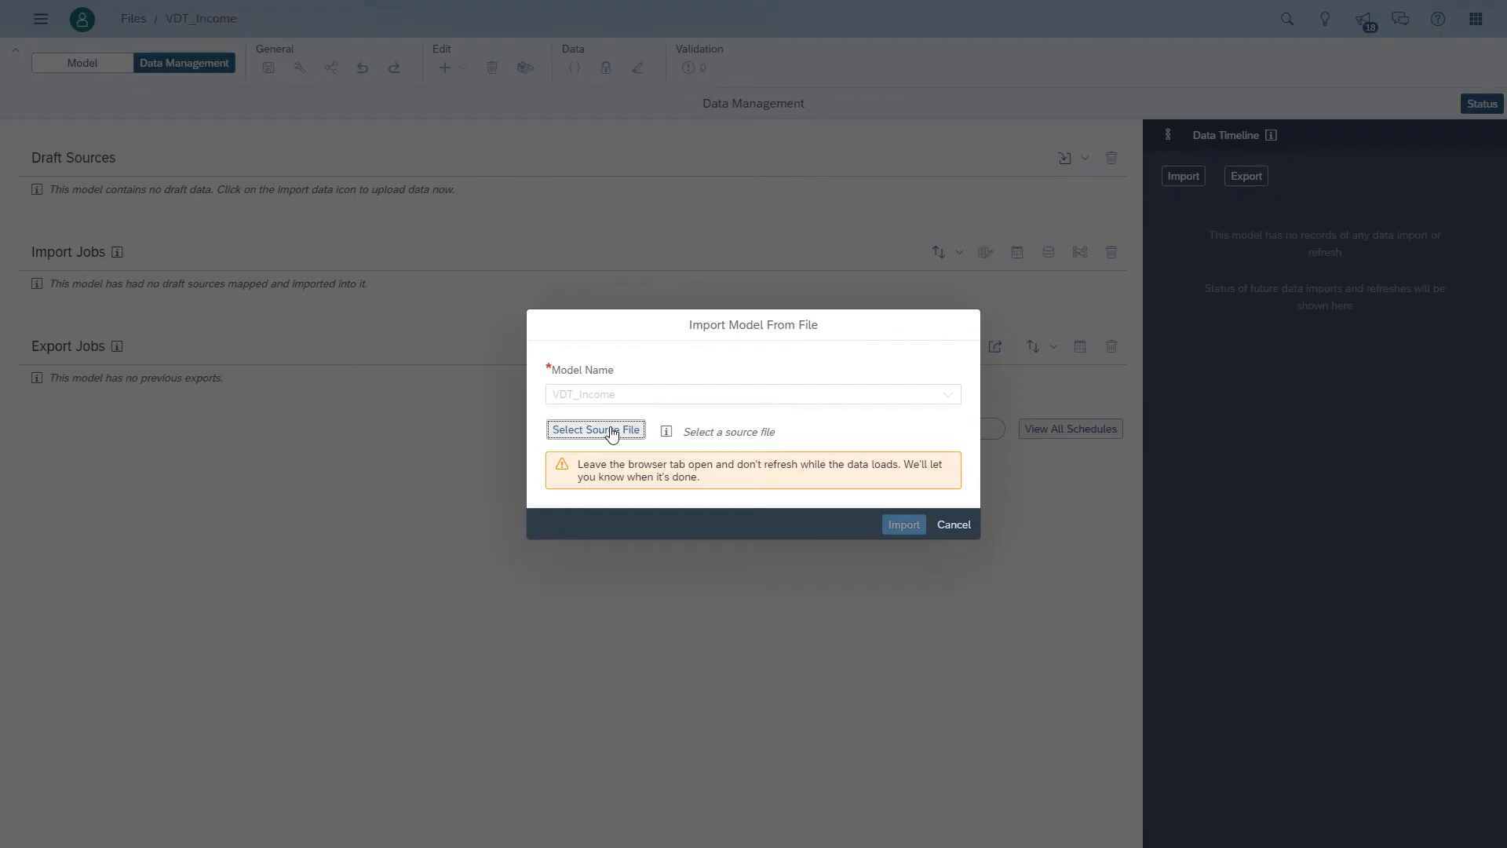
click(690, 437)
click(624, 509)
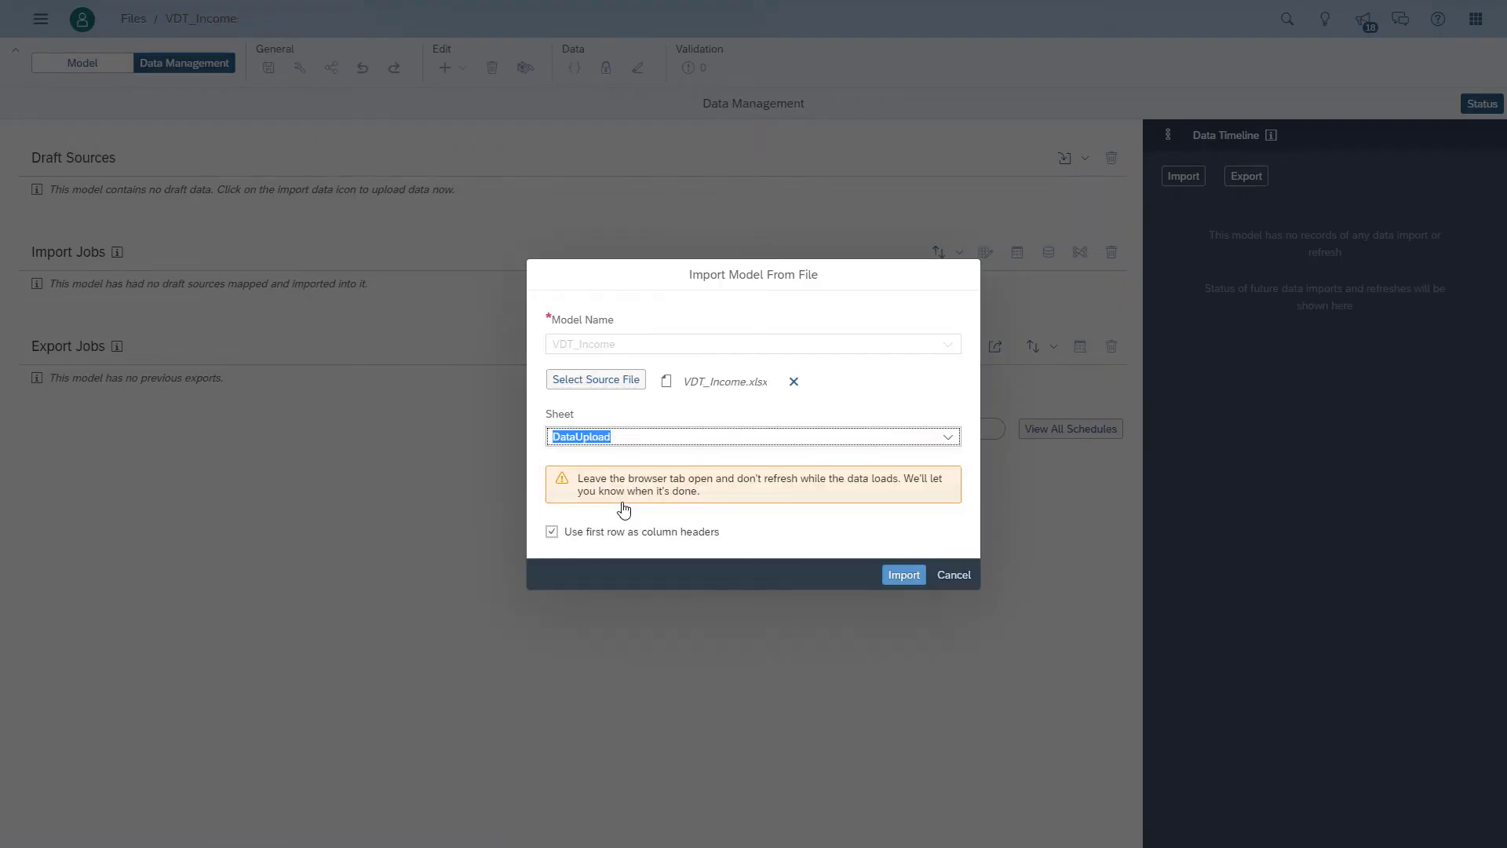
click(905, 576)
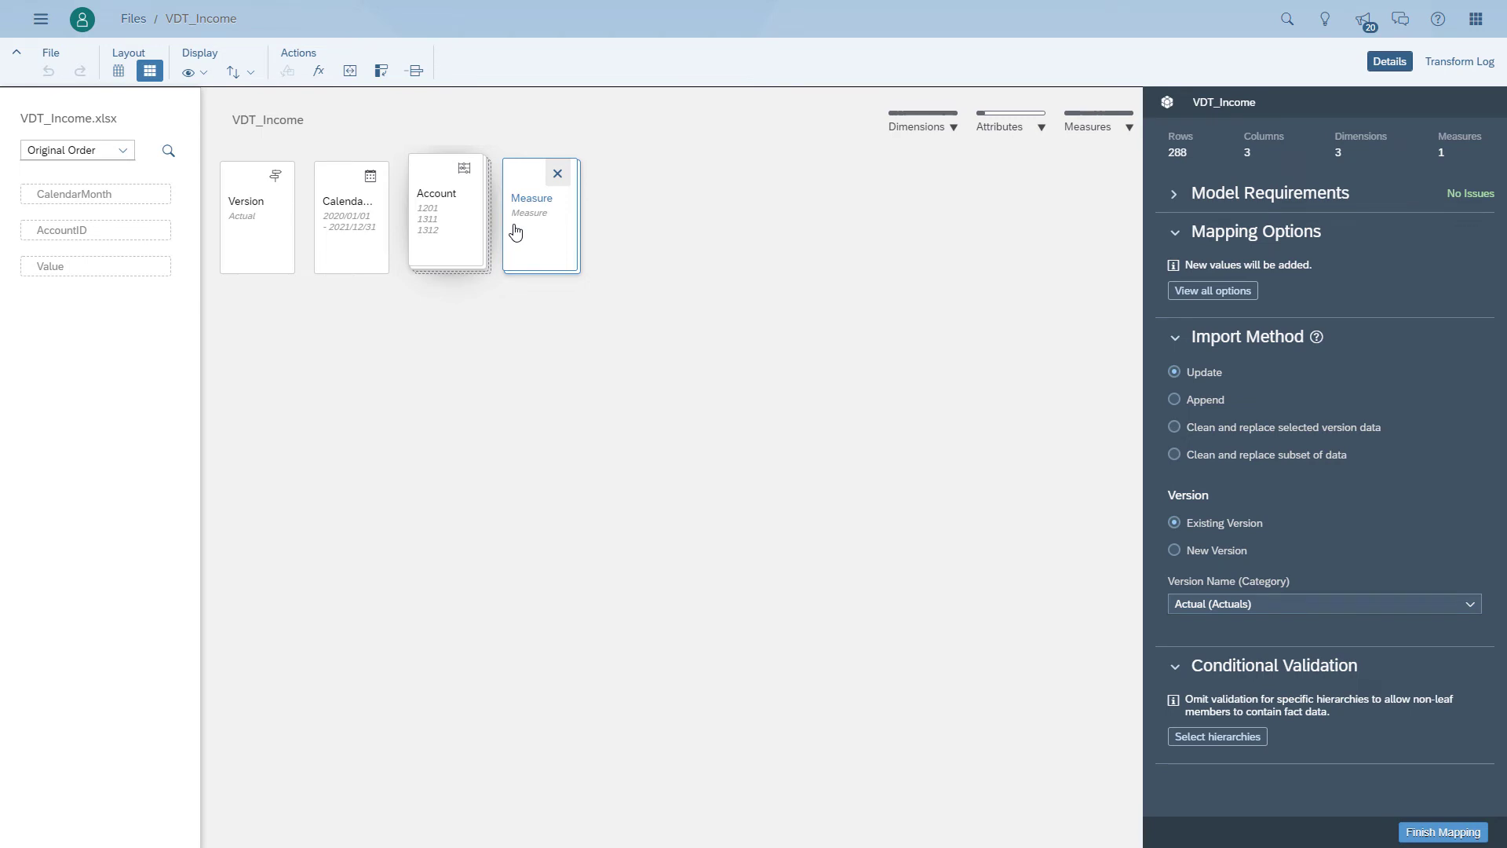
Review the Version, Calendar Month, Account and Measure mappings, then choose Finish Mapping.
click(265, 244)
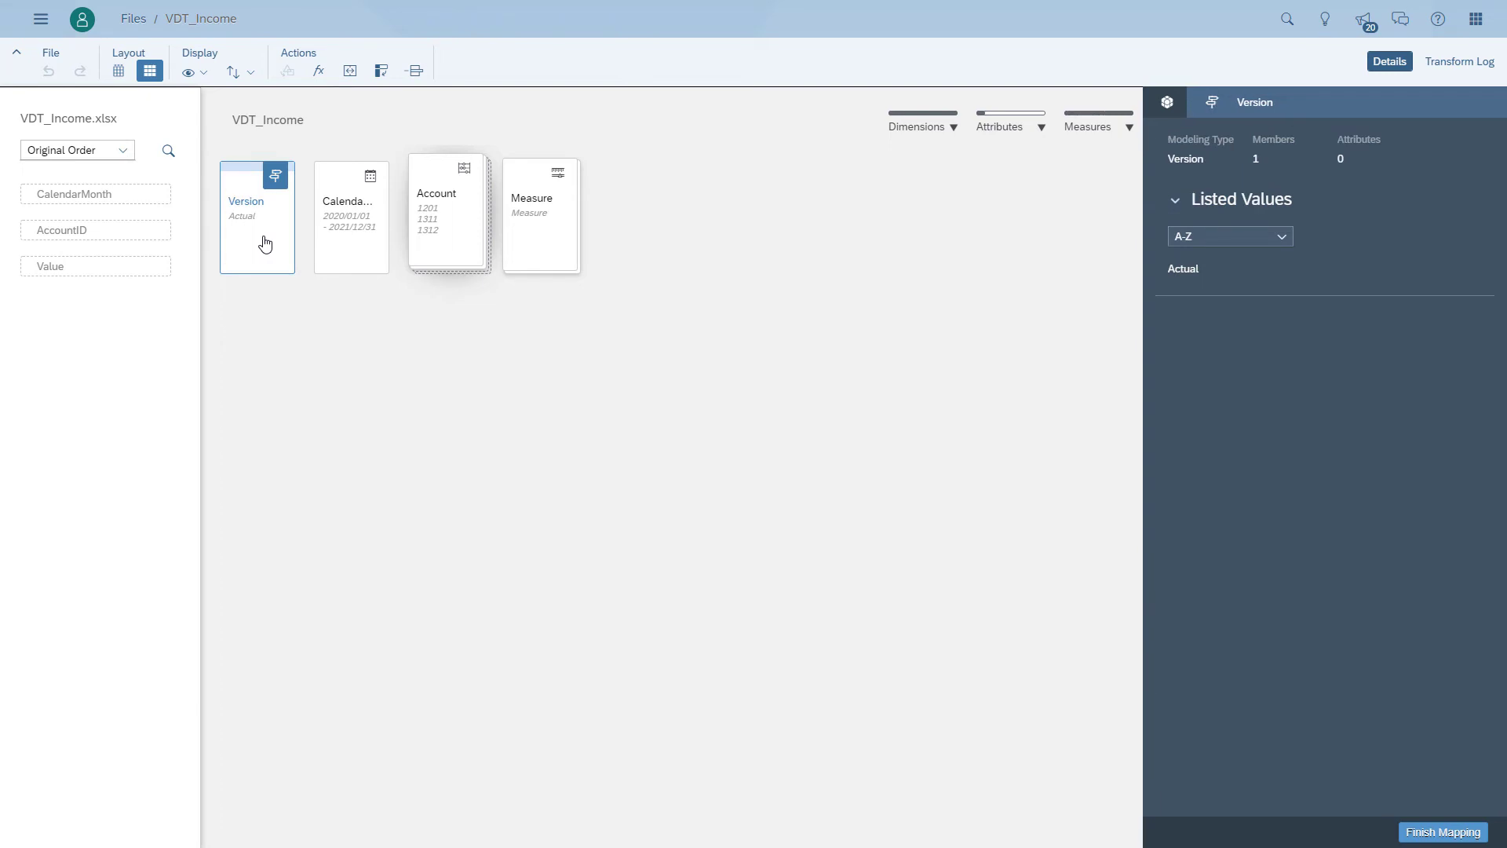
click(346, 249)
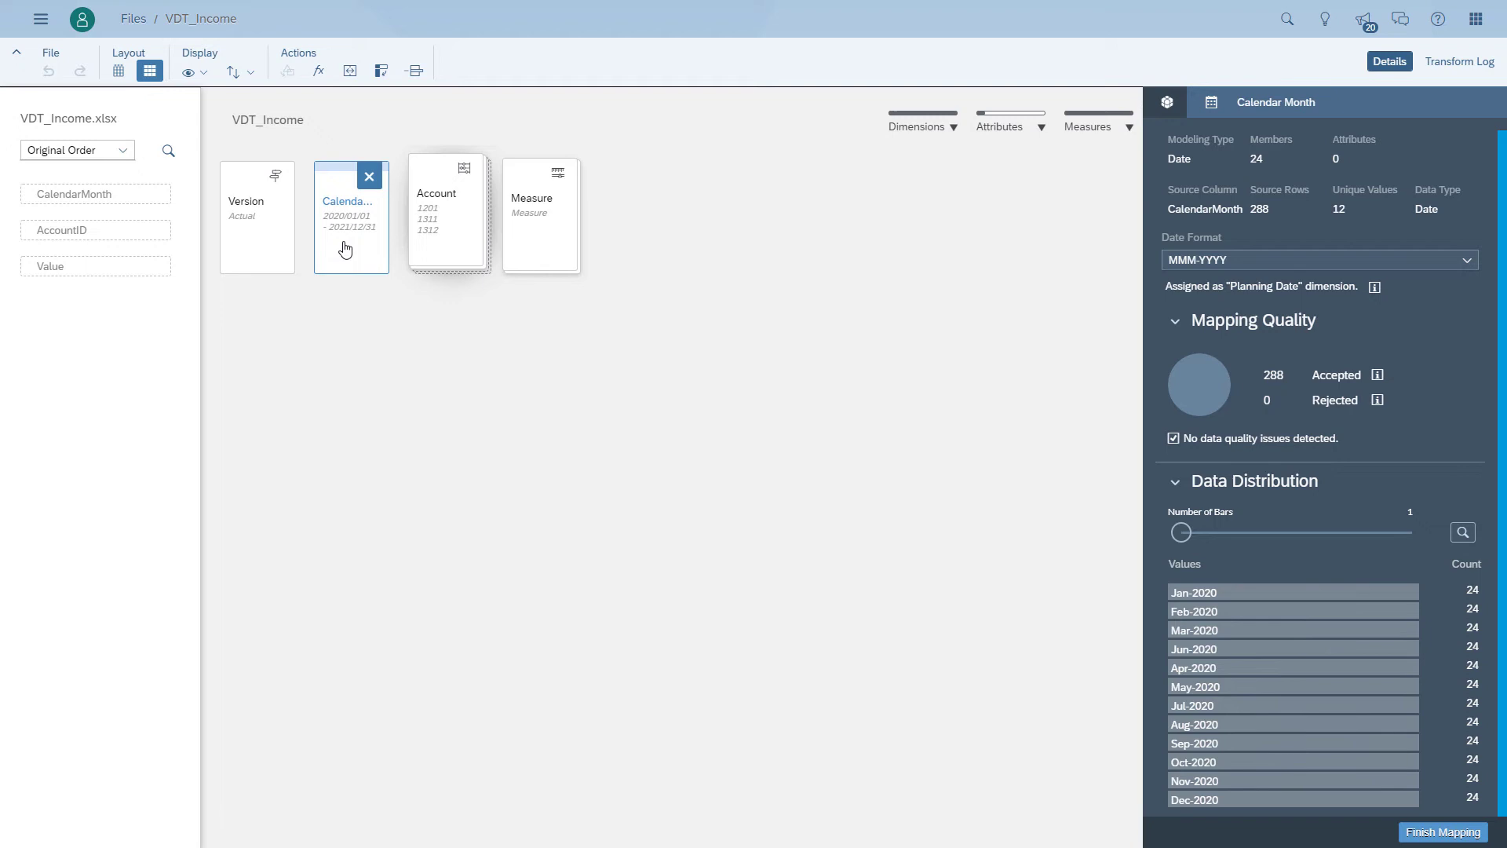
click(440, 244)
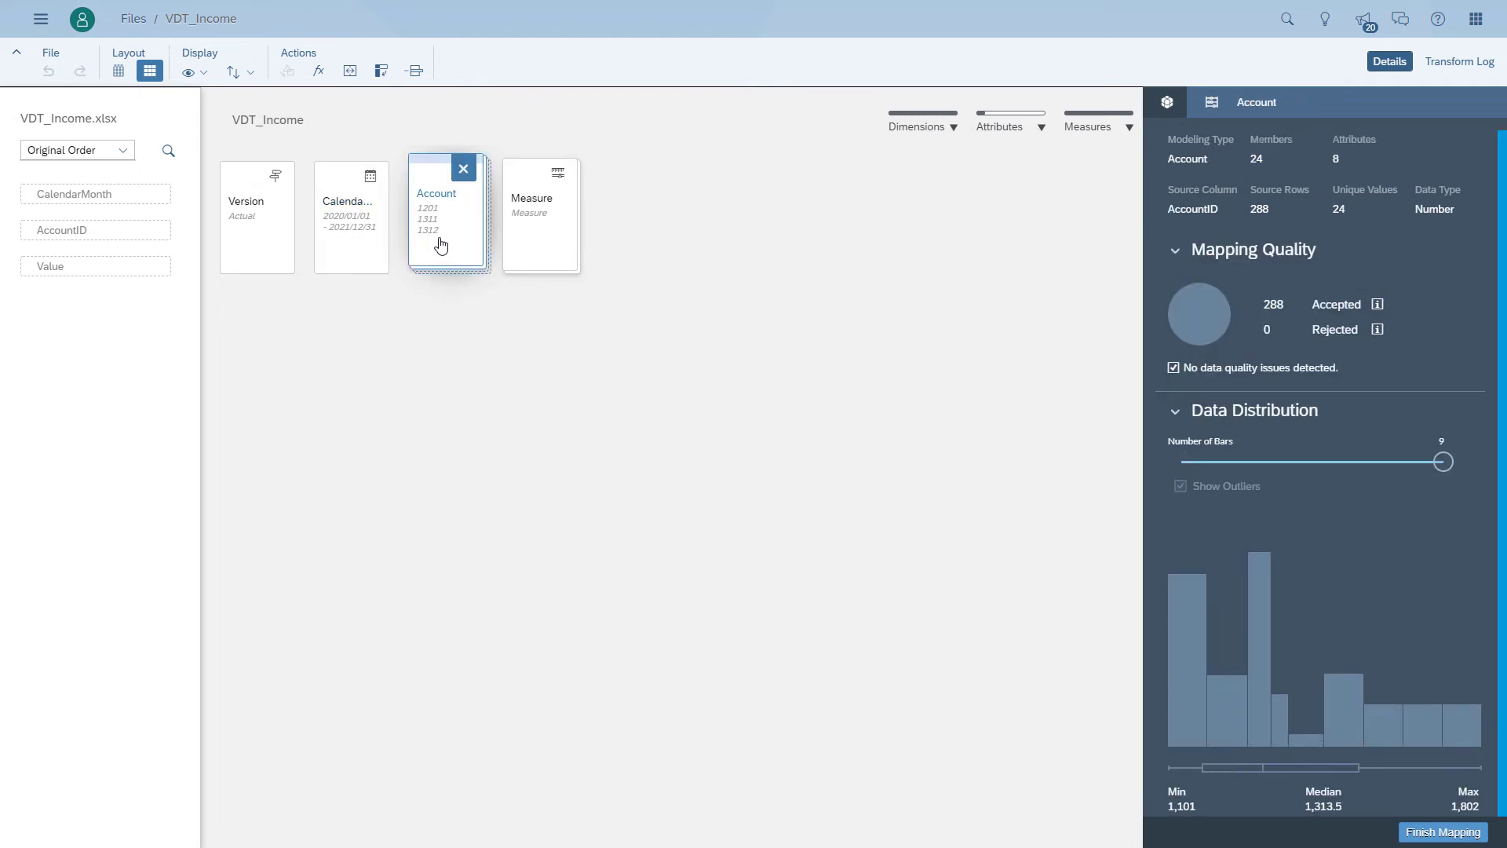
click(440, 244)
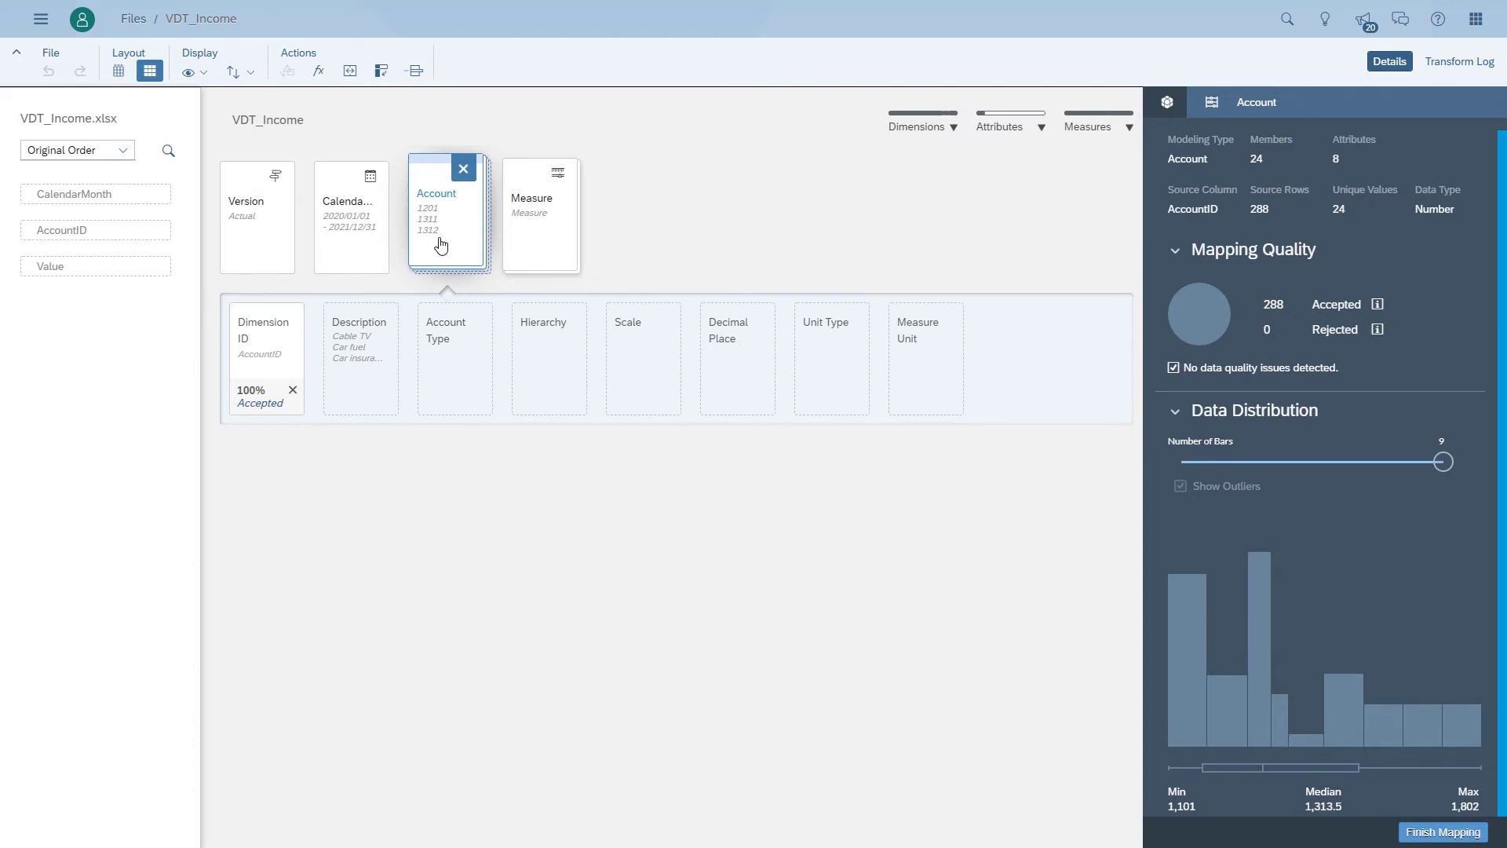
click(562, 218)
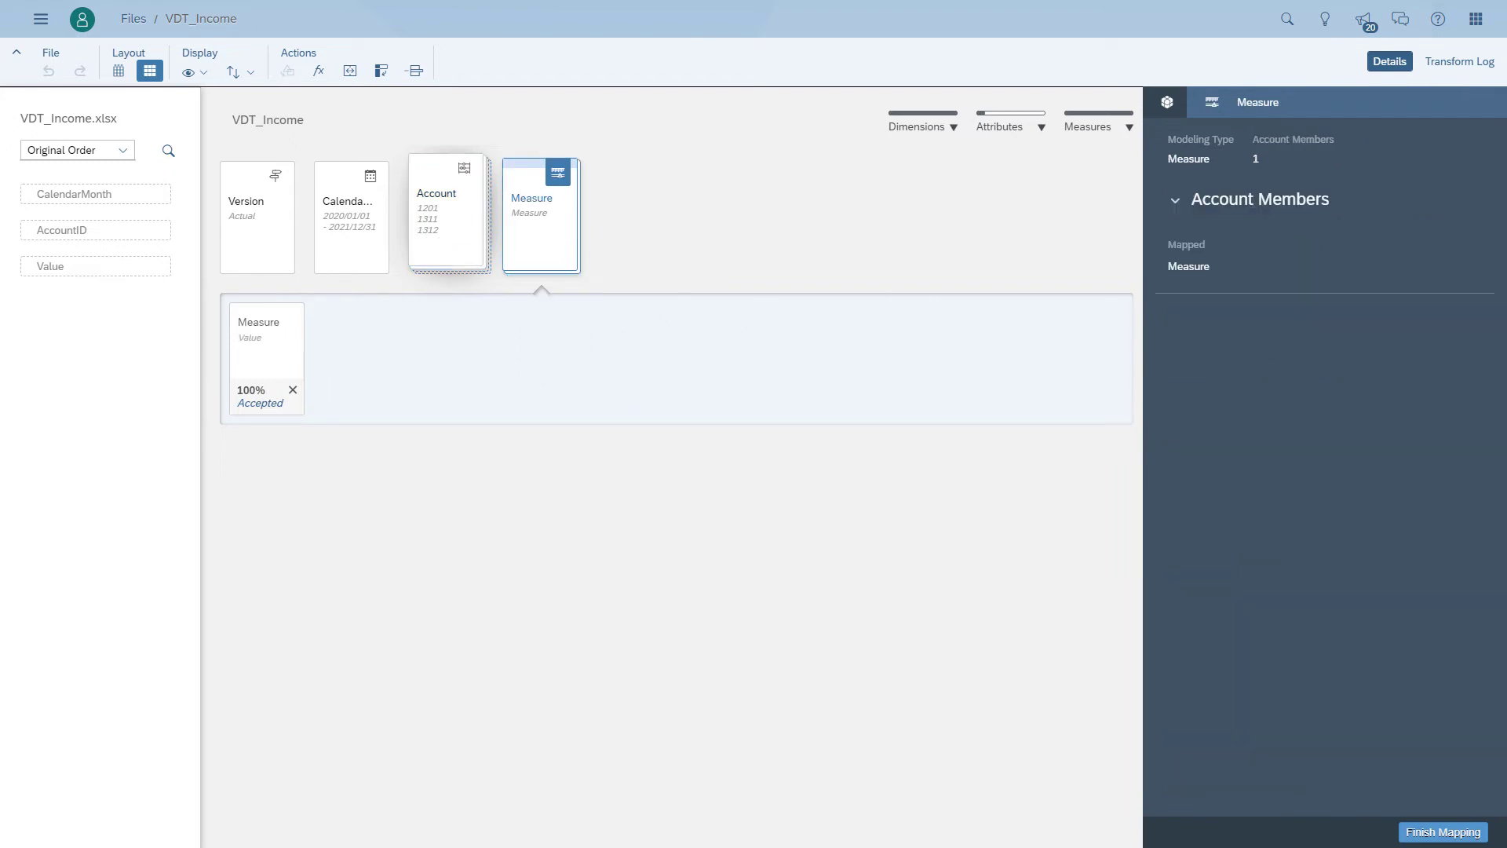
click(1437, 830)
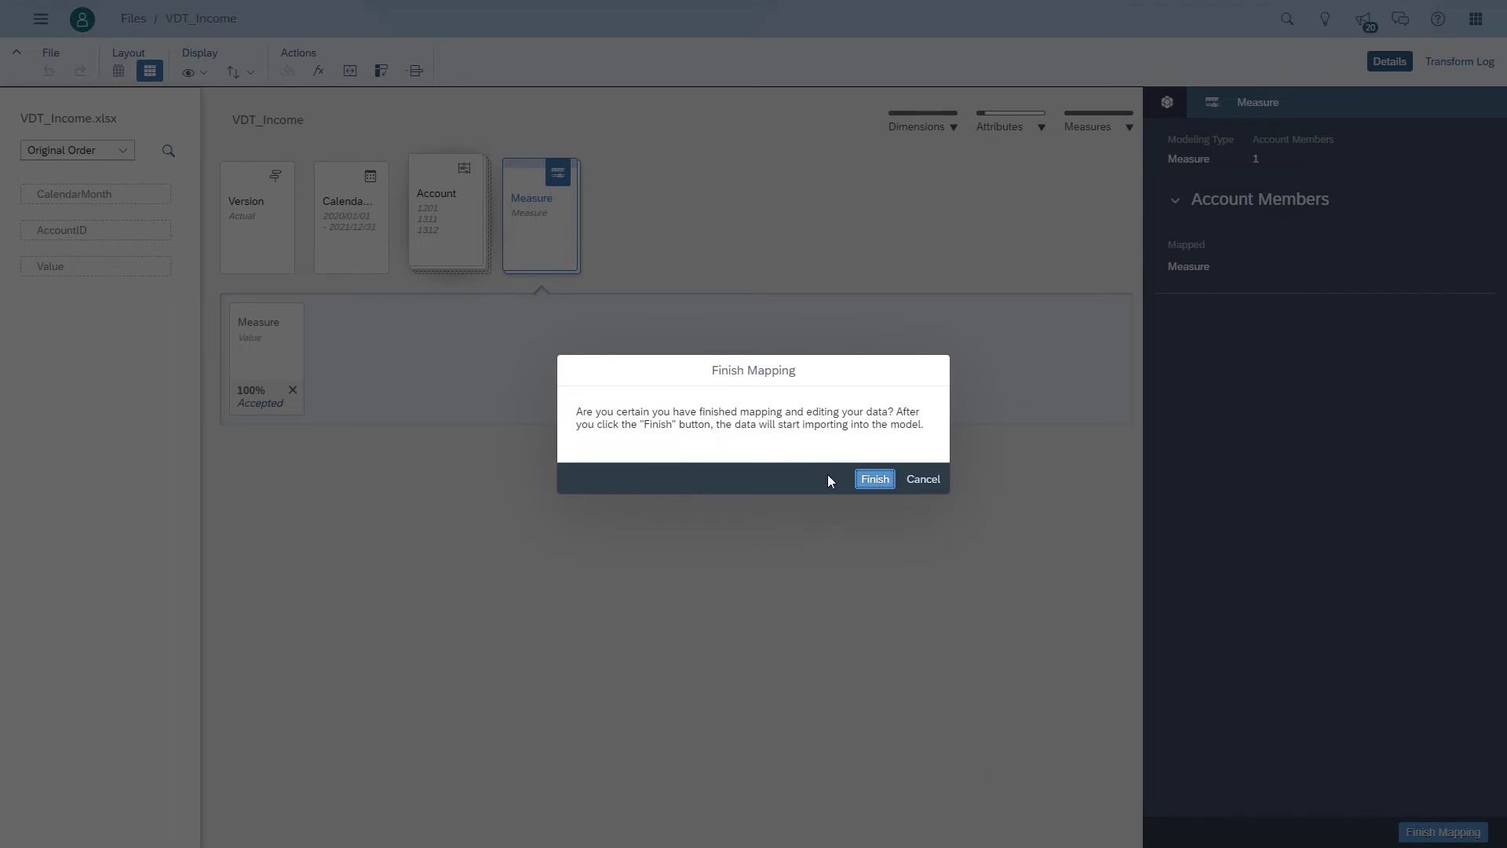
Finish the mapping so all 288 rows of VDT_Income.xlsx load into the VDT_Income model.
click(875, 479)
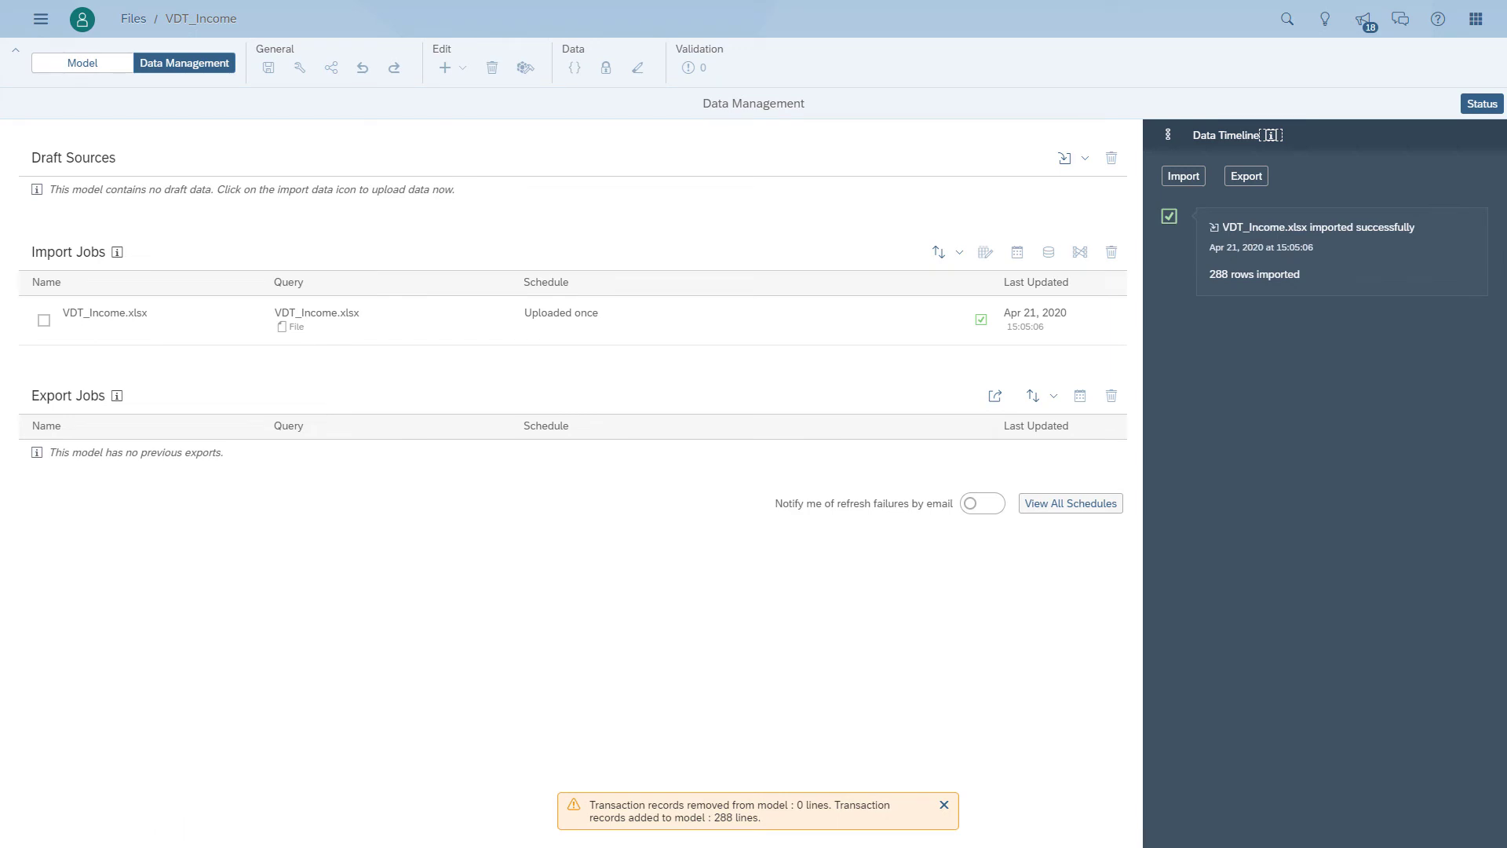
Create a new story on a canvas page and start inserting a Value Driver Tree widget.
click(40, 19)
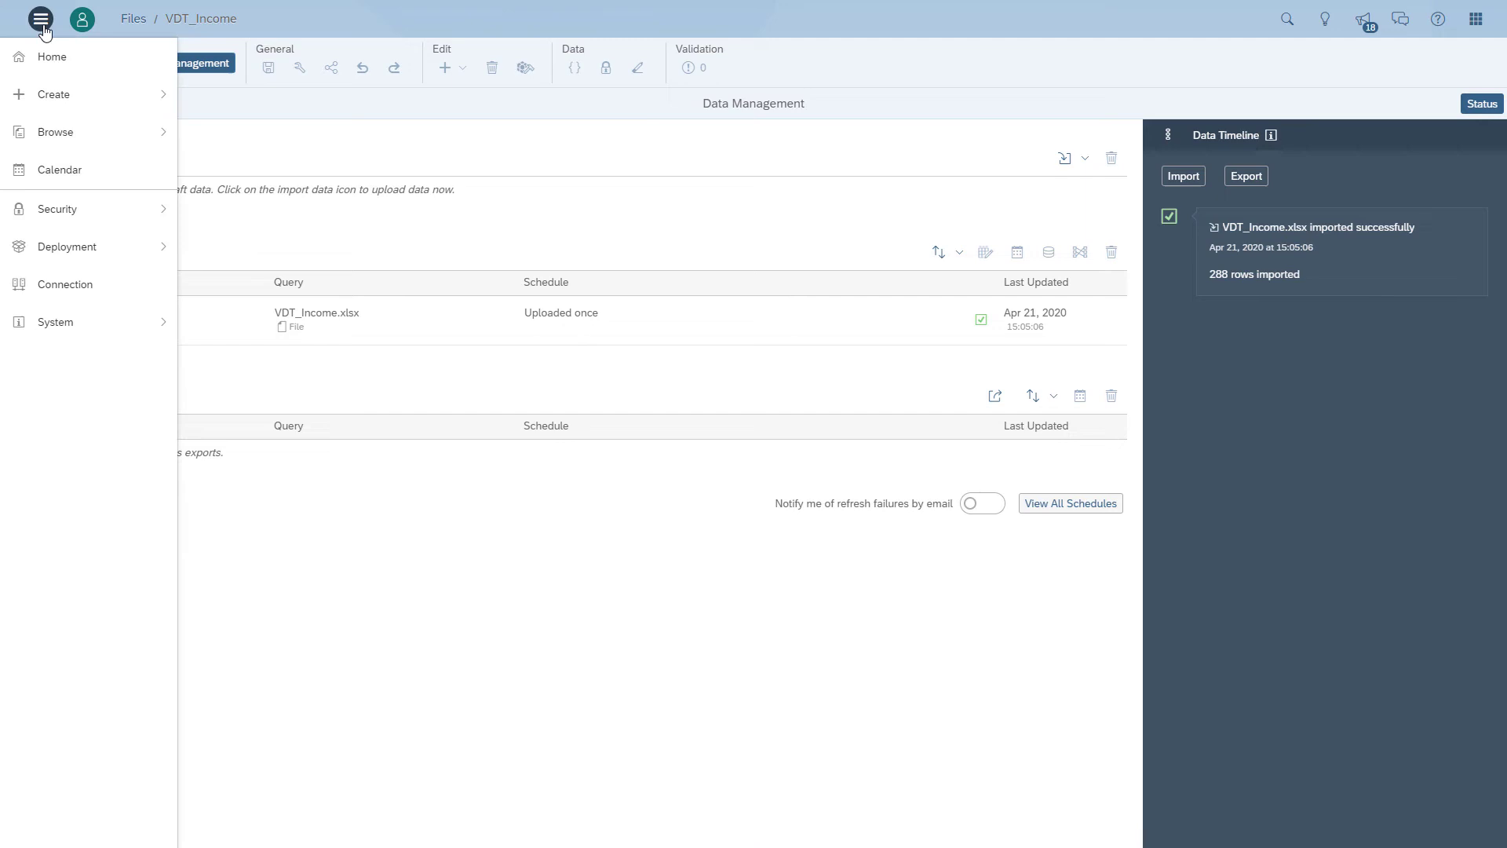
mouse_move(37, 94)
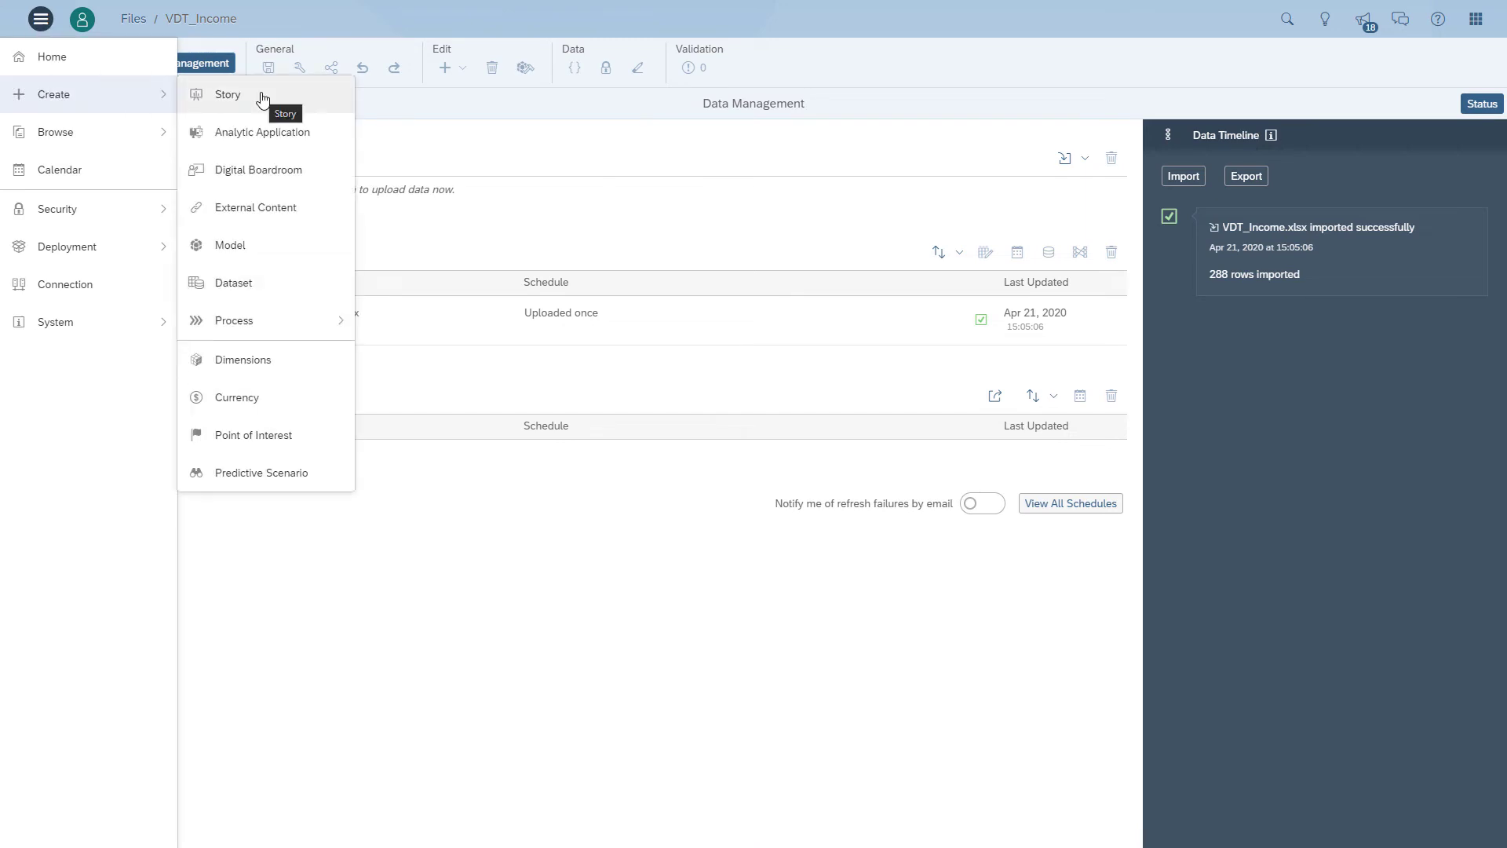
click(263, 98)
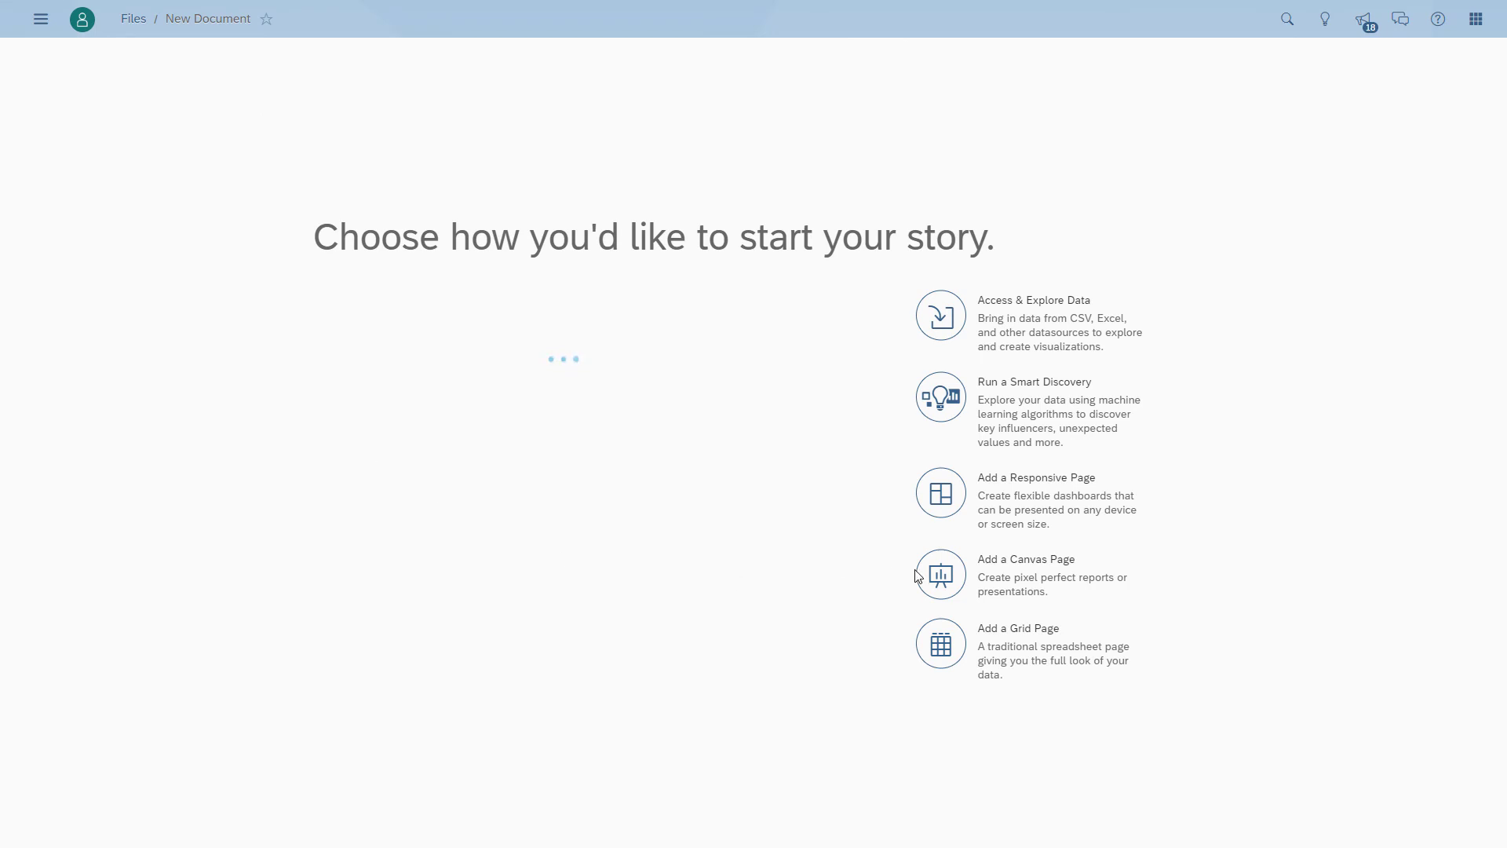
click(965, 583)
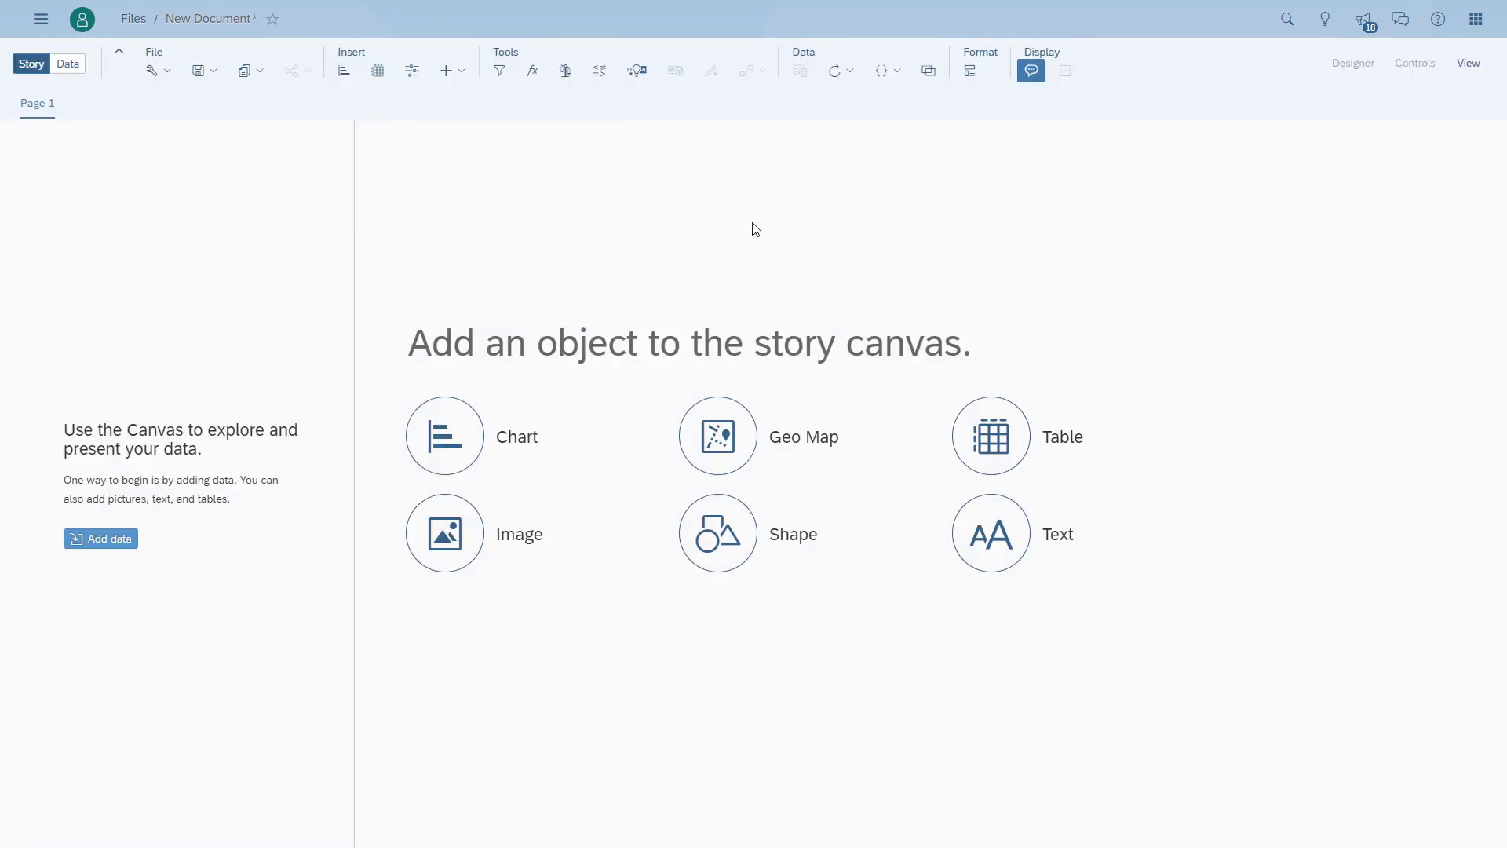
click(461, 71)
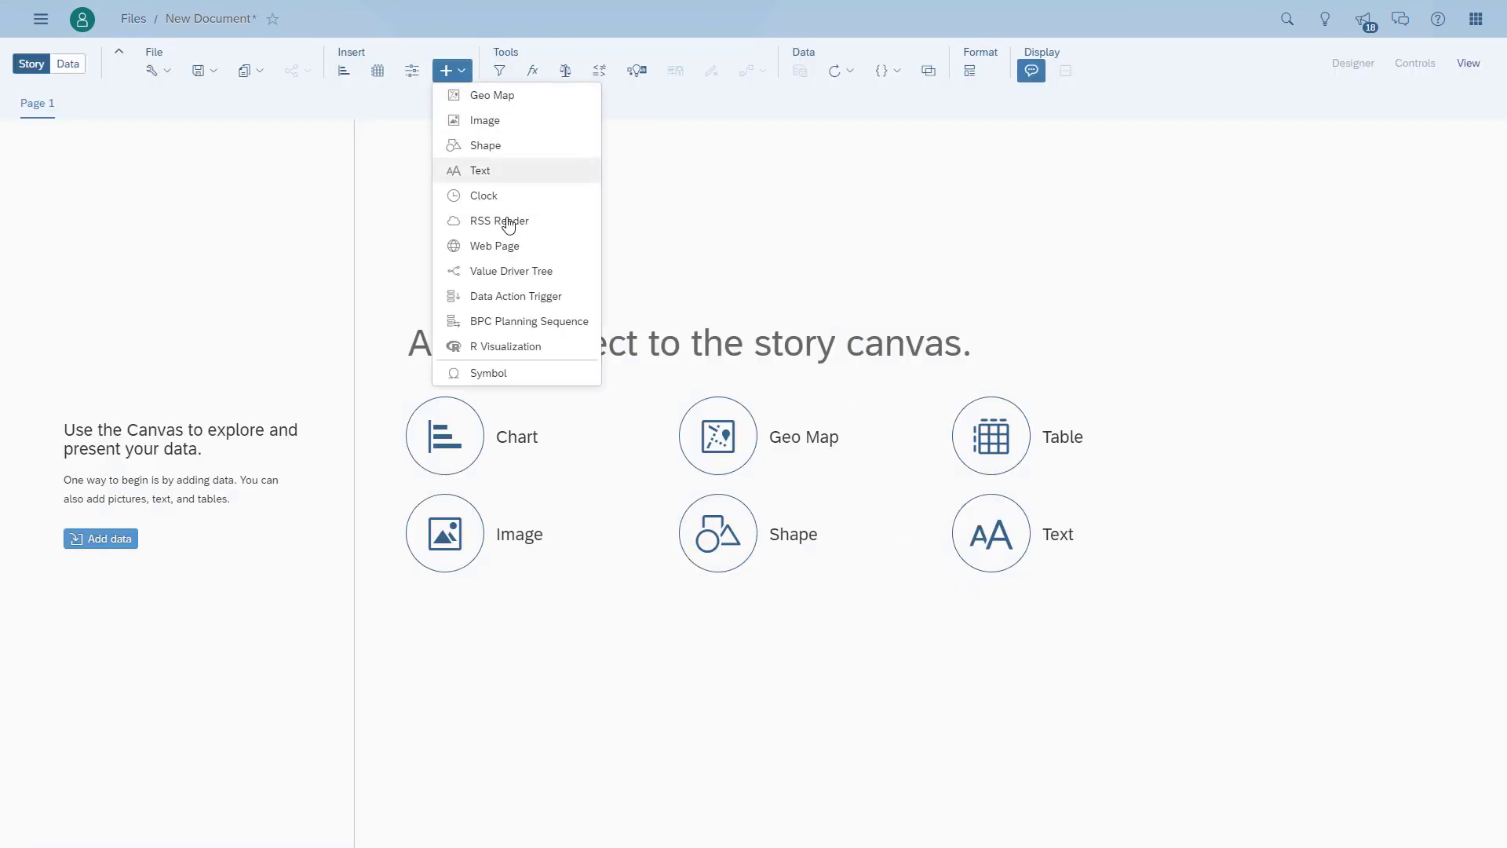
click(514, 280)
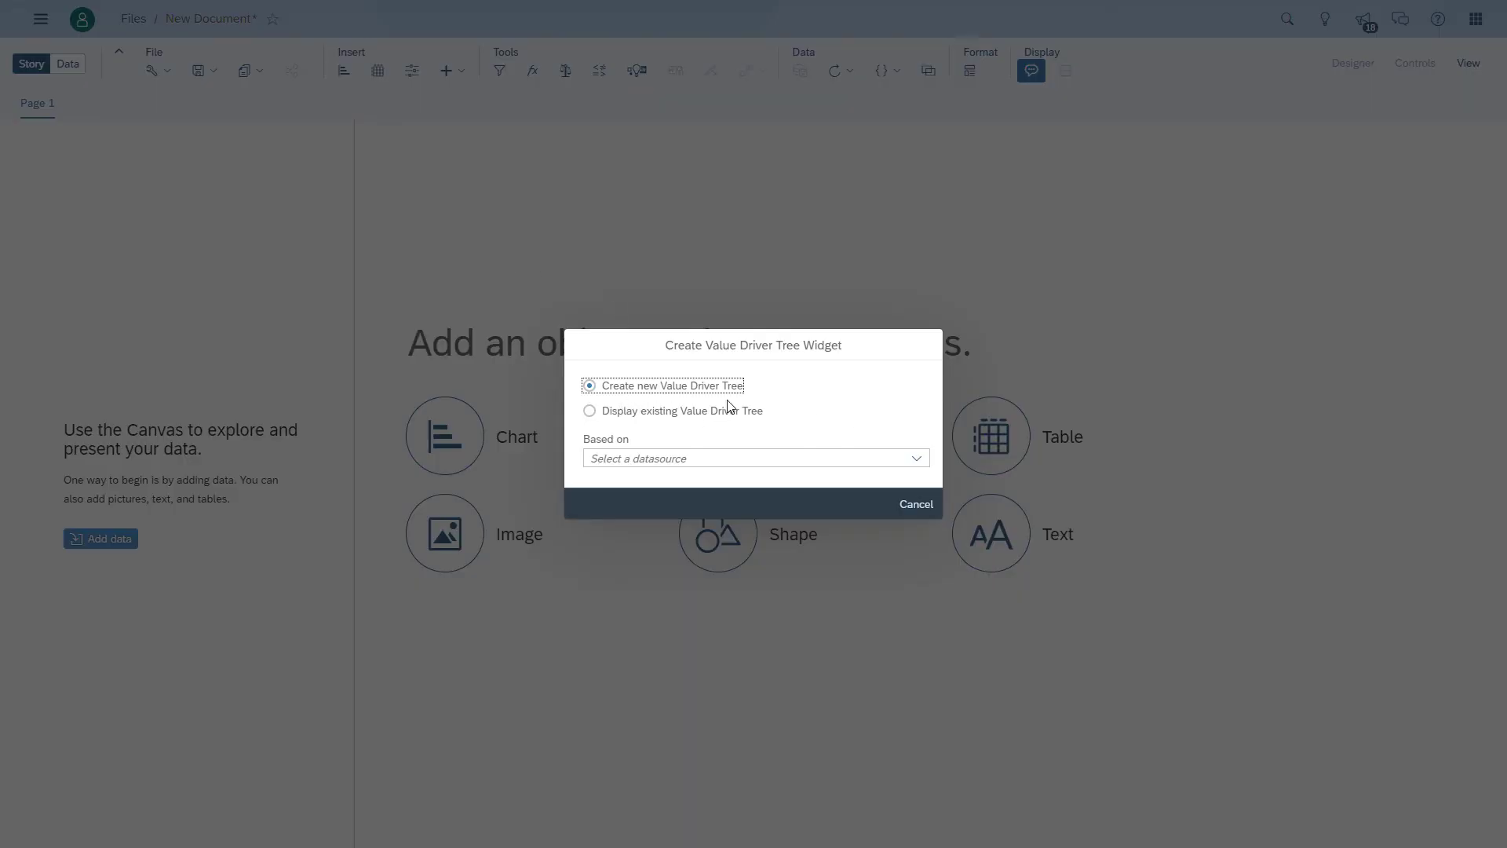
Choose Public > VDT_Income as the Value Driver Tree's datasource.
click(917, 460)
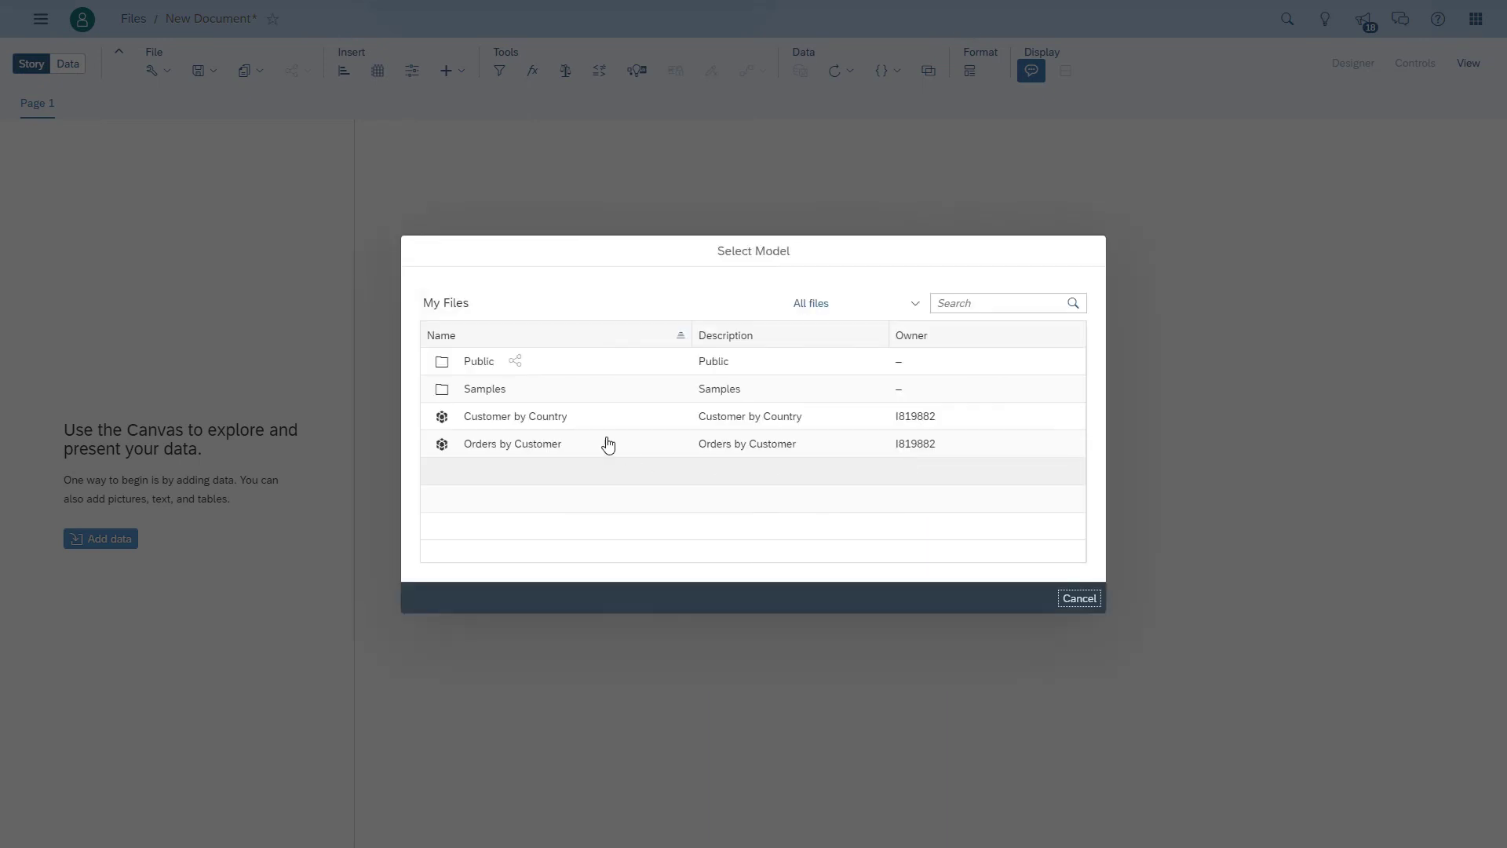
click(481, 362)
scroll(581, 502, down, 1)
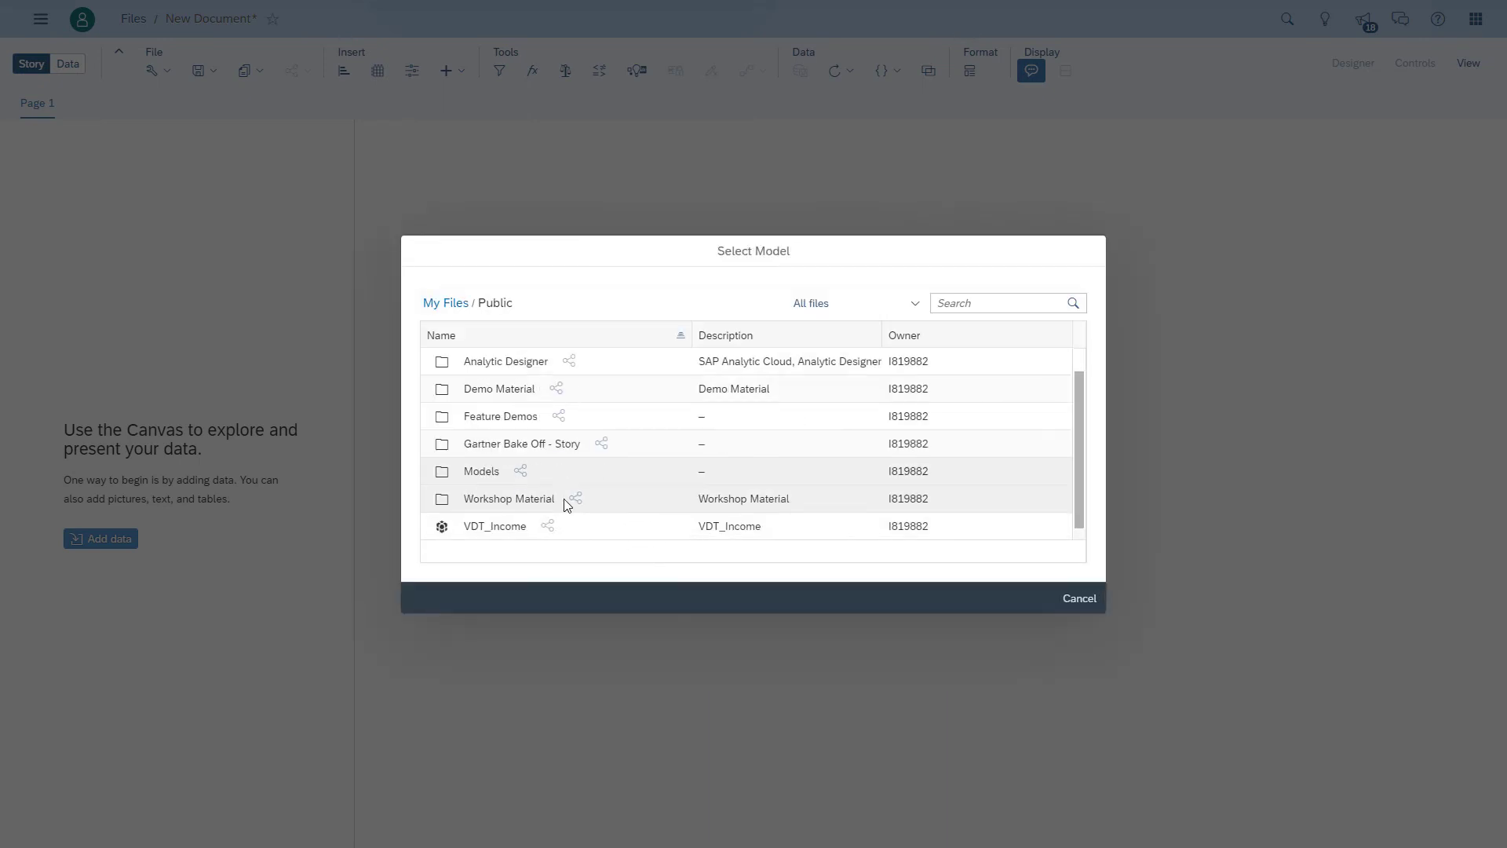
click(553, 527)
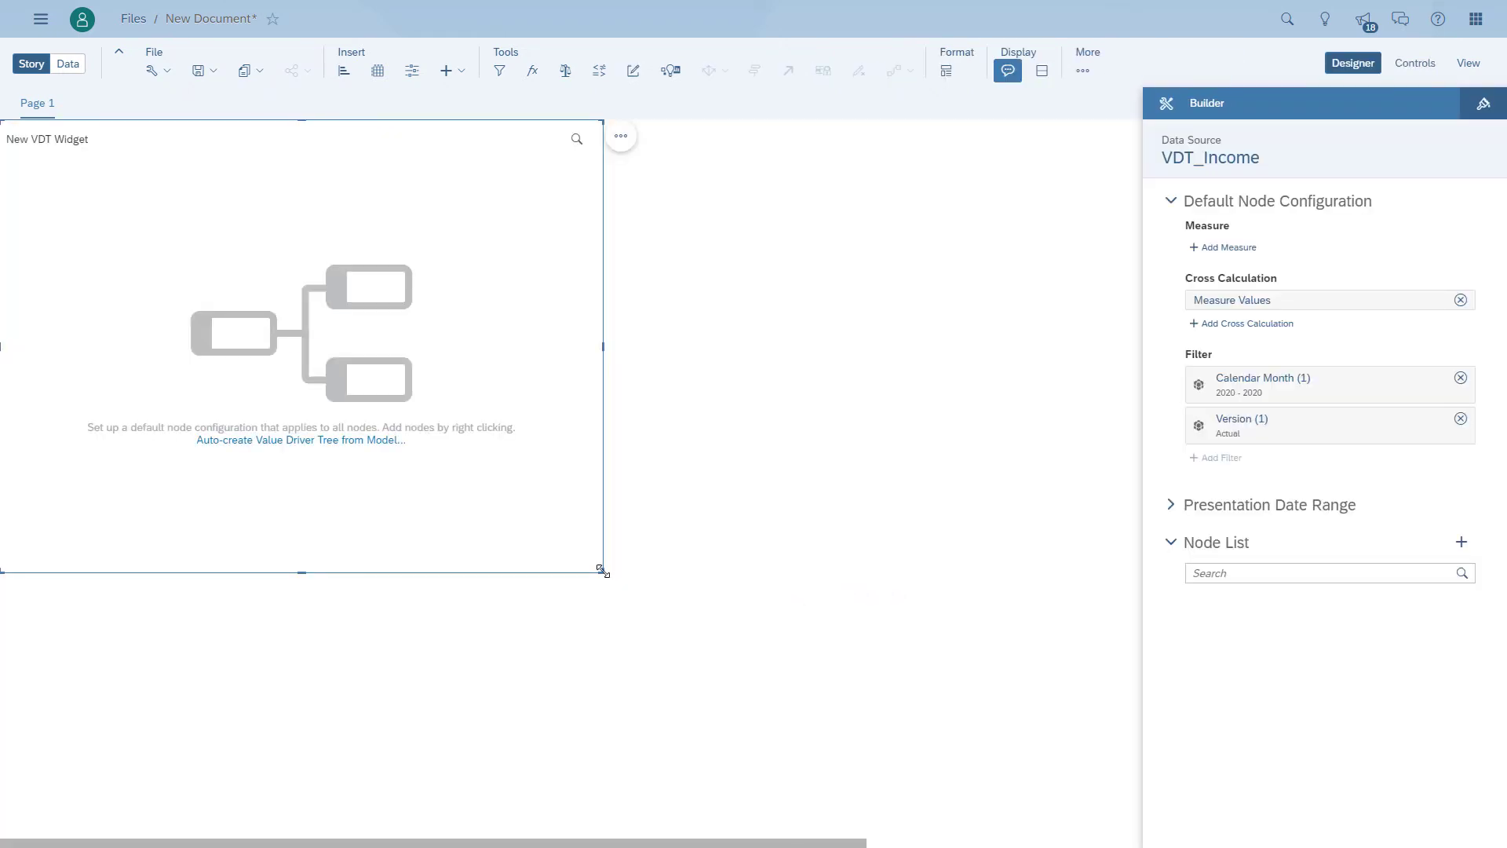
Resize the VDT widget by its corner so it fills most of Page 1.
drag(602, 570, 1121, 842)
scroll(1012, 648, up, 2)
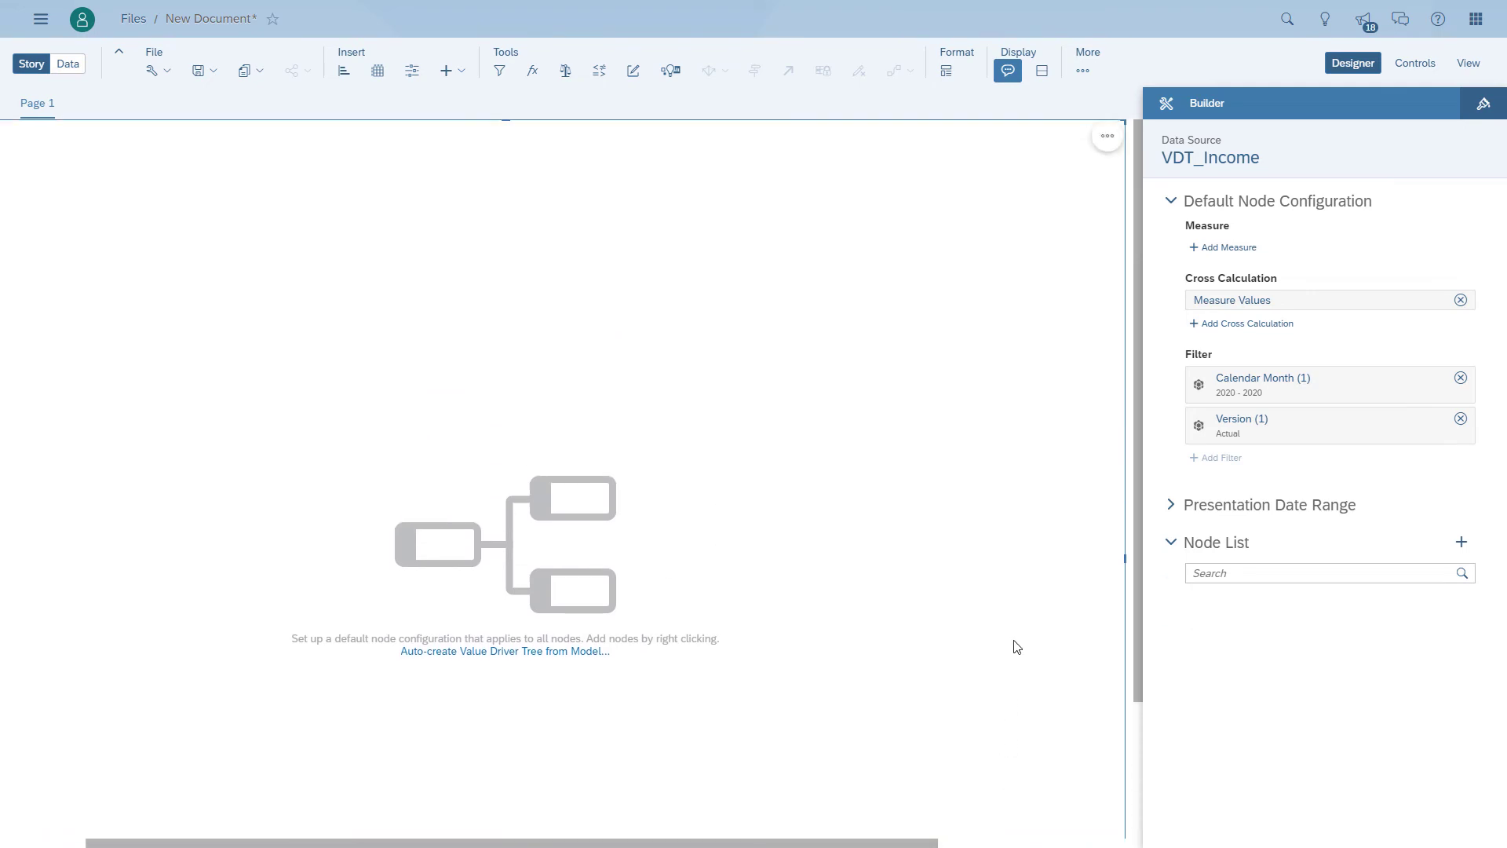
scroll(1121, 767, down, 2)
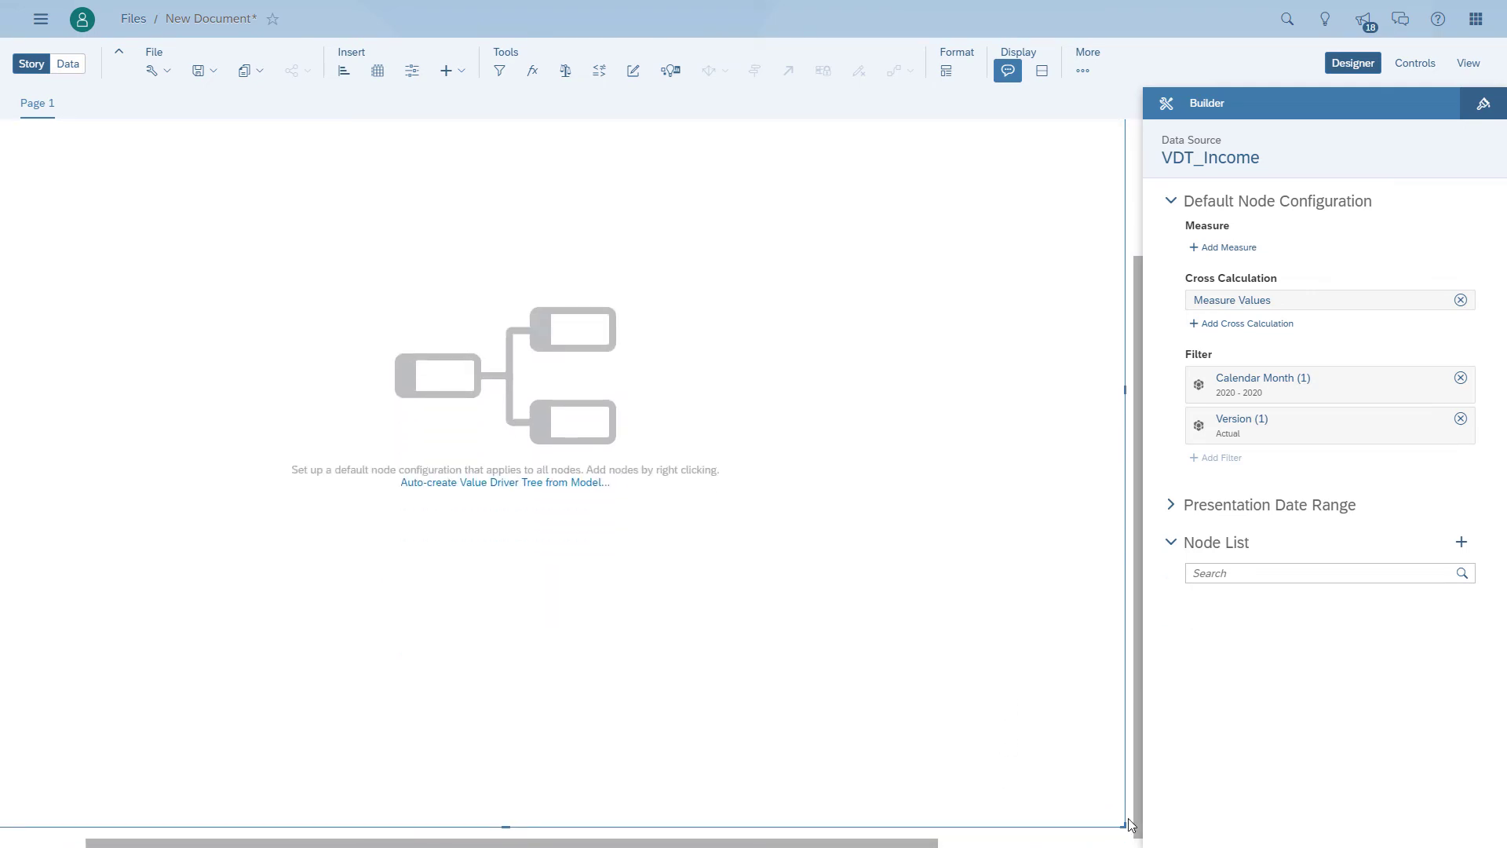
drag(1130, 824, 1109, 675)
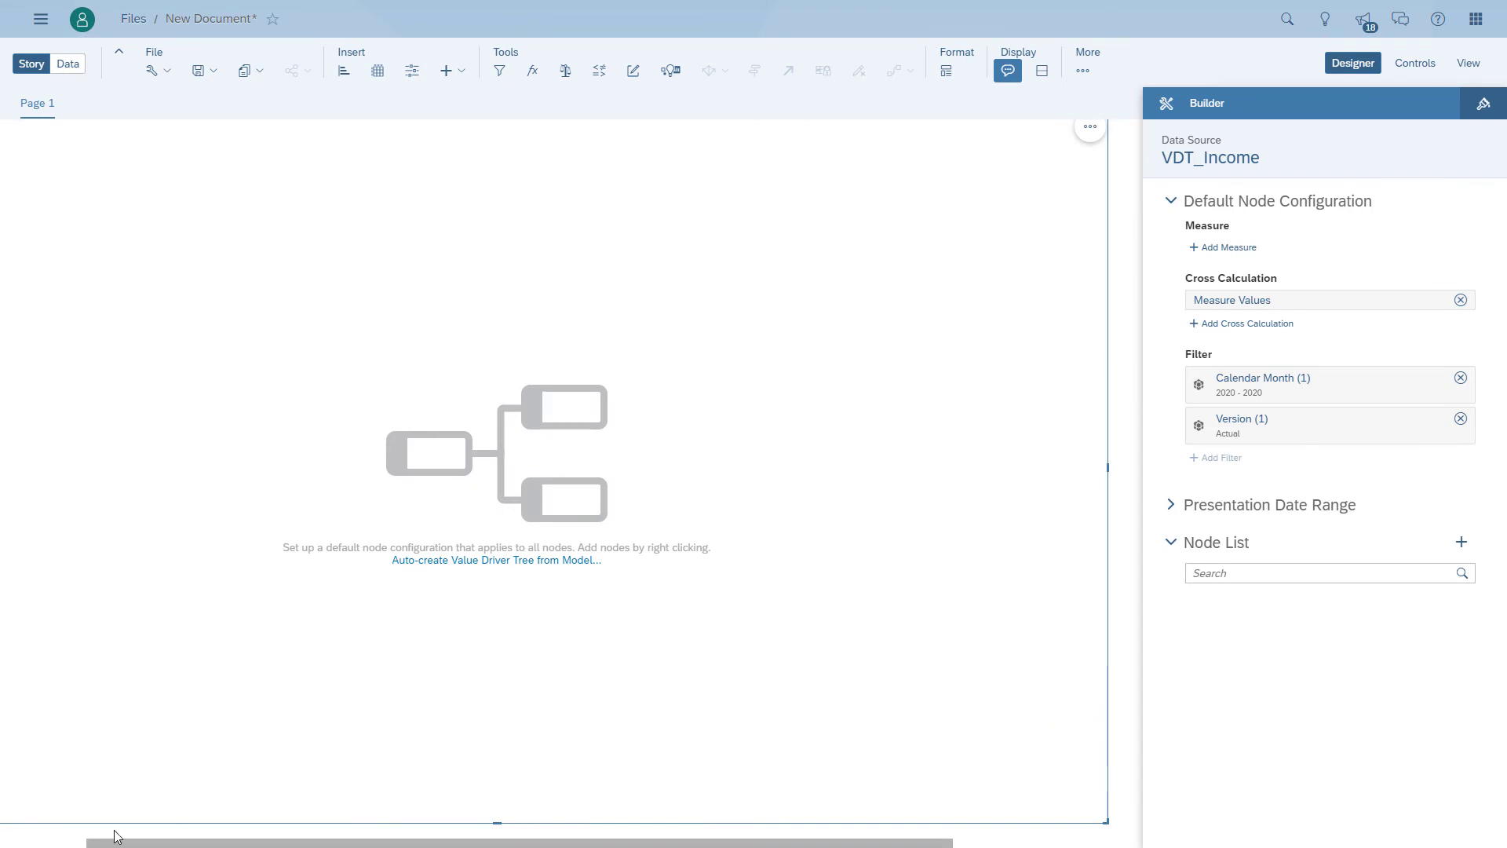
click(43, 845)
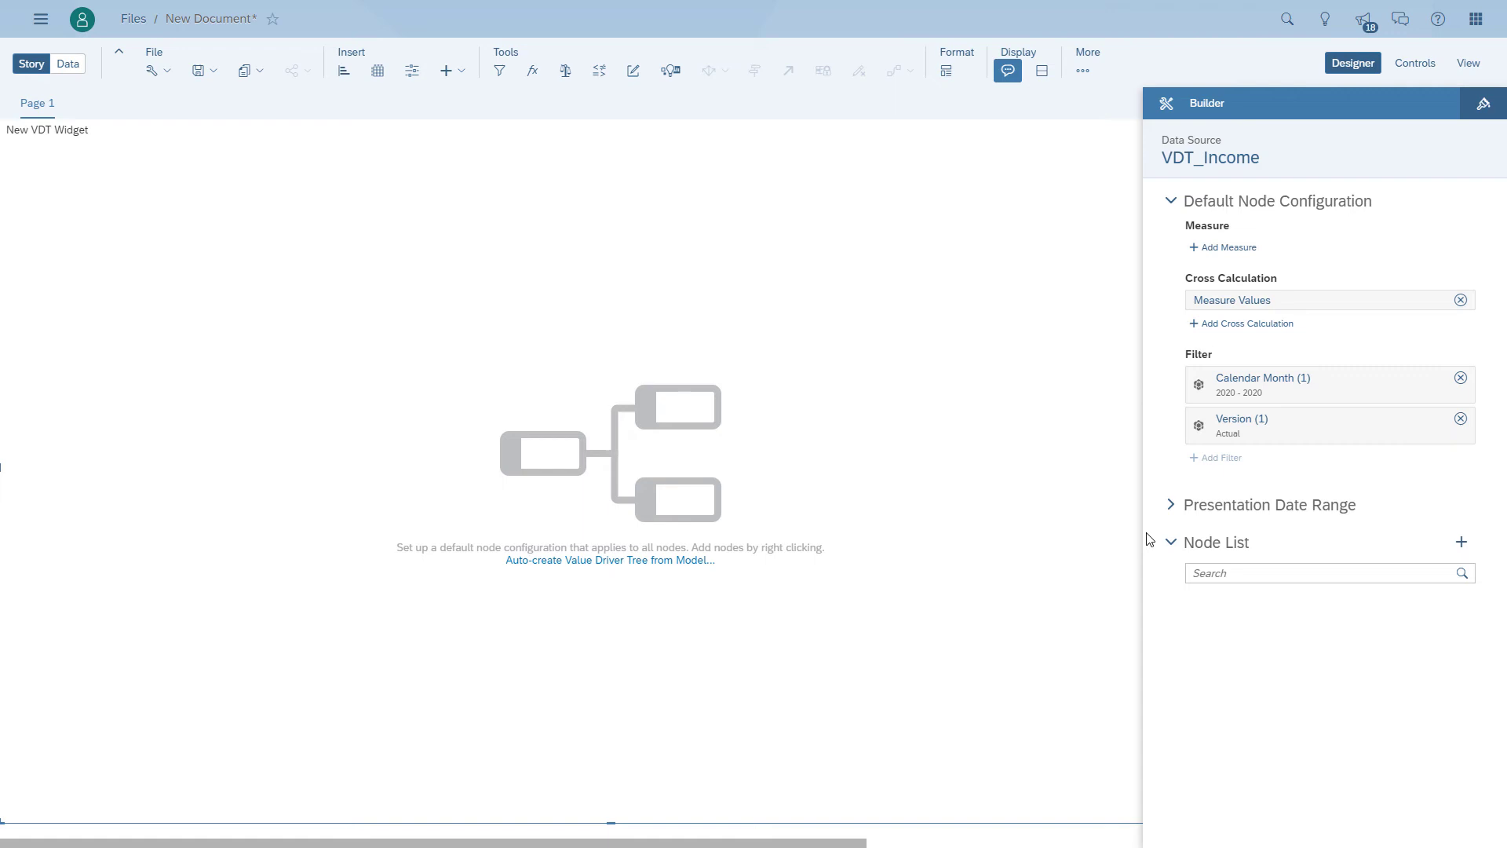
Set the tree's Minimum Node Width to 250 in Styling, then return to Builder.
click(1483, 104)
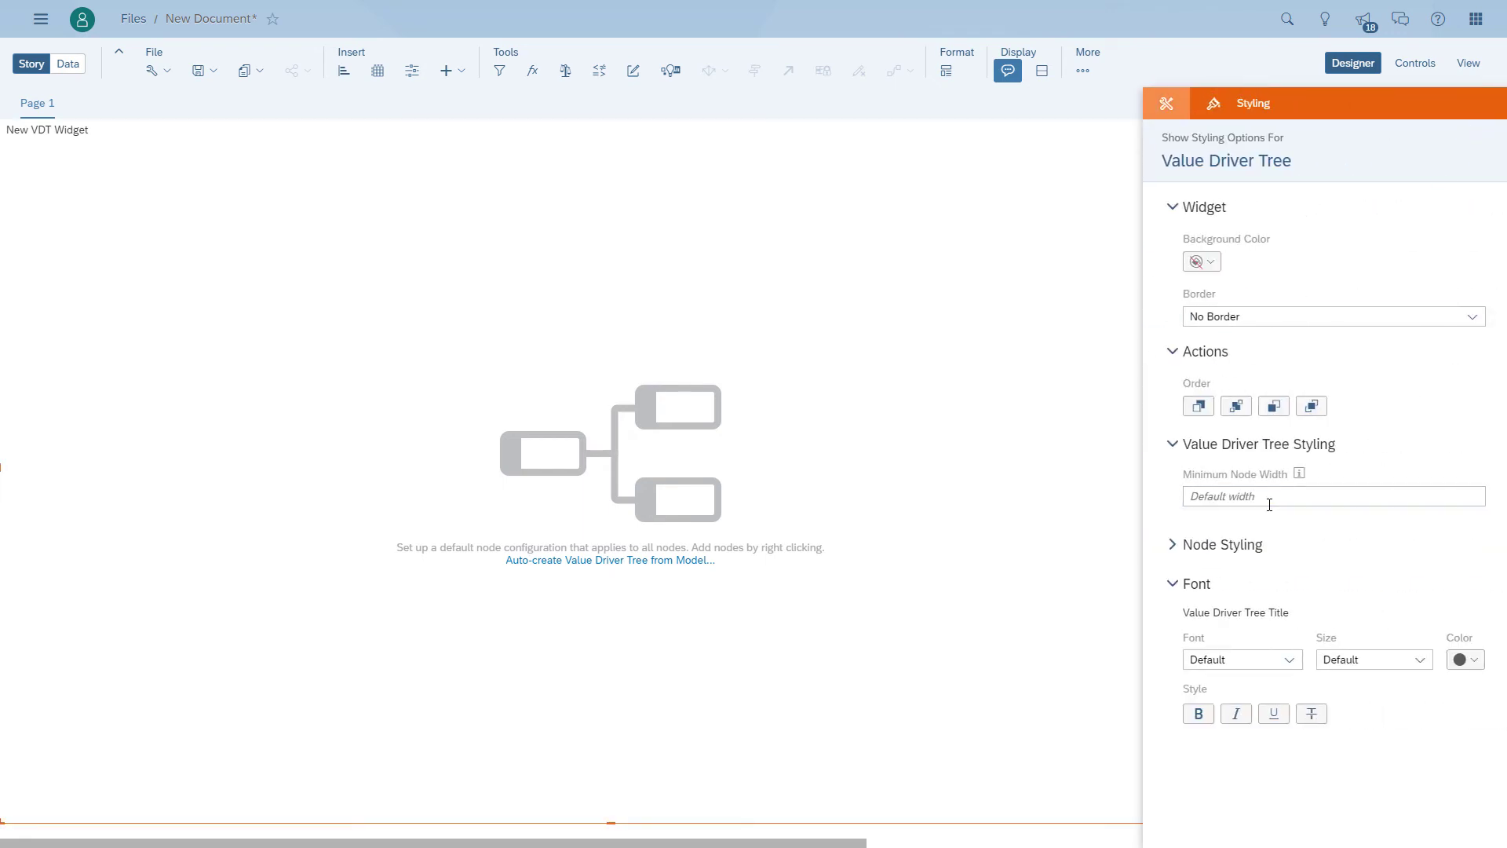
click(1273, 499)
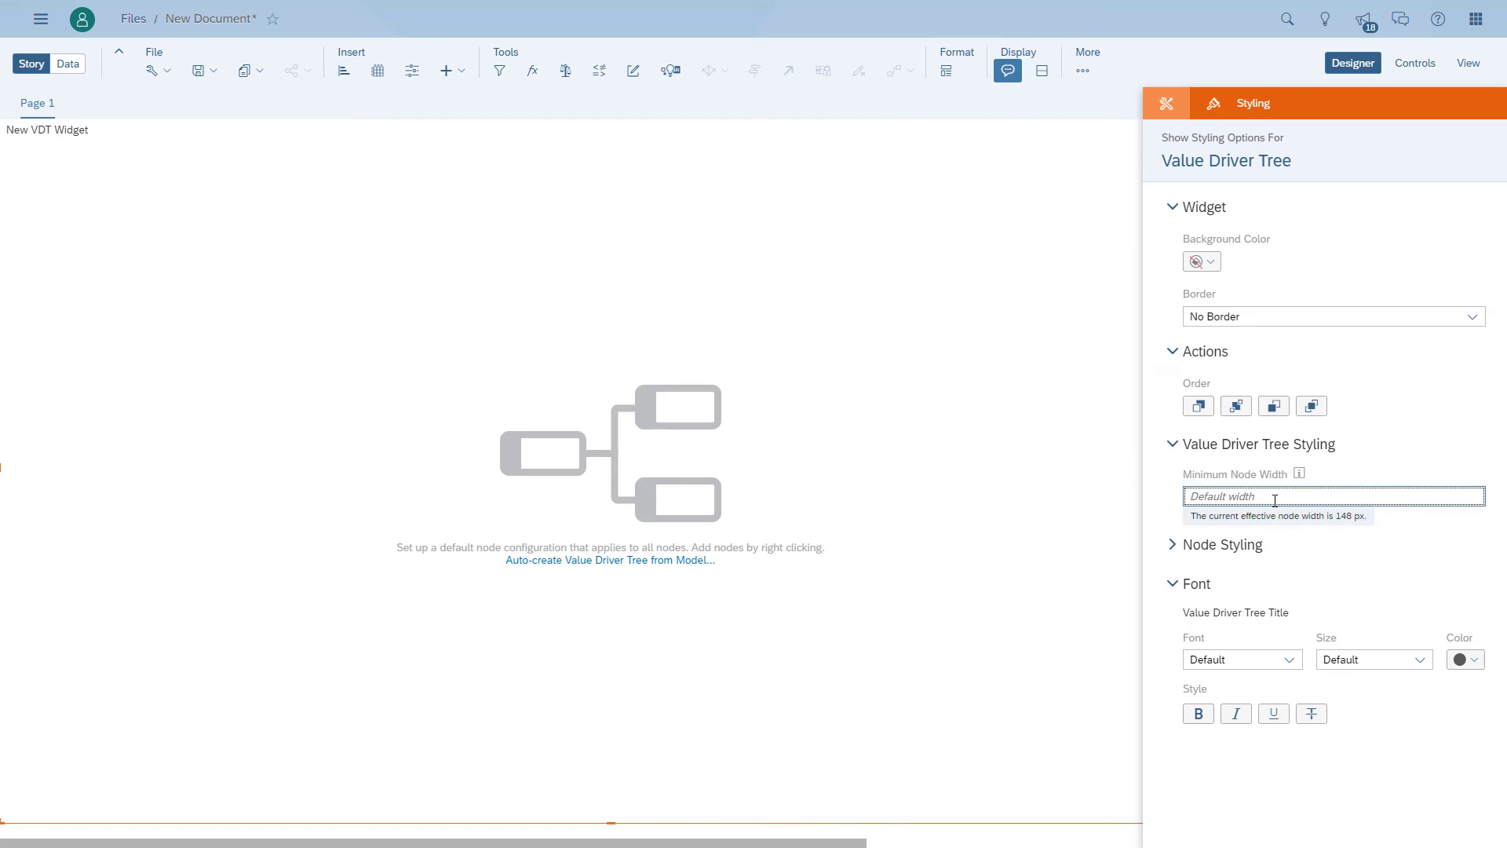
text(250)
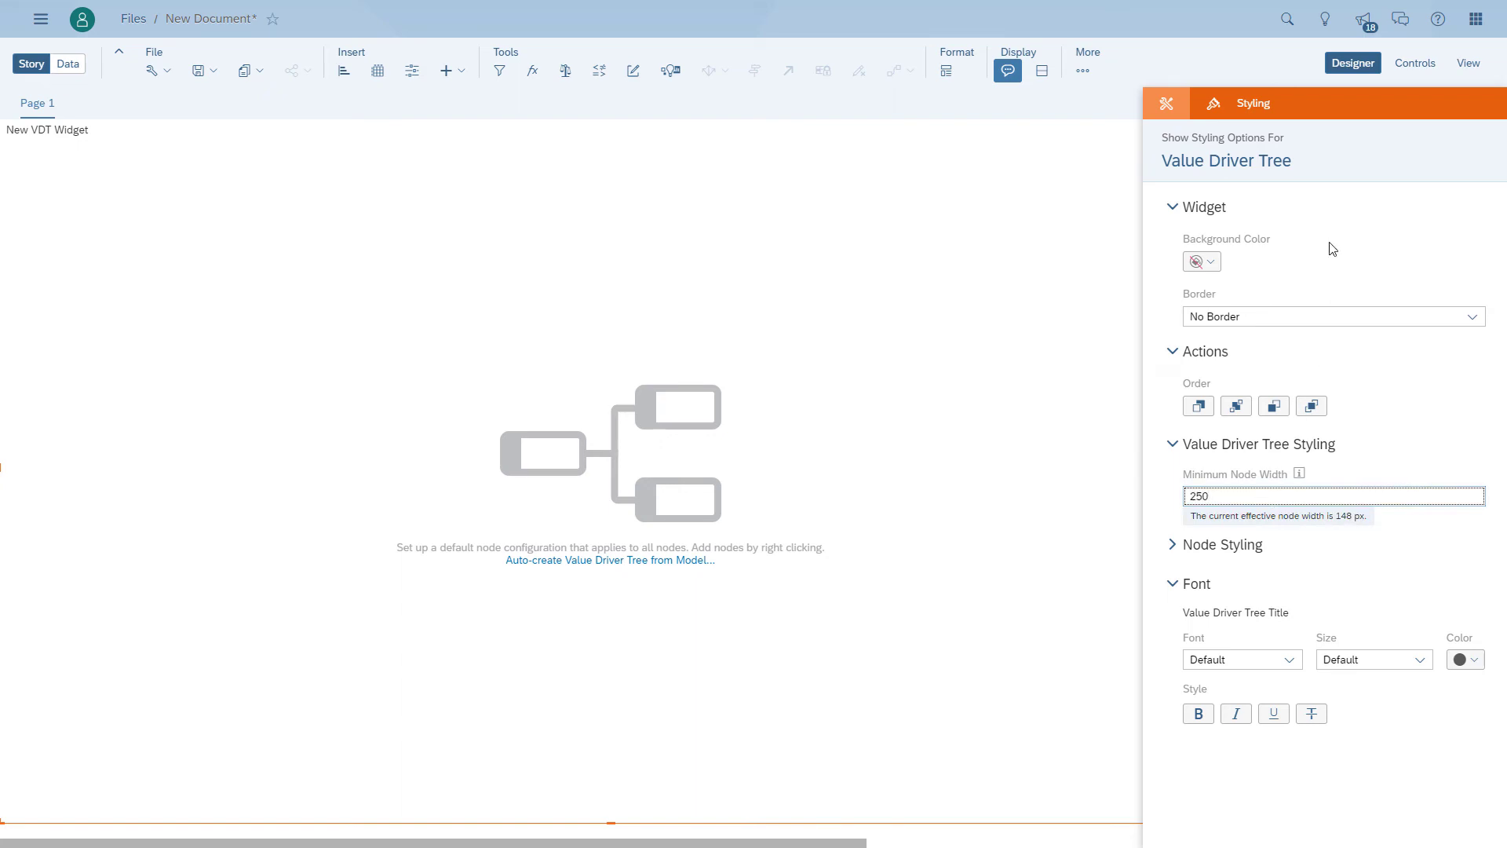
click(1167, 103)
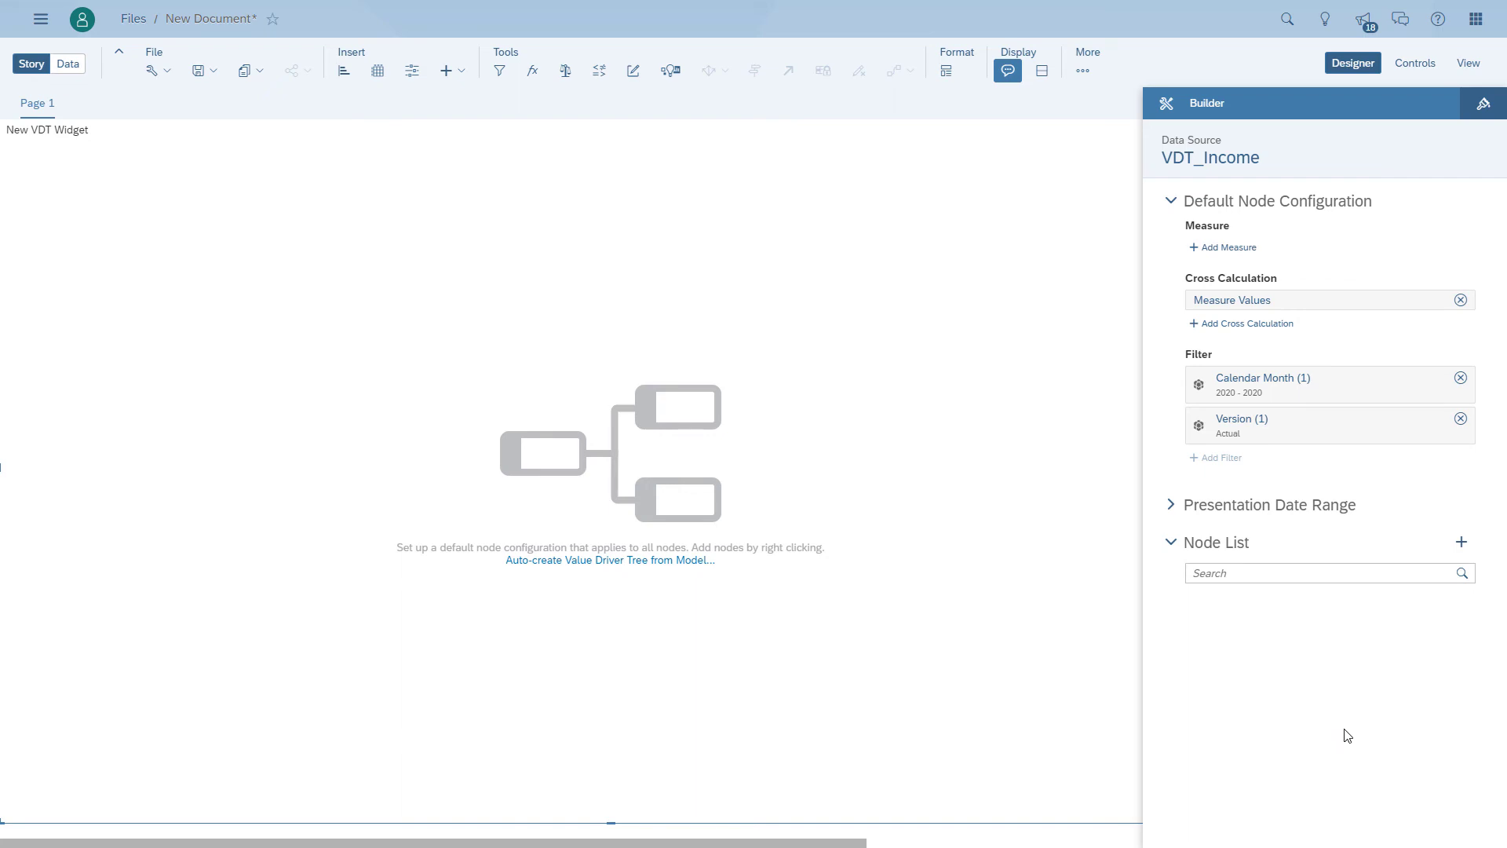
Auto-create the Value Driver Tree from the model with All Accounts as nodes.
click(610, 564)
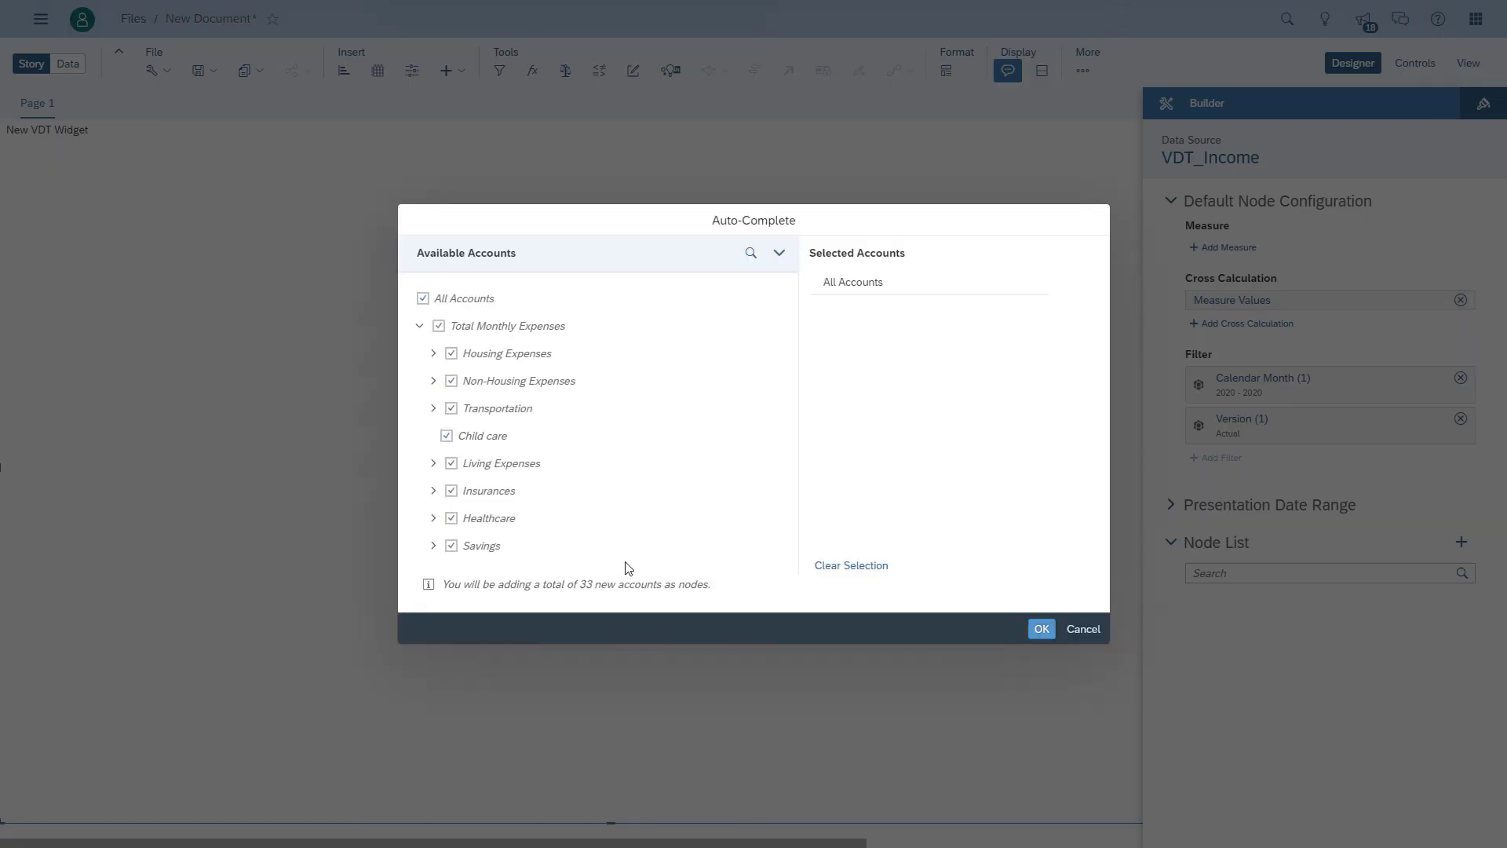
click(1041, 630)
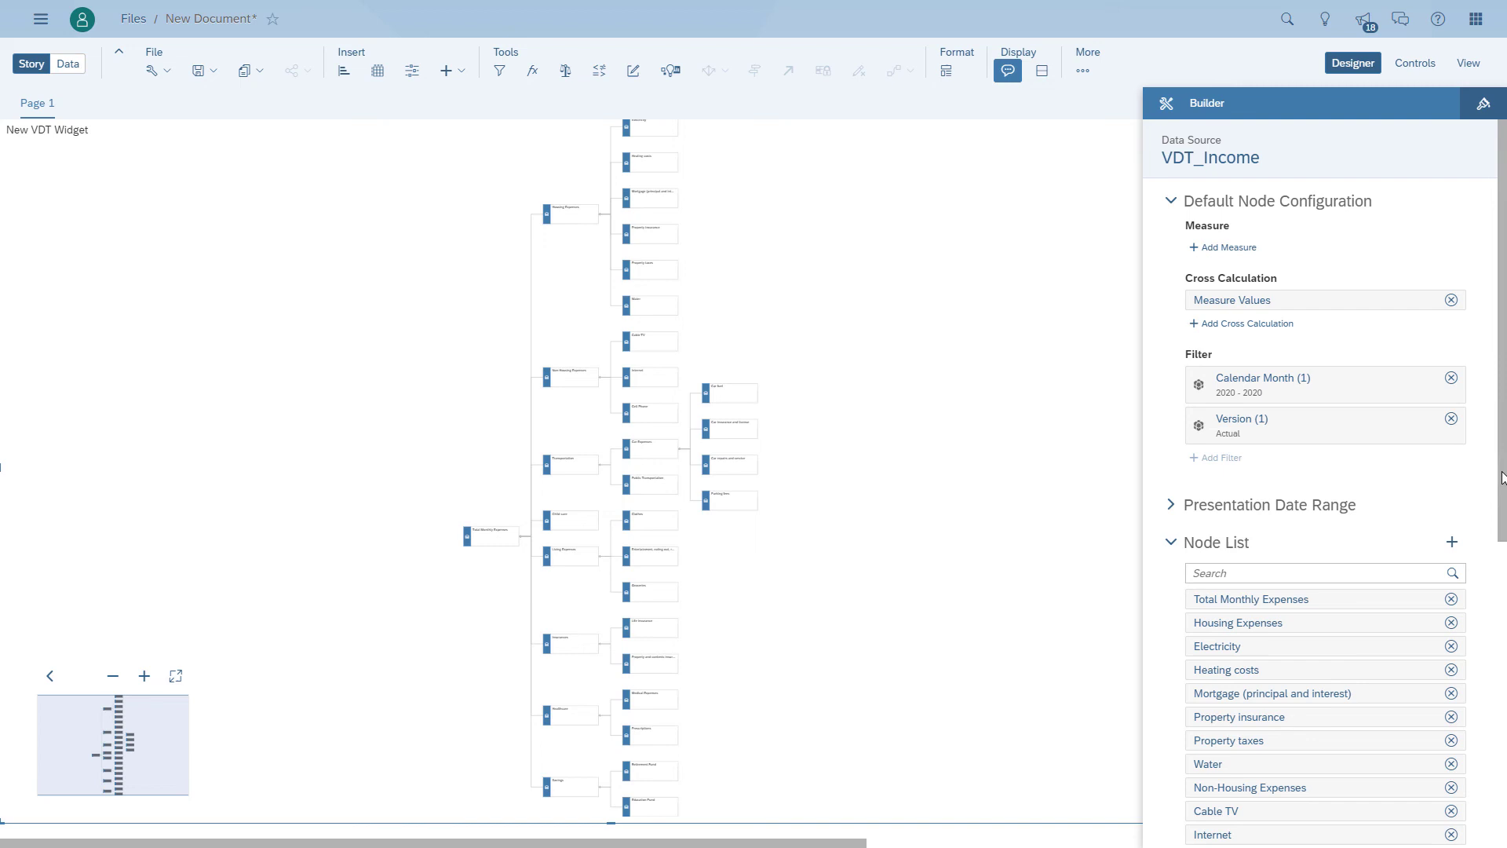
Zoom in to Housing Expenses and select Electricity to show its styling options.
click(144, 676)
click(146, 678)
click(146, 678)
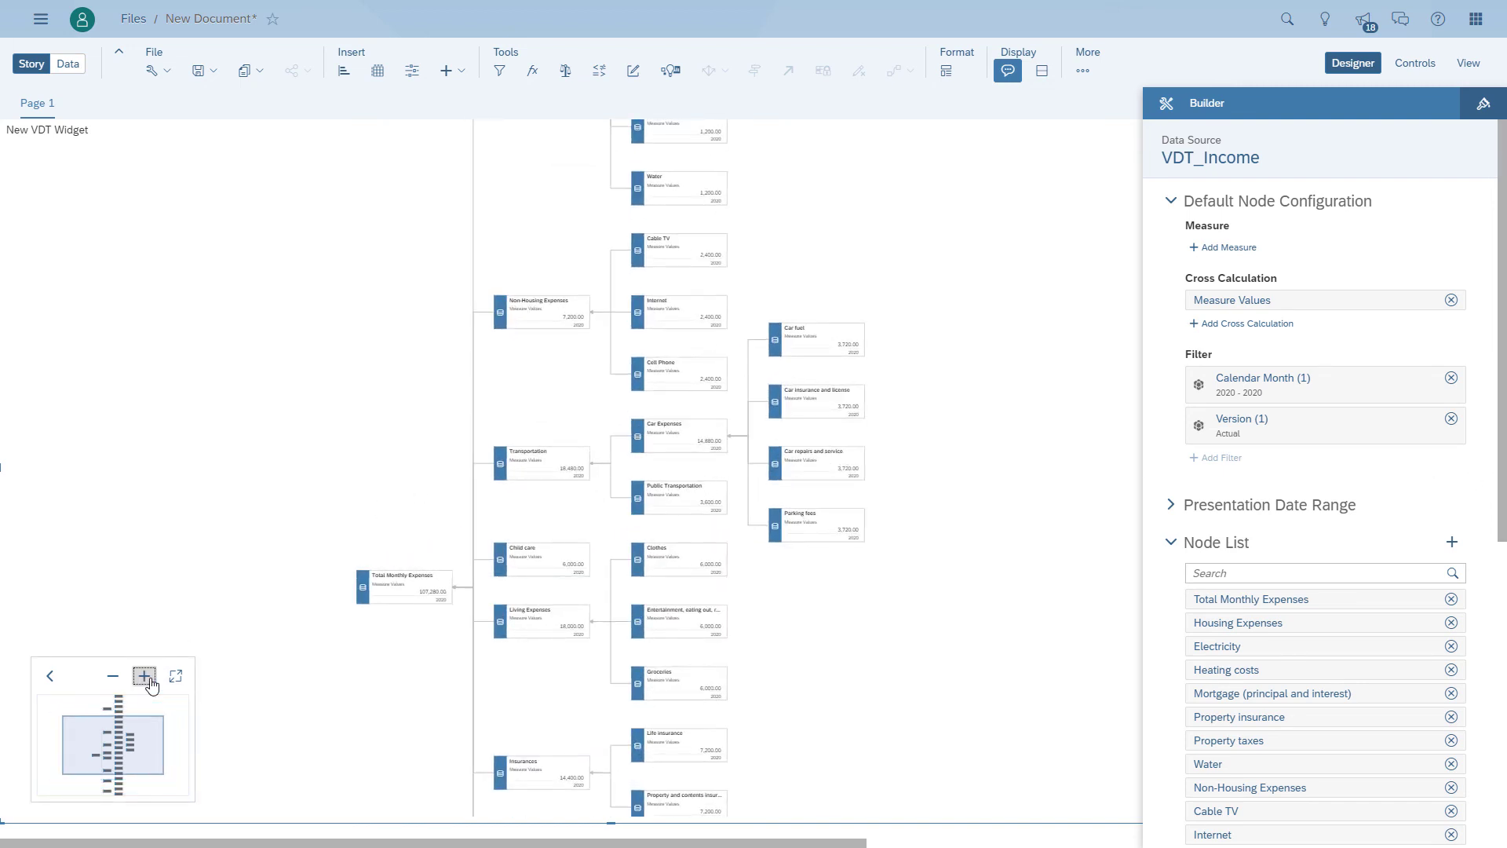
click(146, 678)
drag(503, 210, 471, 630)
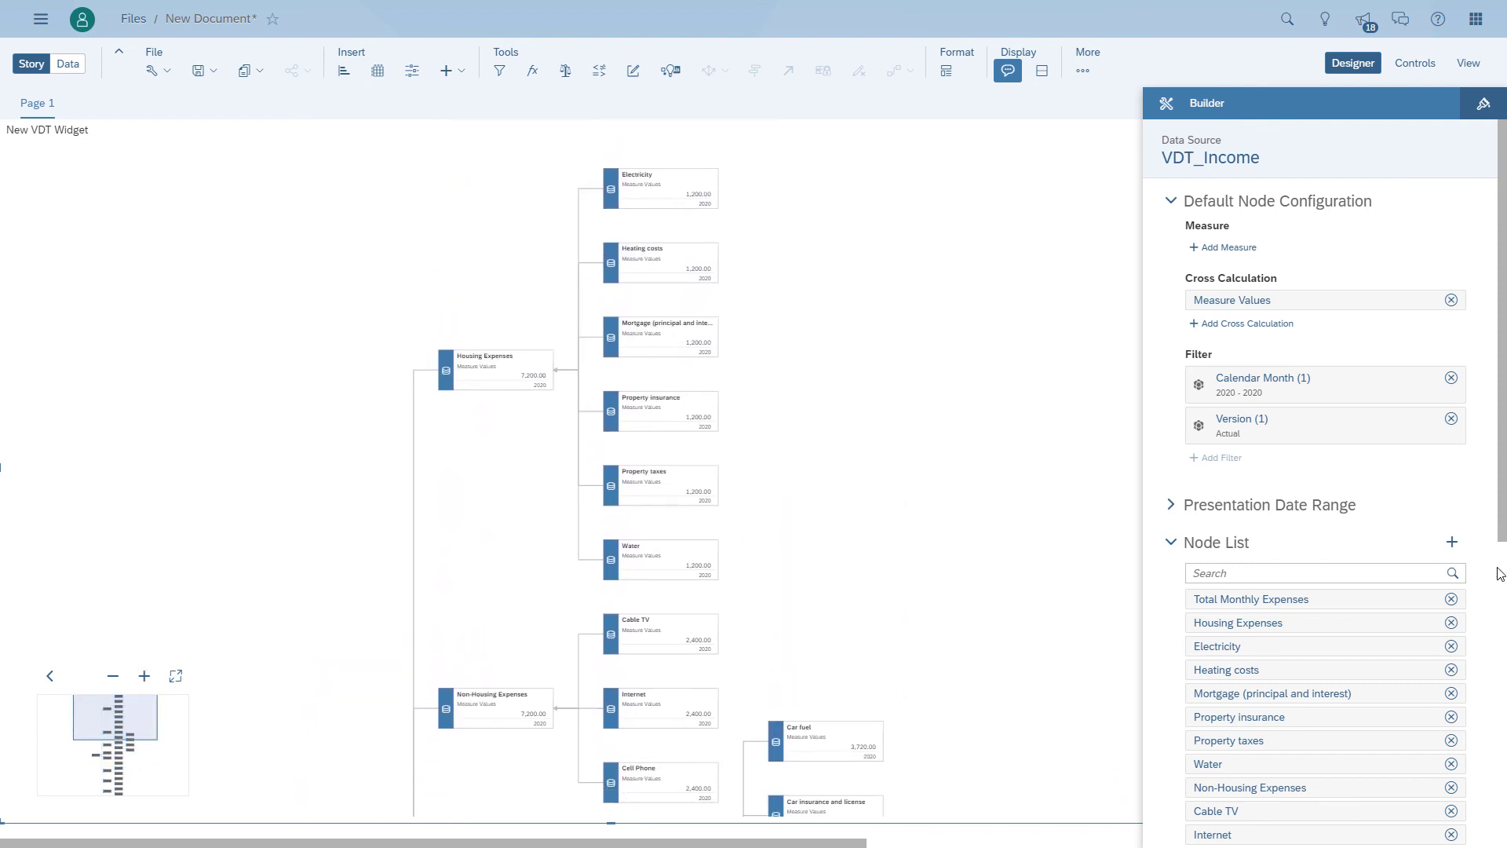
scroll(1502, 524, down, 7)
scroll(1405, 326, up, 7)
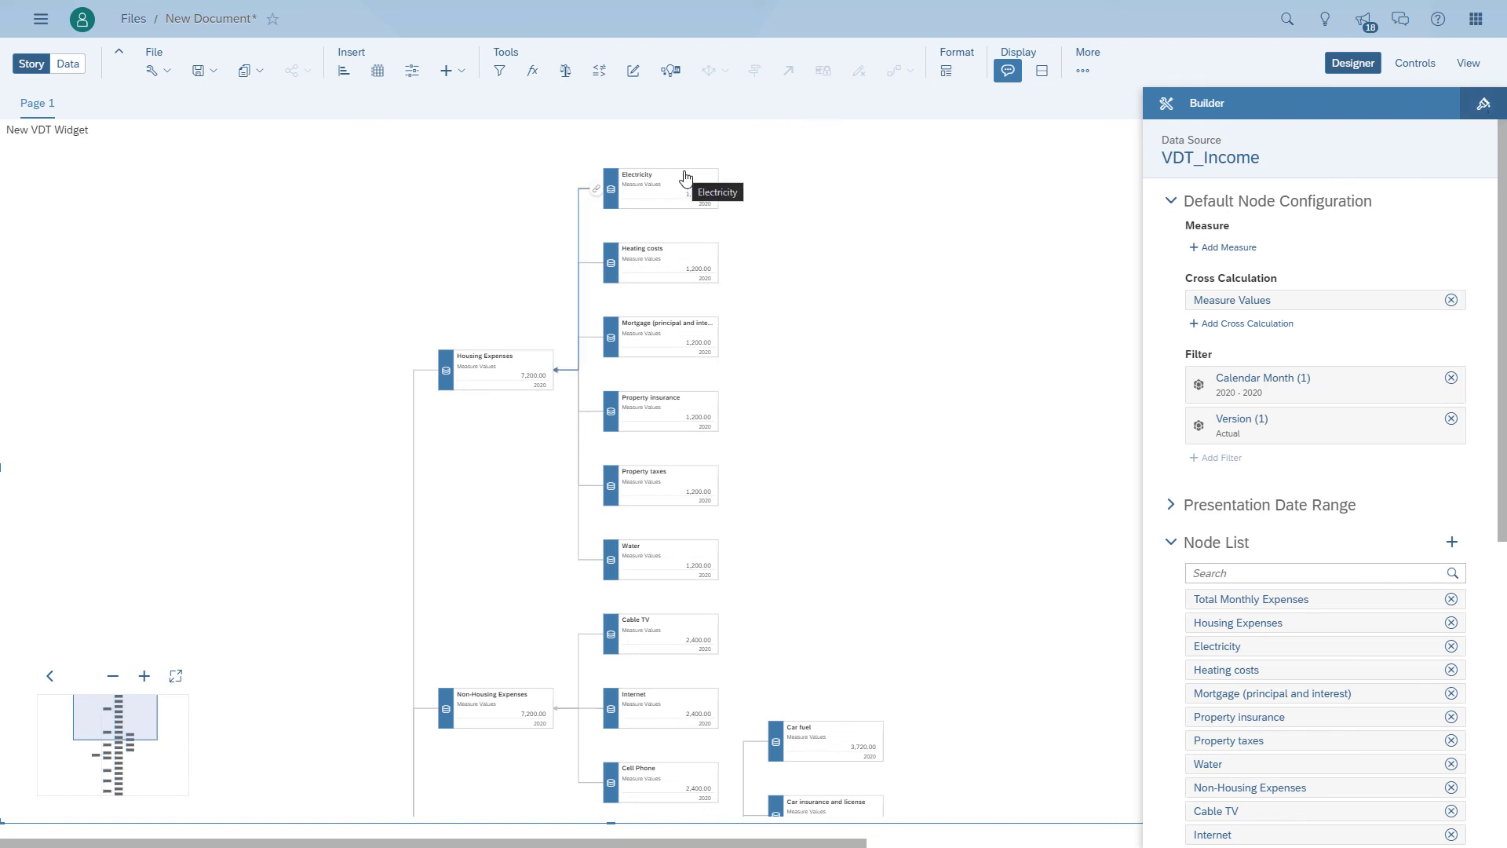
click(667, 188)
click(1484, 103)
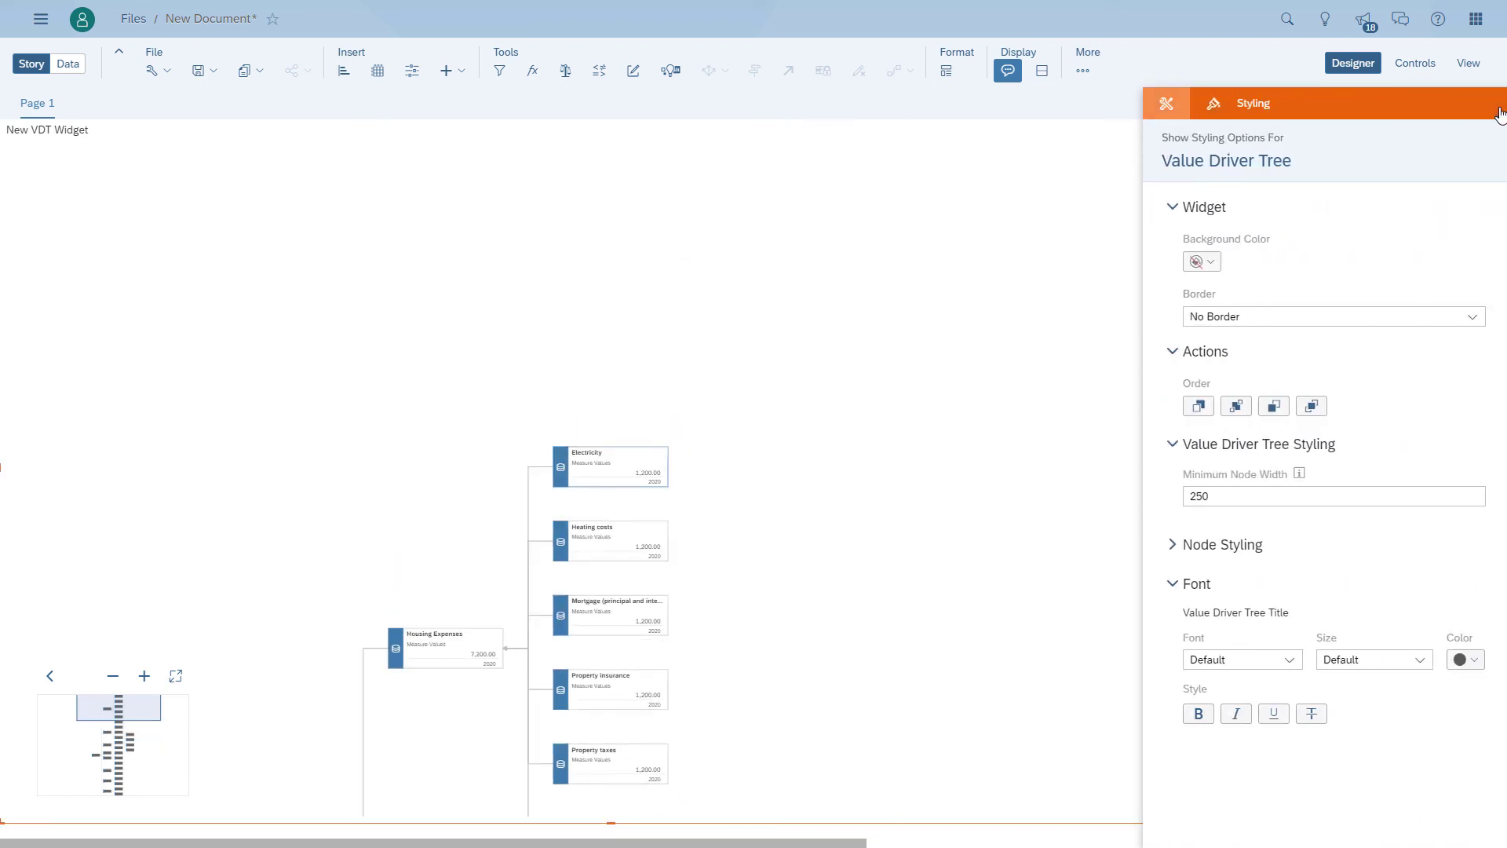
Give Electricity, Heating costs, Mortgage and Property insurance light blue header backgrounds.
click(1173, 549)
click(1202, 616)
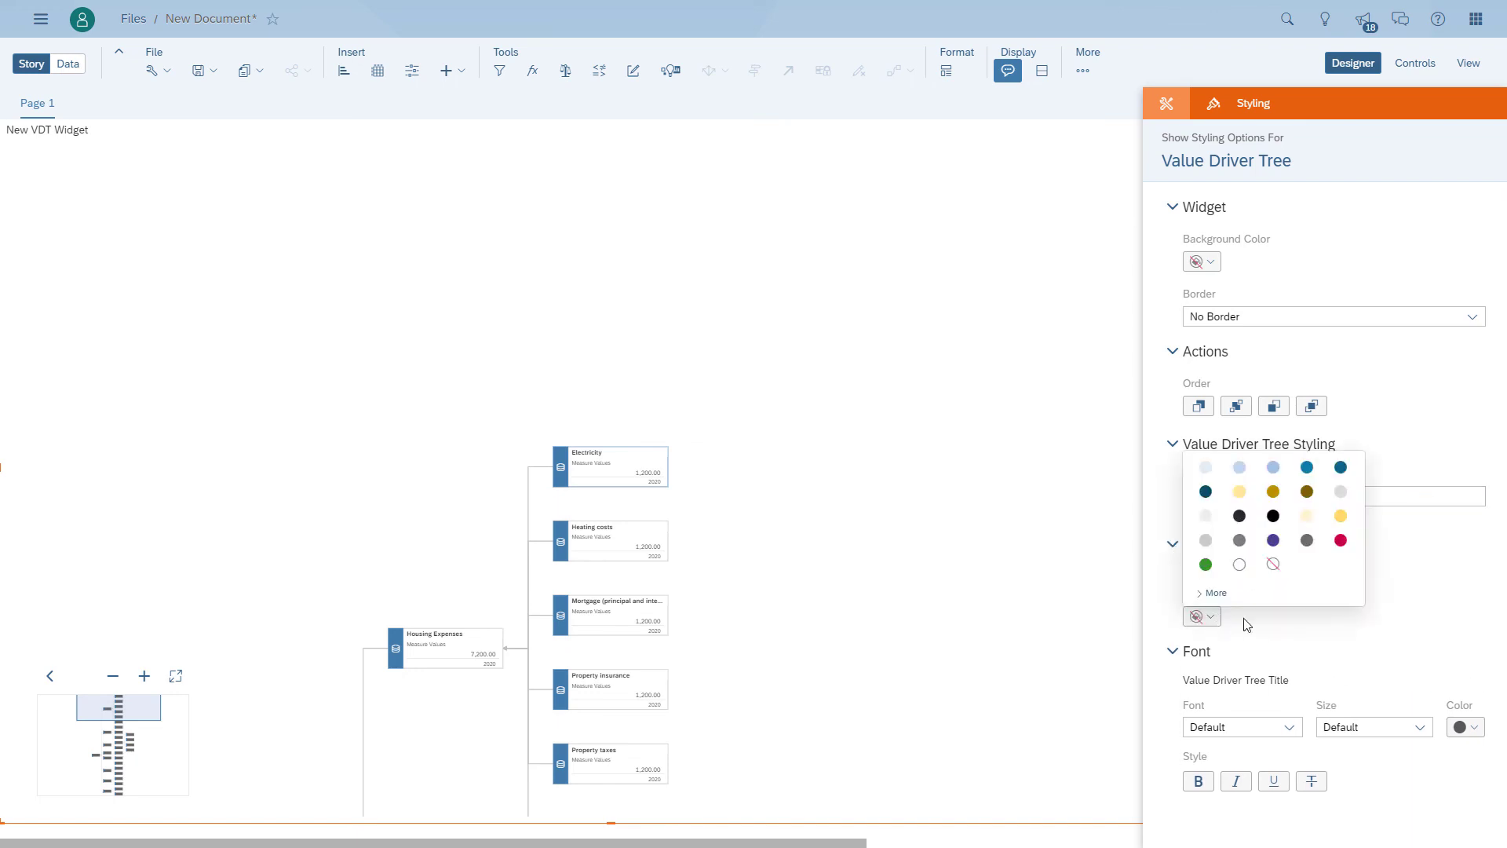
click(1239, 467)
click(639, 536)
click(1202, 616)
click(1239, 467)
click(643, 540)
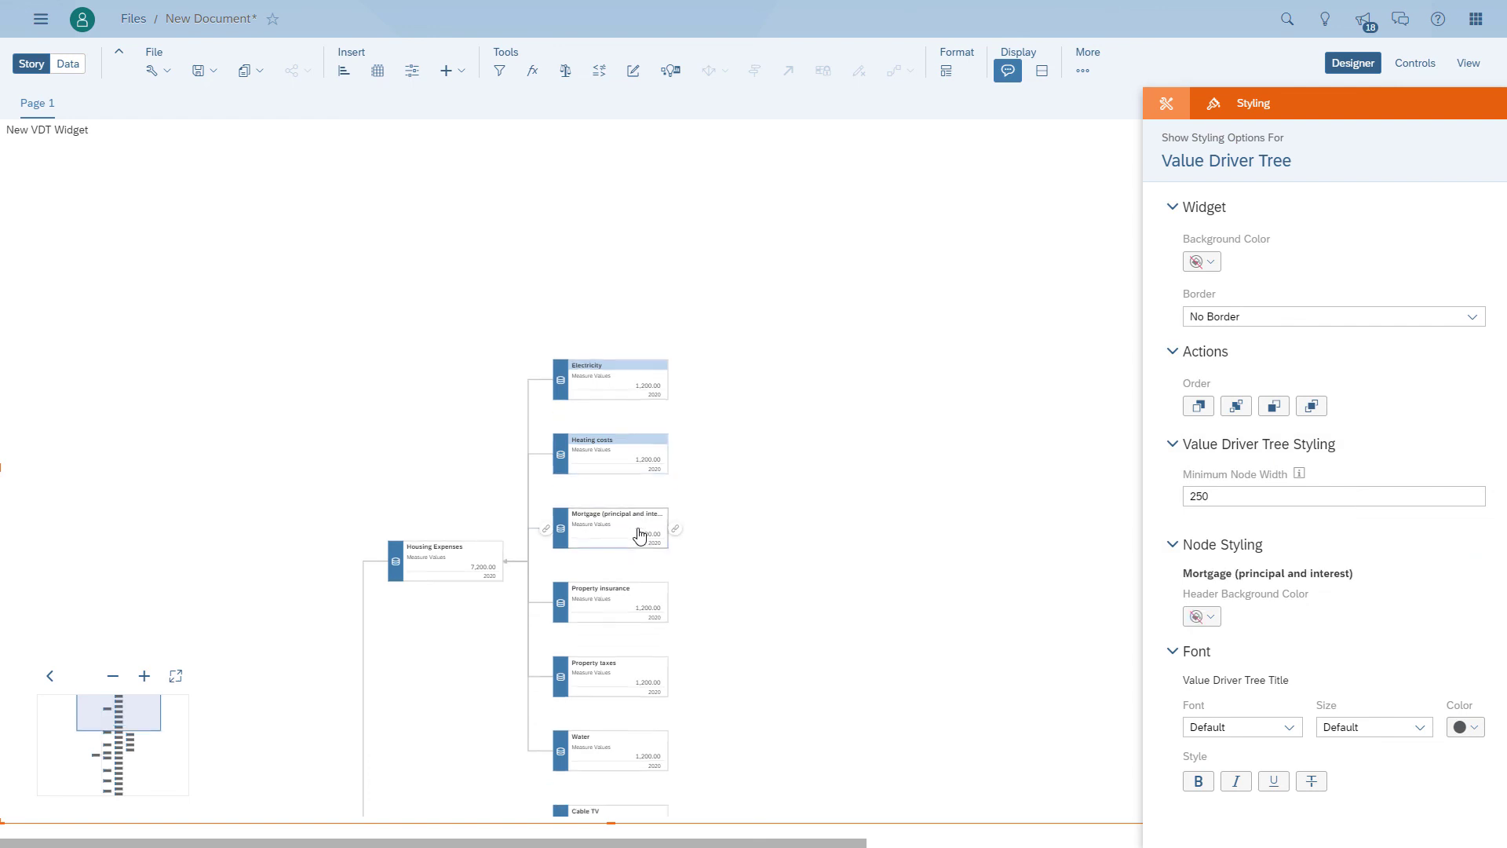
click(1201, 617)
click(1240, 467)
click(644, 540)
click(1202, 616)
click(1239, 467)
Make the Water, remaining housing and Property taxes node headers light blue.
click(644, 540)
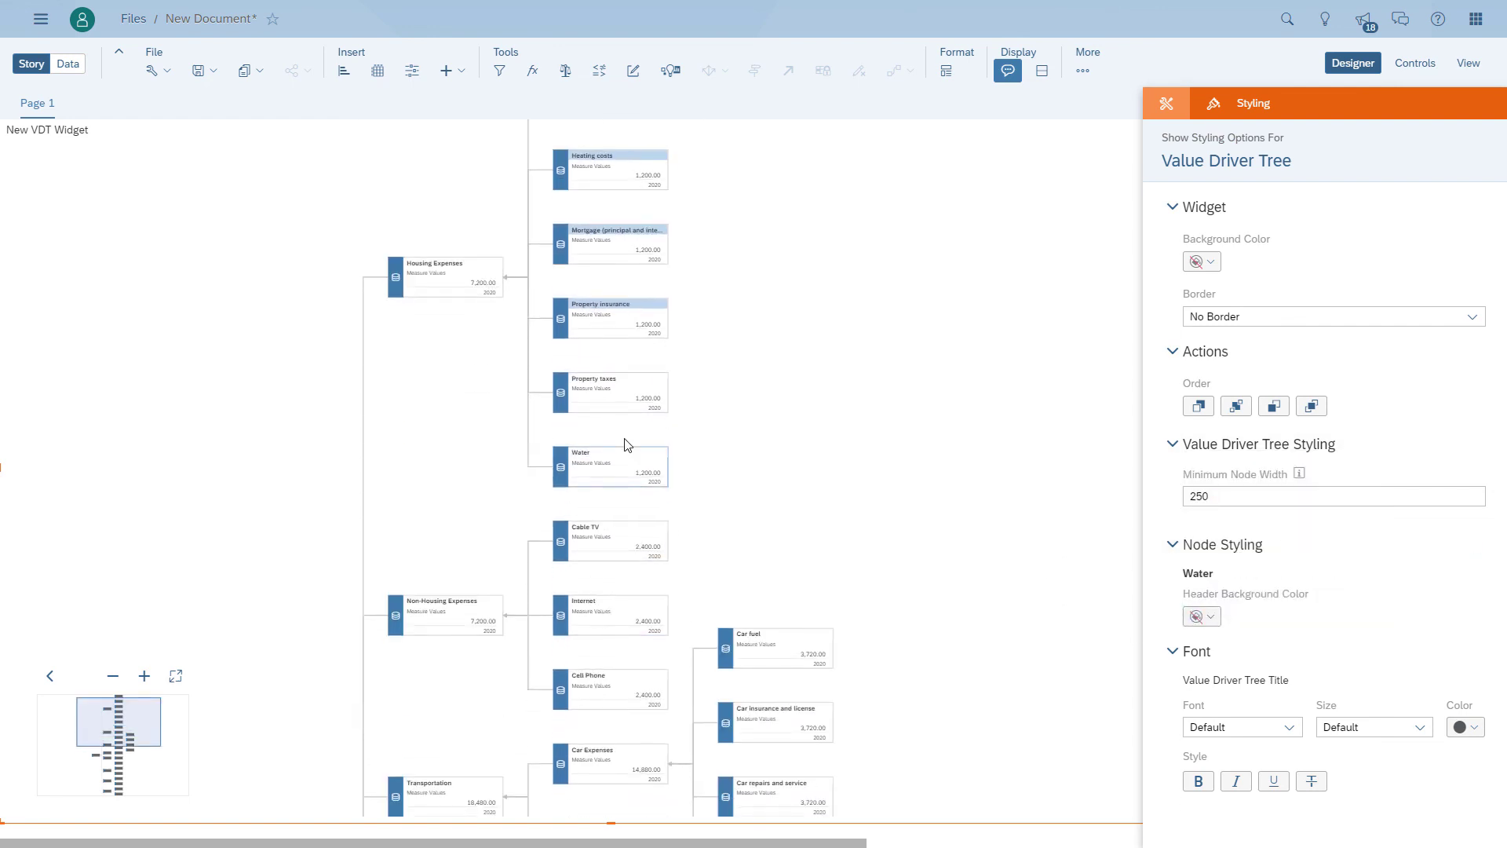
click(1202, 616)
click(644, 540)
click(1202, 616)
click(1239, 467)
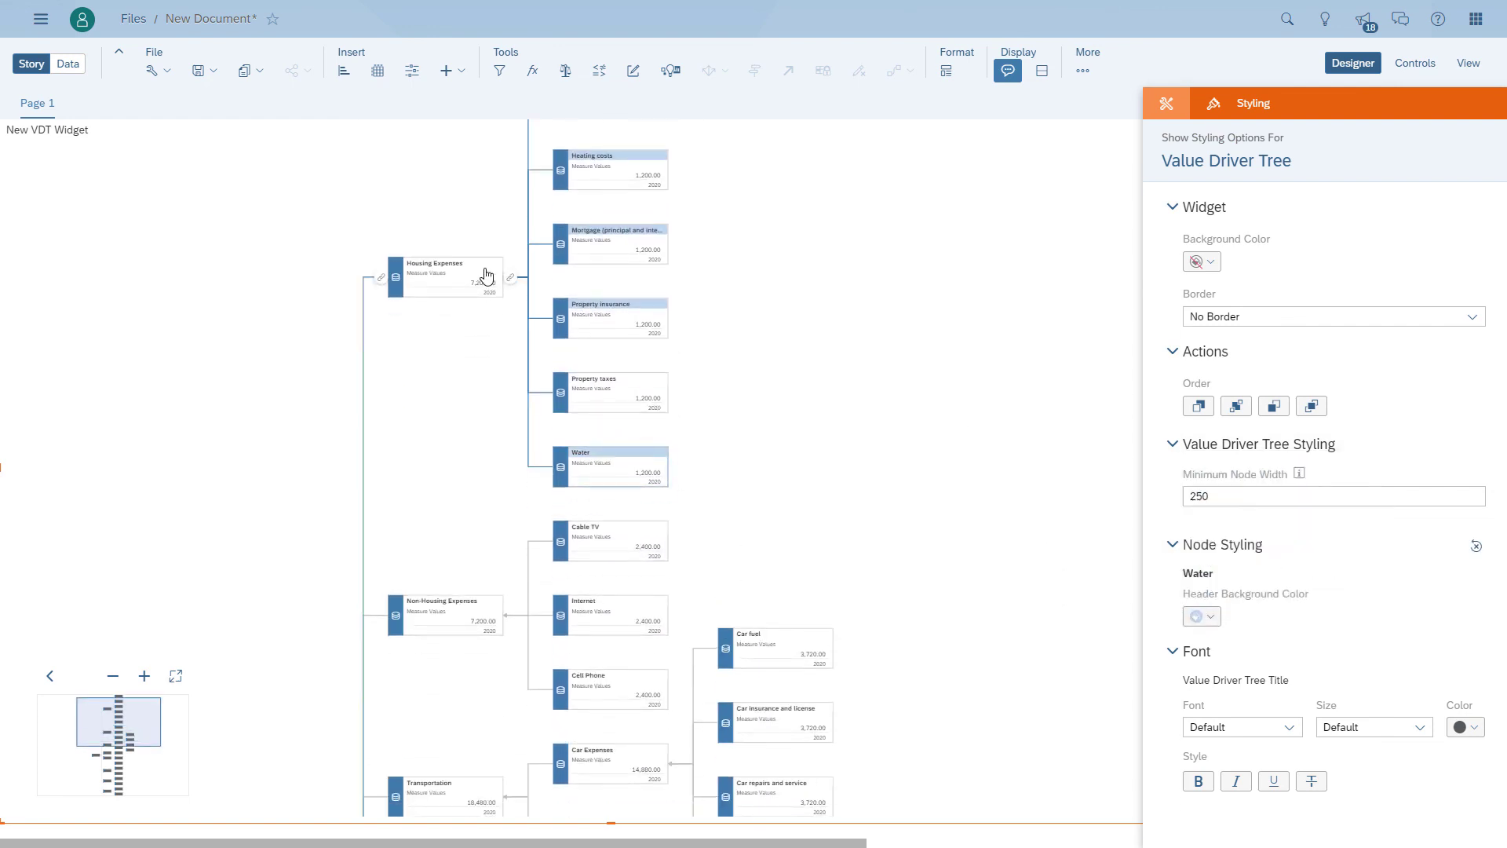
click(487, 276)
click(1202, 616)
click(1239, 467)
click(796, 581)
click(1201, 616)
click(1239, 467)
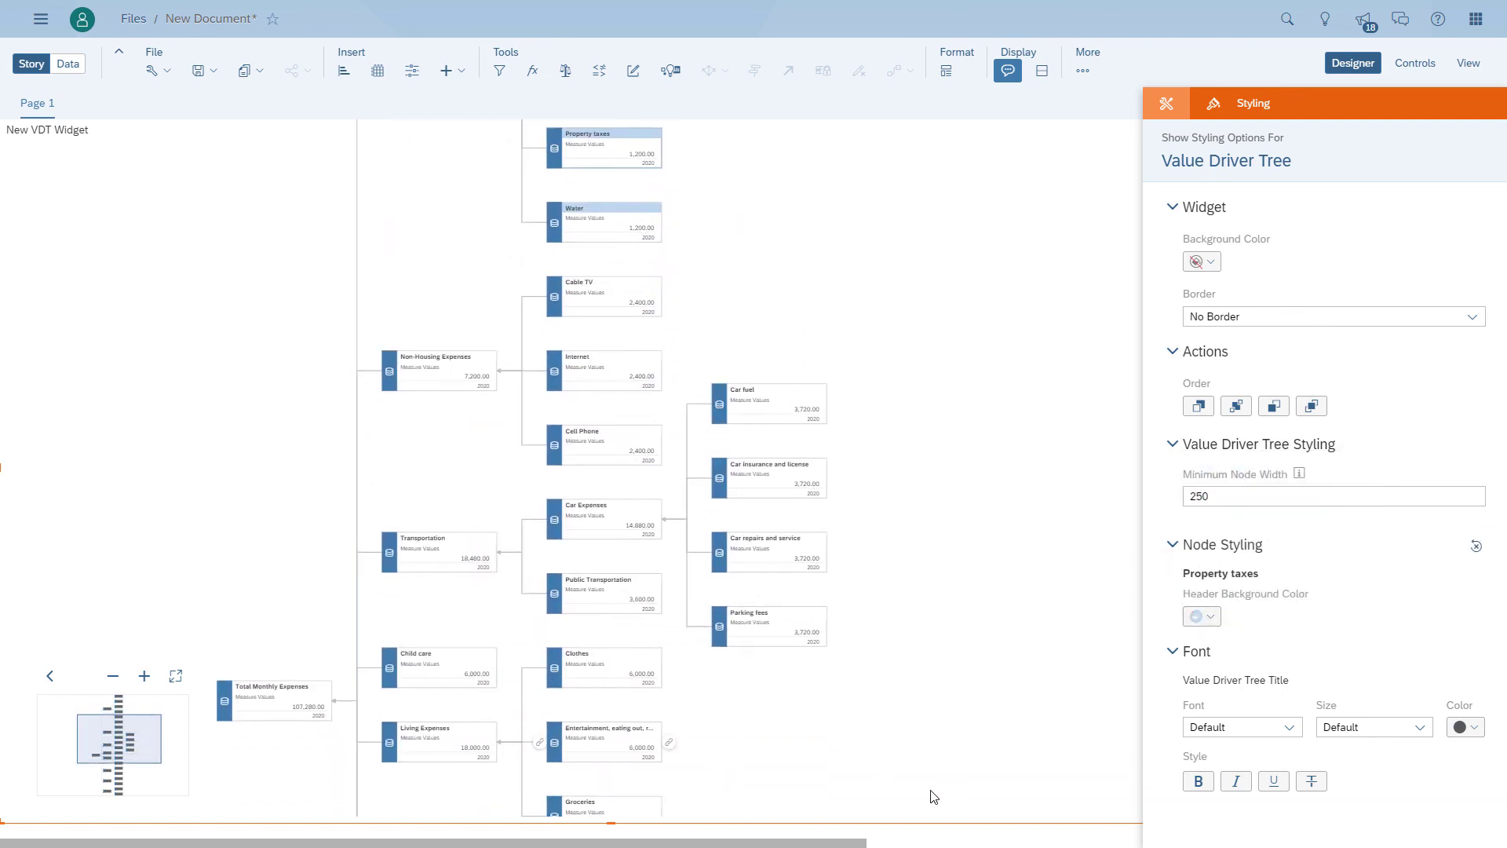
Make Car Expenses, Car insurance and license, Car fuel, Car repairs and Parking fees headers gold.
click(604, 518)
click(1202, 616)
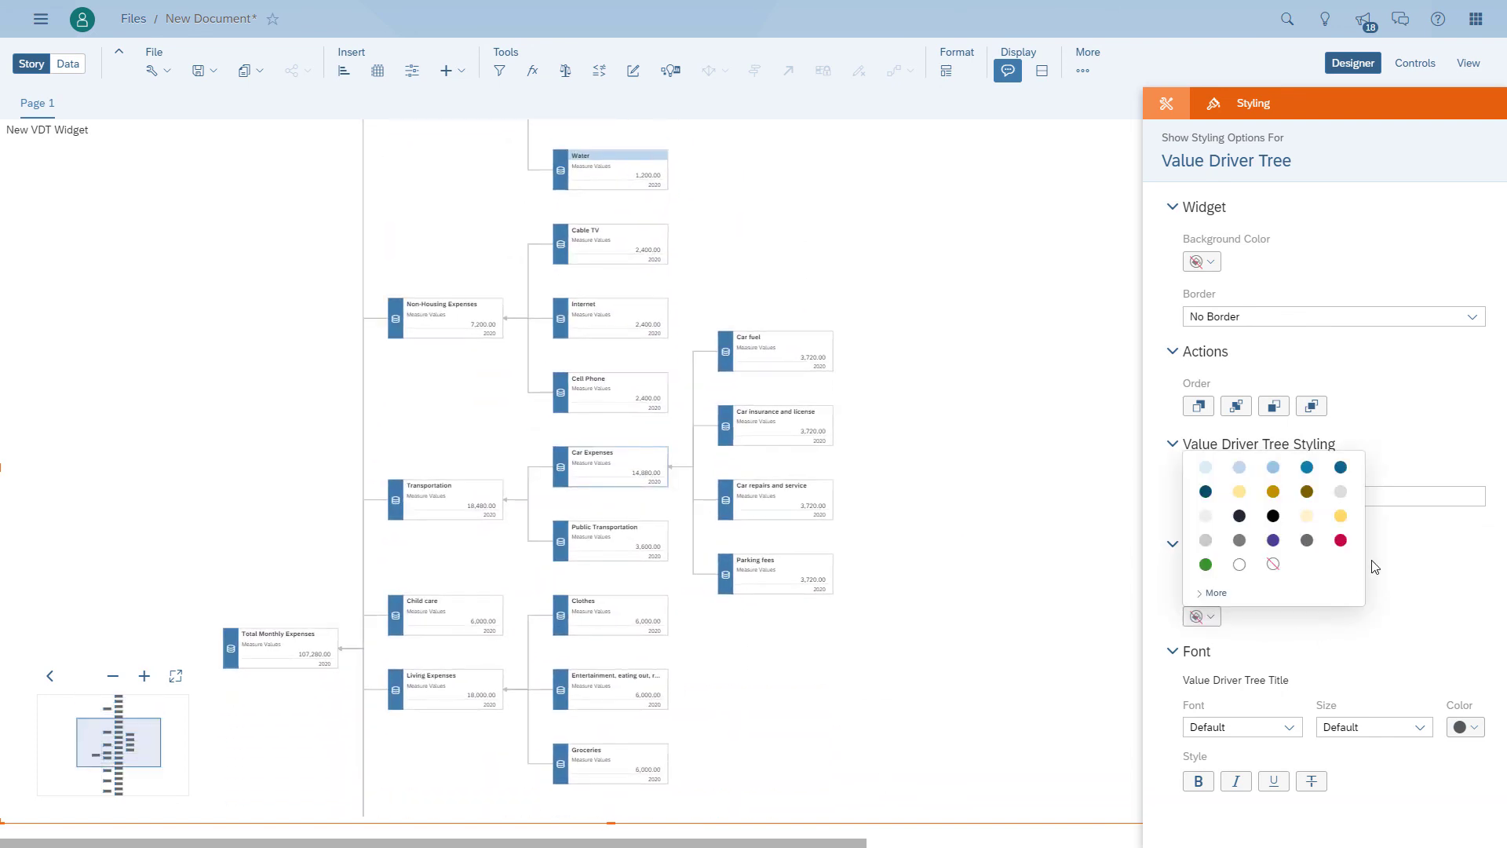
click(1339, 511)
click(817, 411)
click(1202, 617)
click(1339, 511)
click(628, 393)
click(1202, 616)
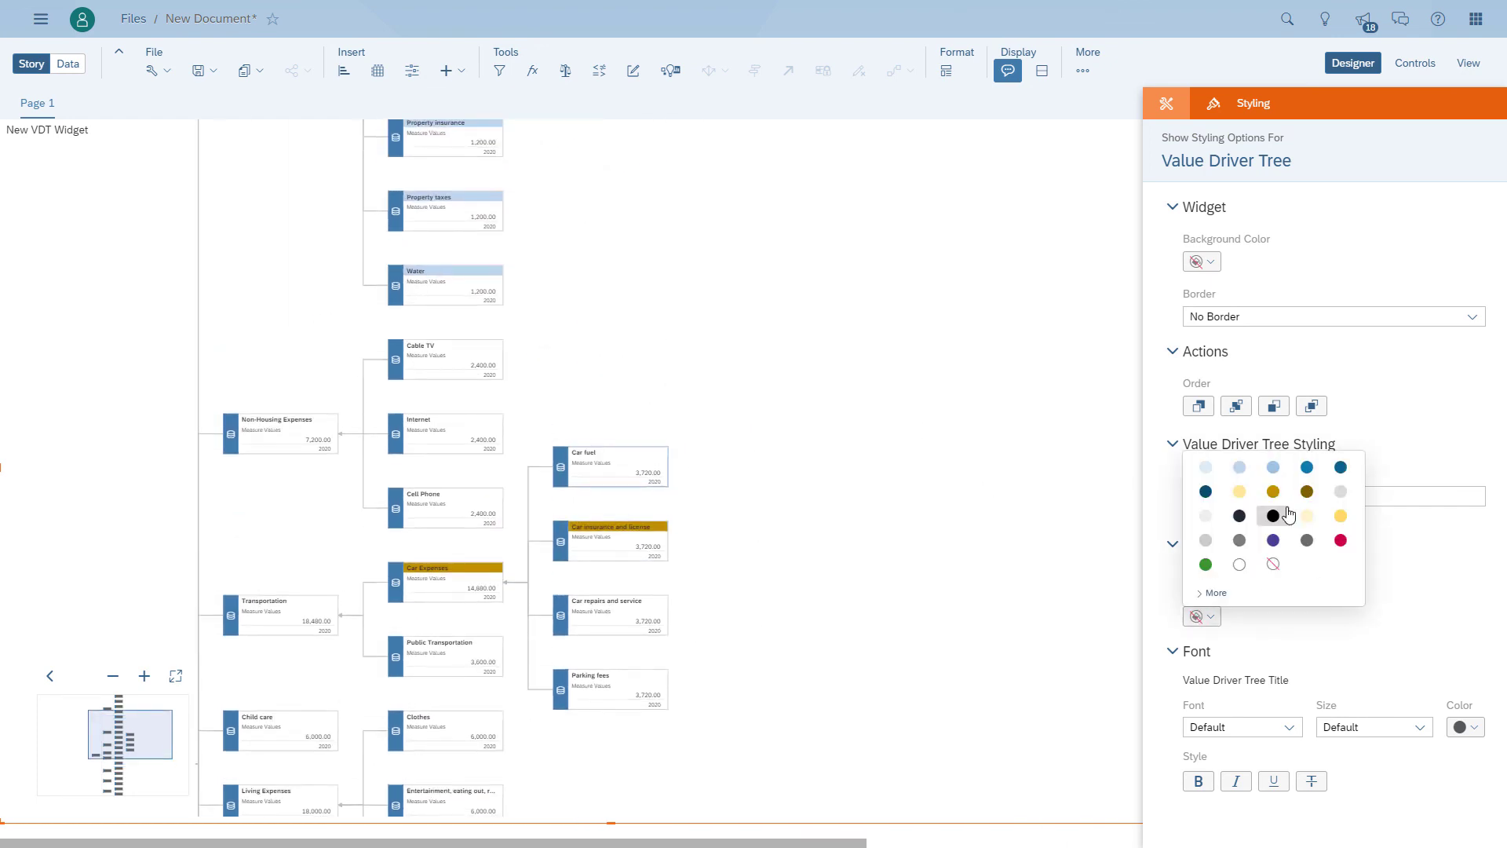
click(1339, 511)
click(612, 616)
click(1201, 616)
click(1339, 511)
click(615, 531)
click(1201, 616)
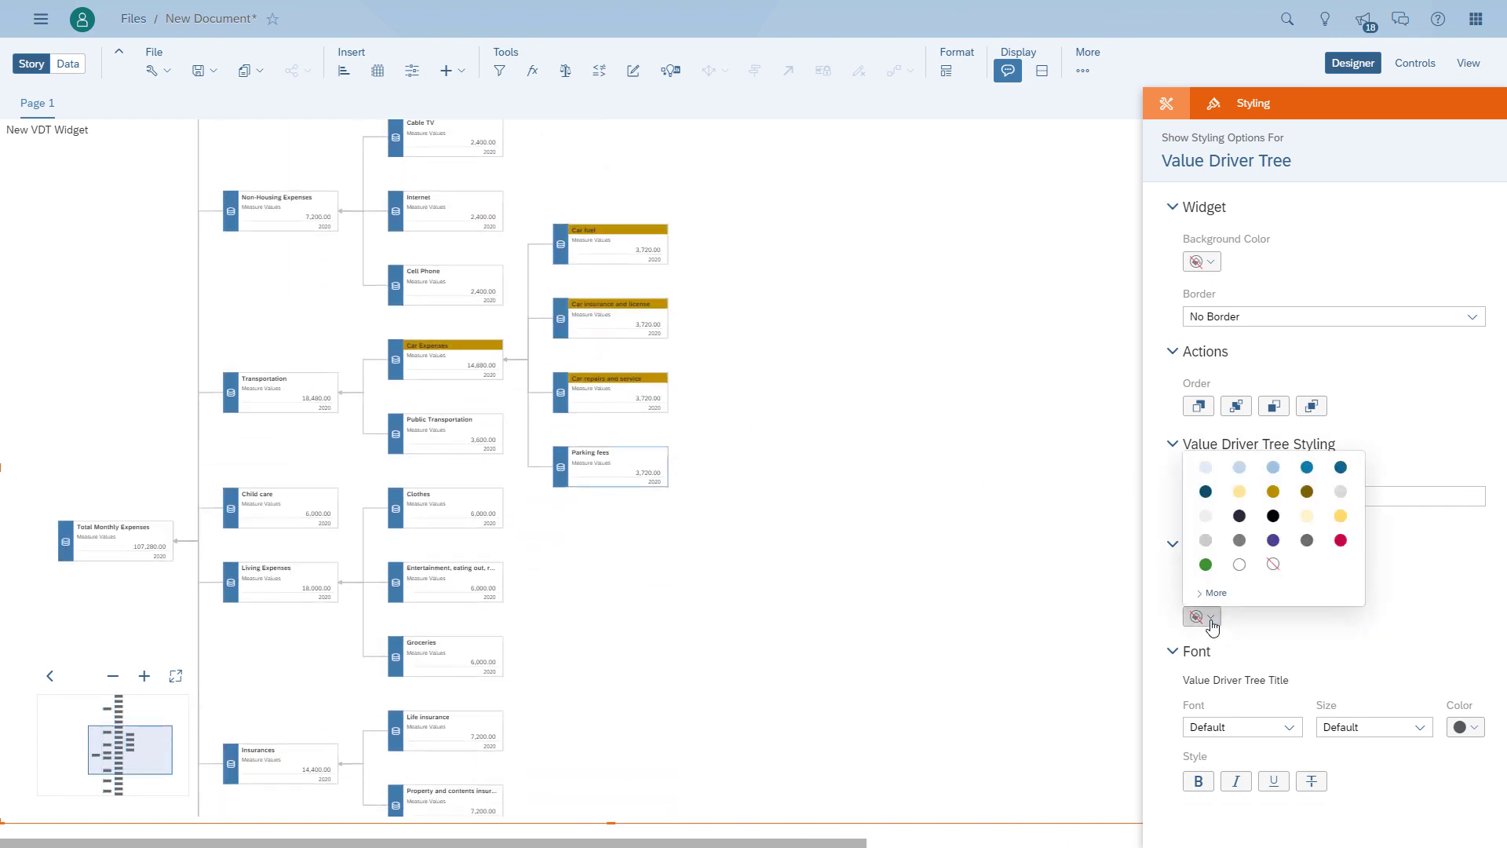
click(1339, 511)
Check the Child care value without changing it and recentre the Transportation branch.
click(471, 550)
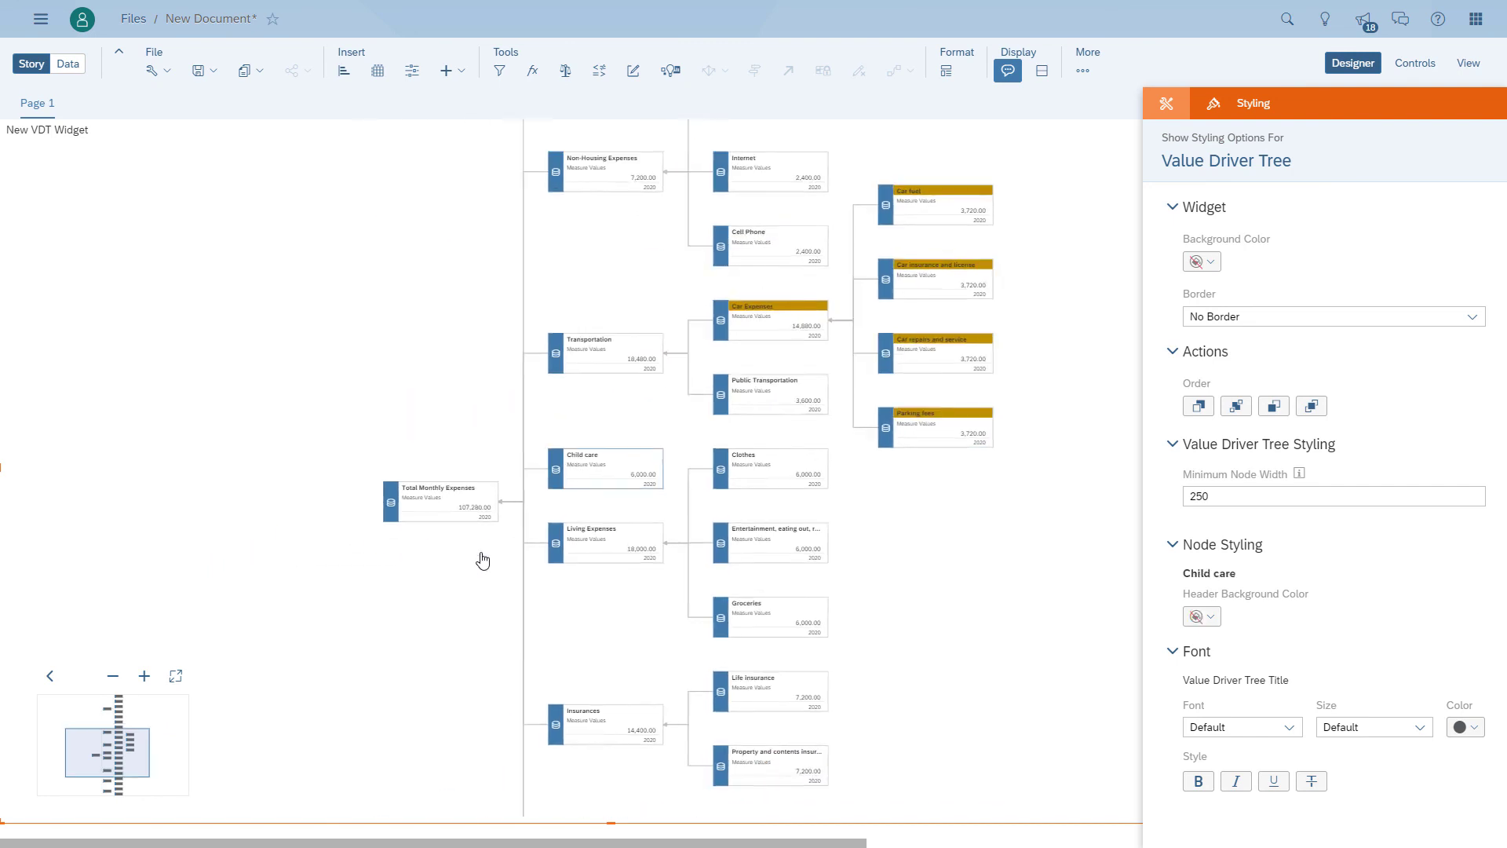
click(654, 475)
click(921, 538)
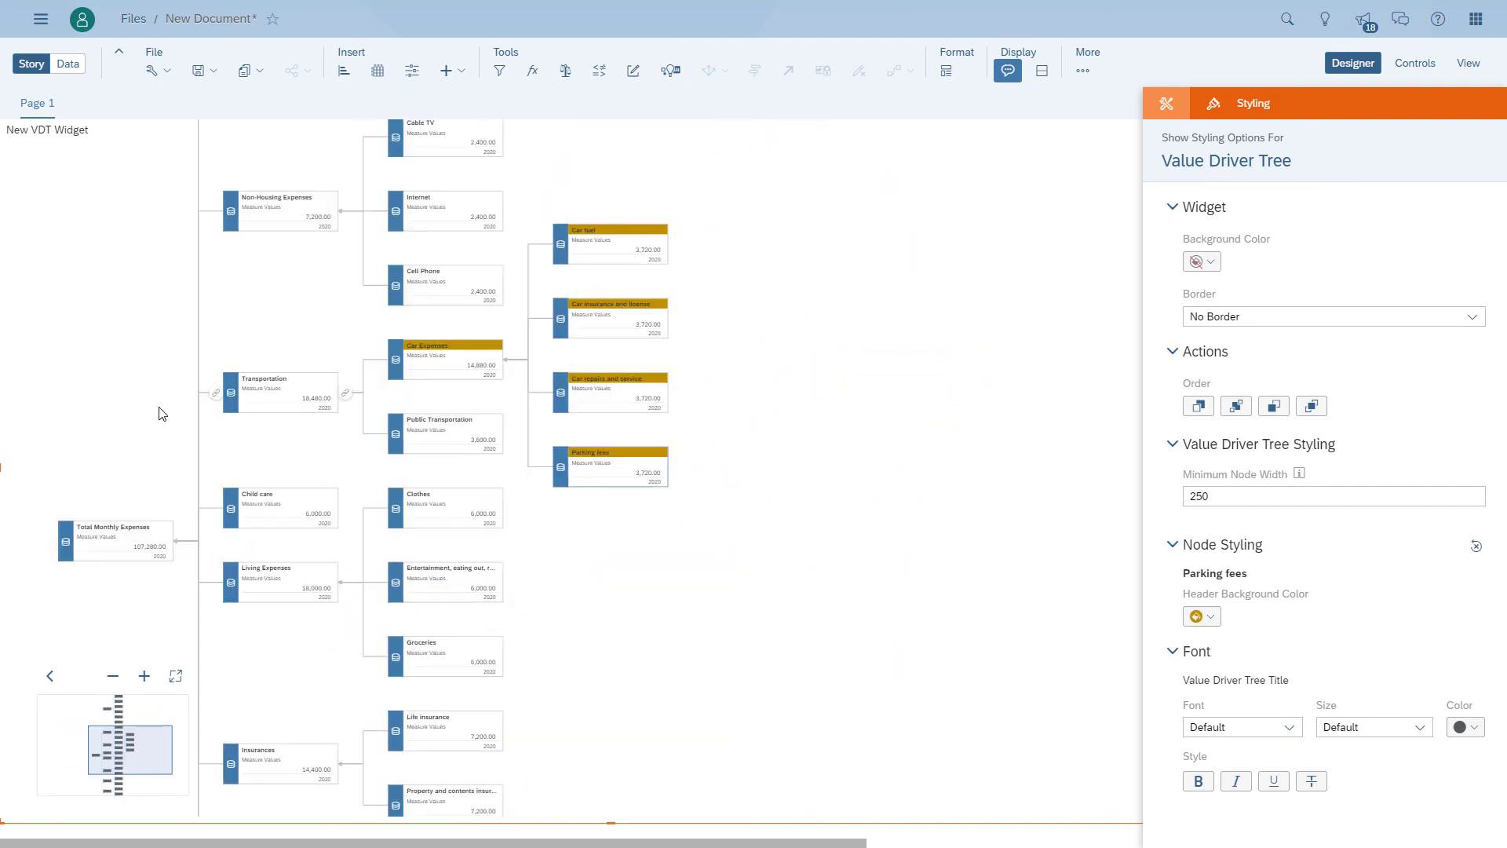
drag(157, 411, 328, 454)
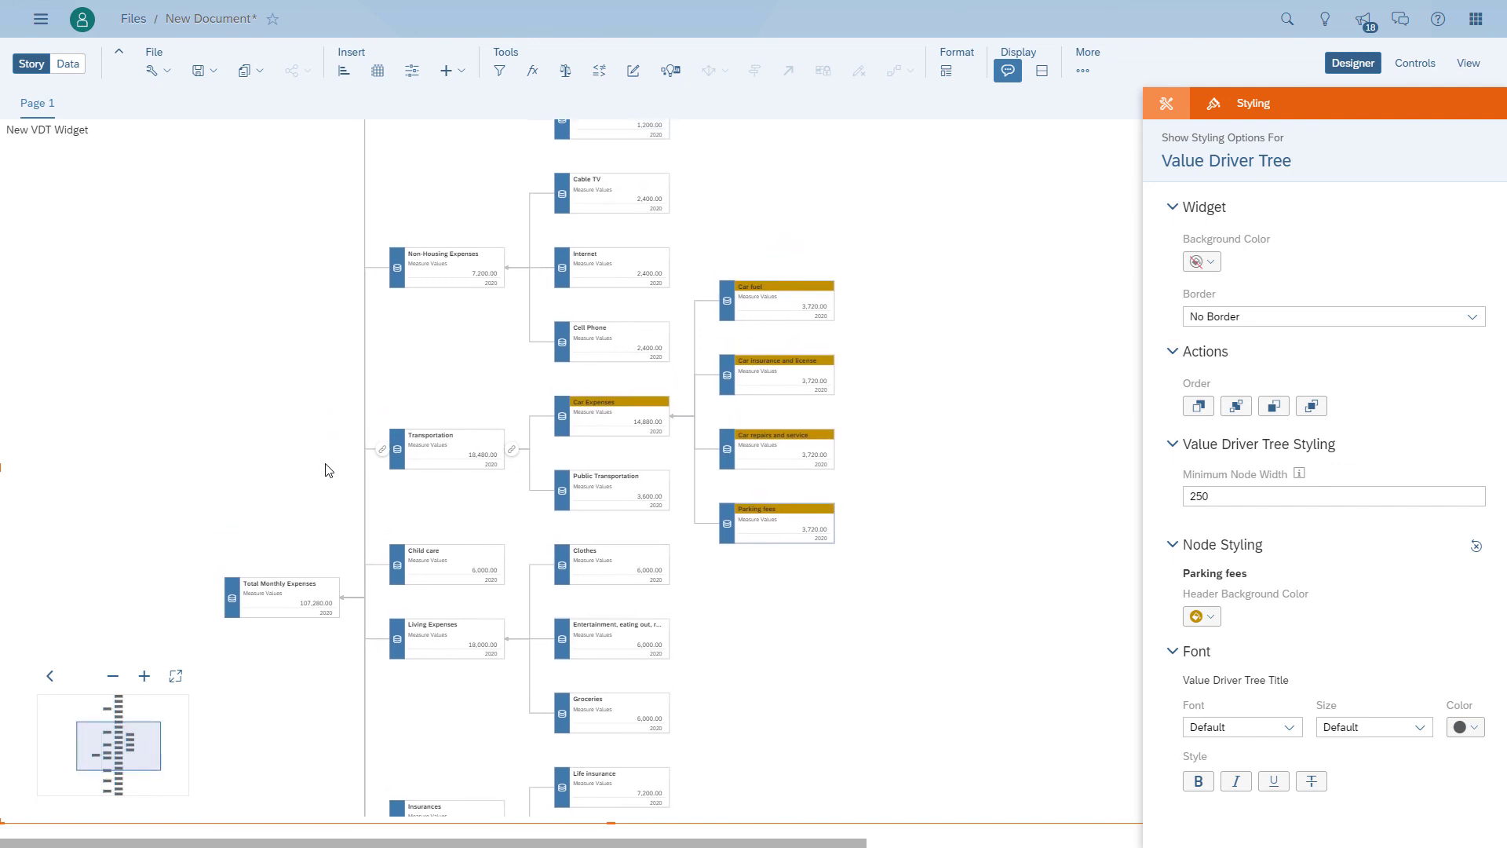
click(482, 550)
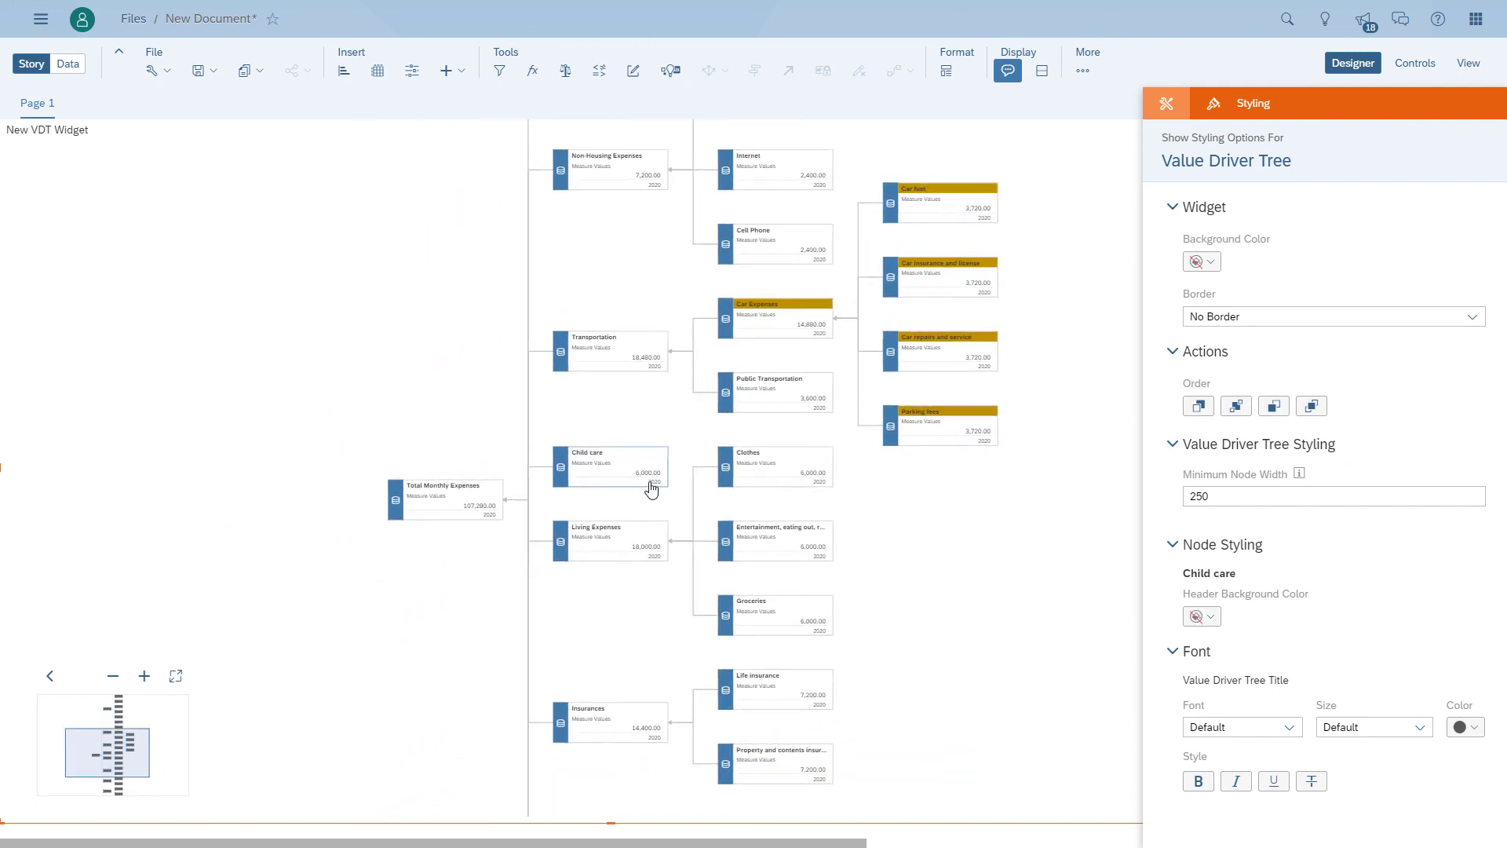
click(651, 474)
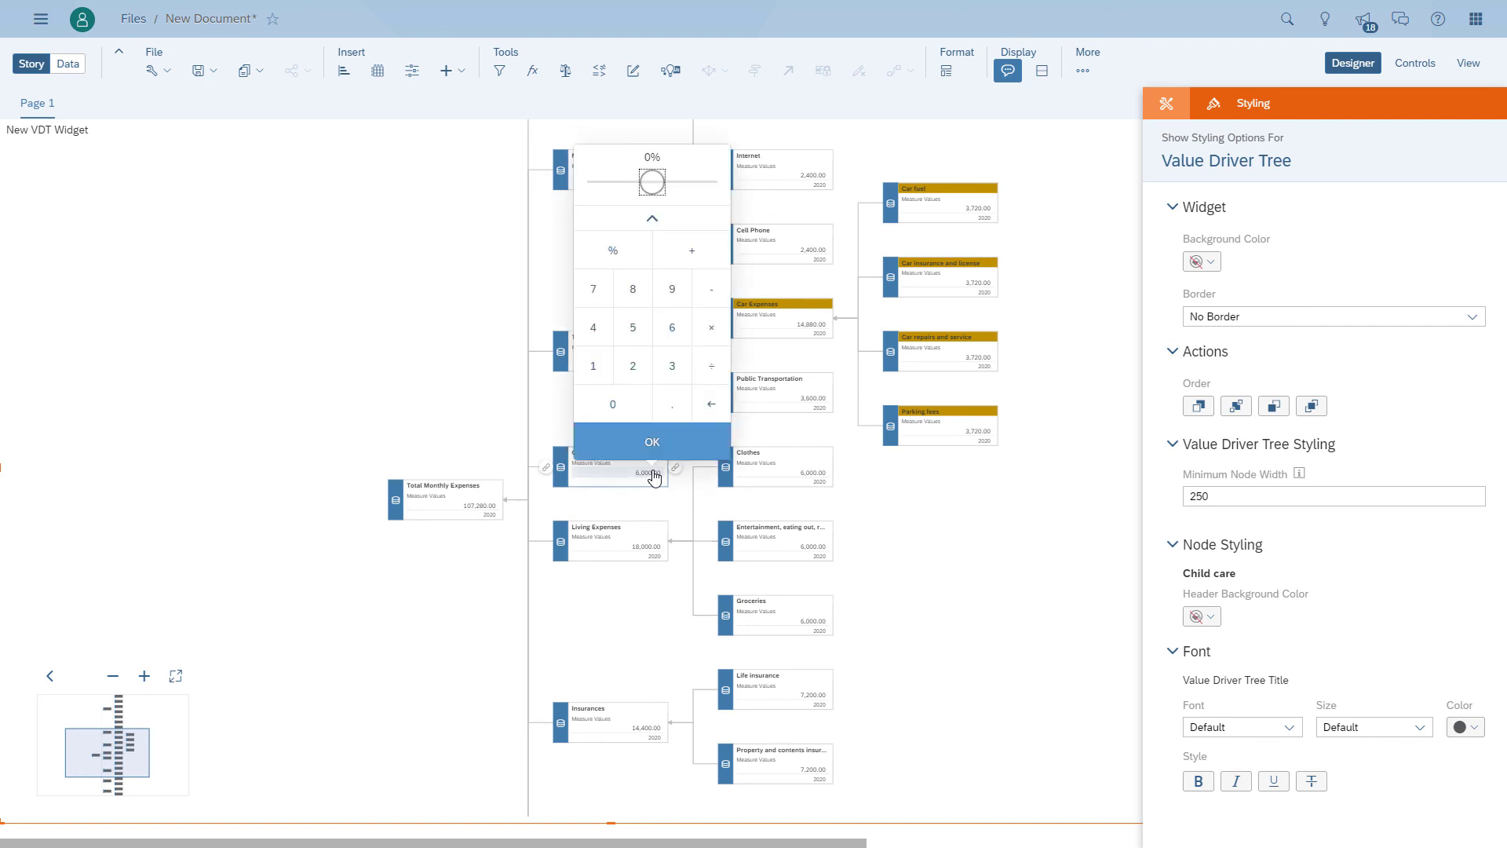
click(918, 538)
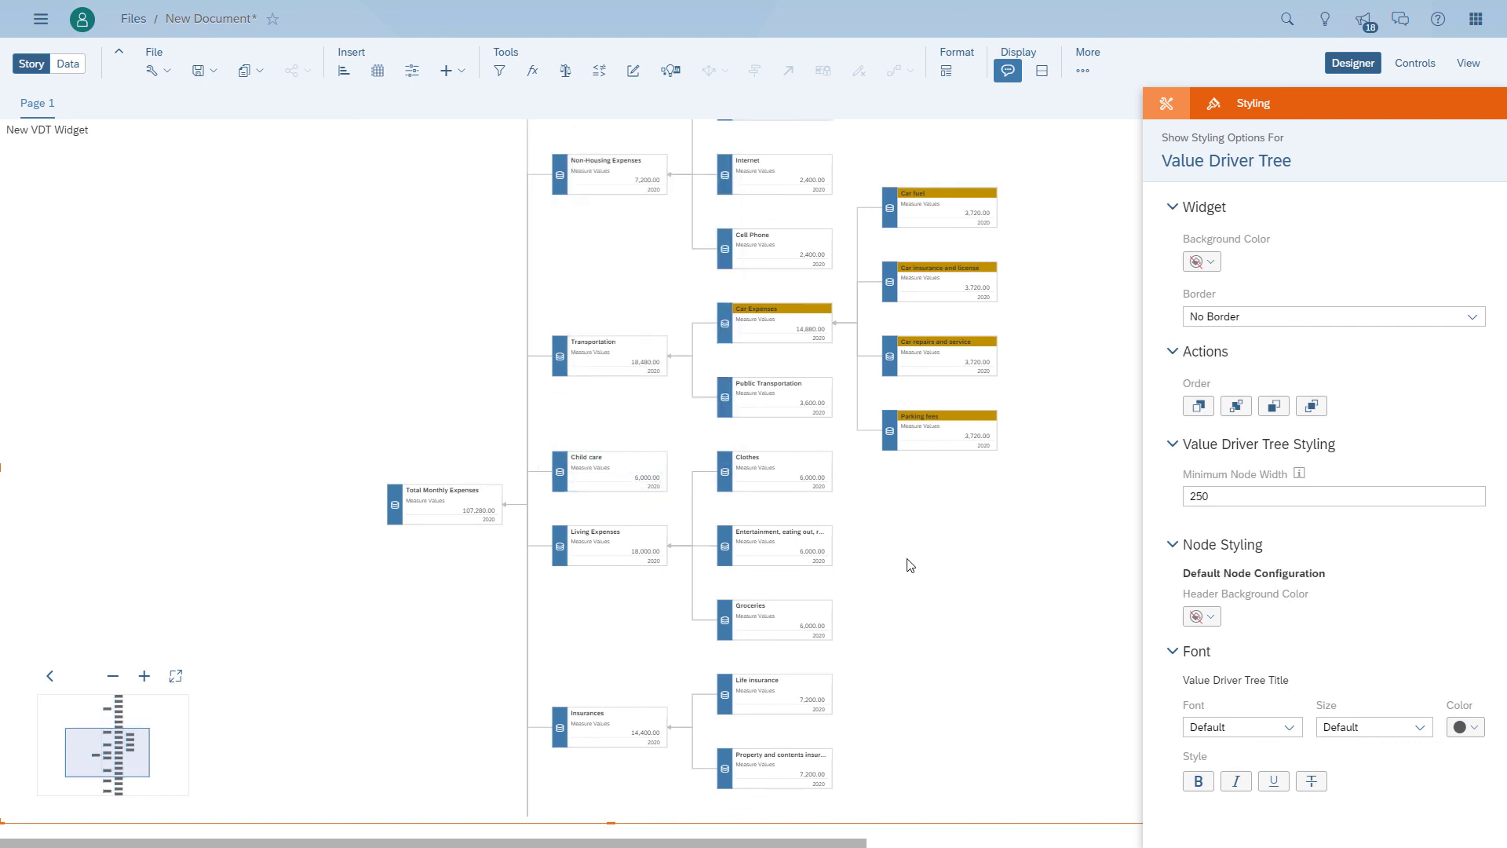
drag(910, 565, 806, 803)
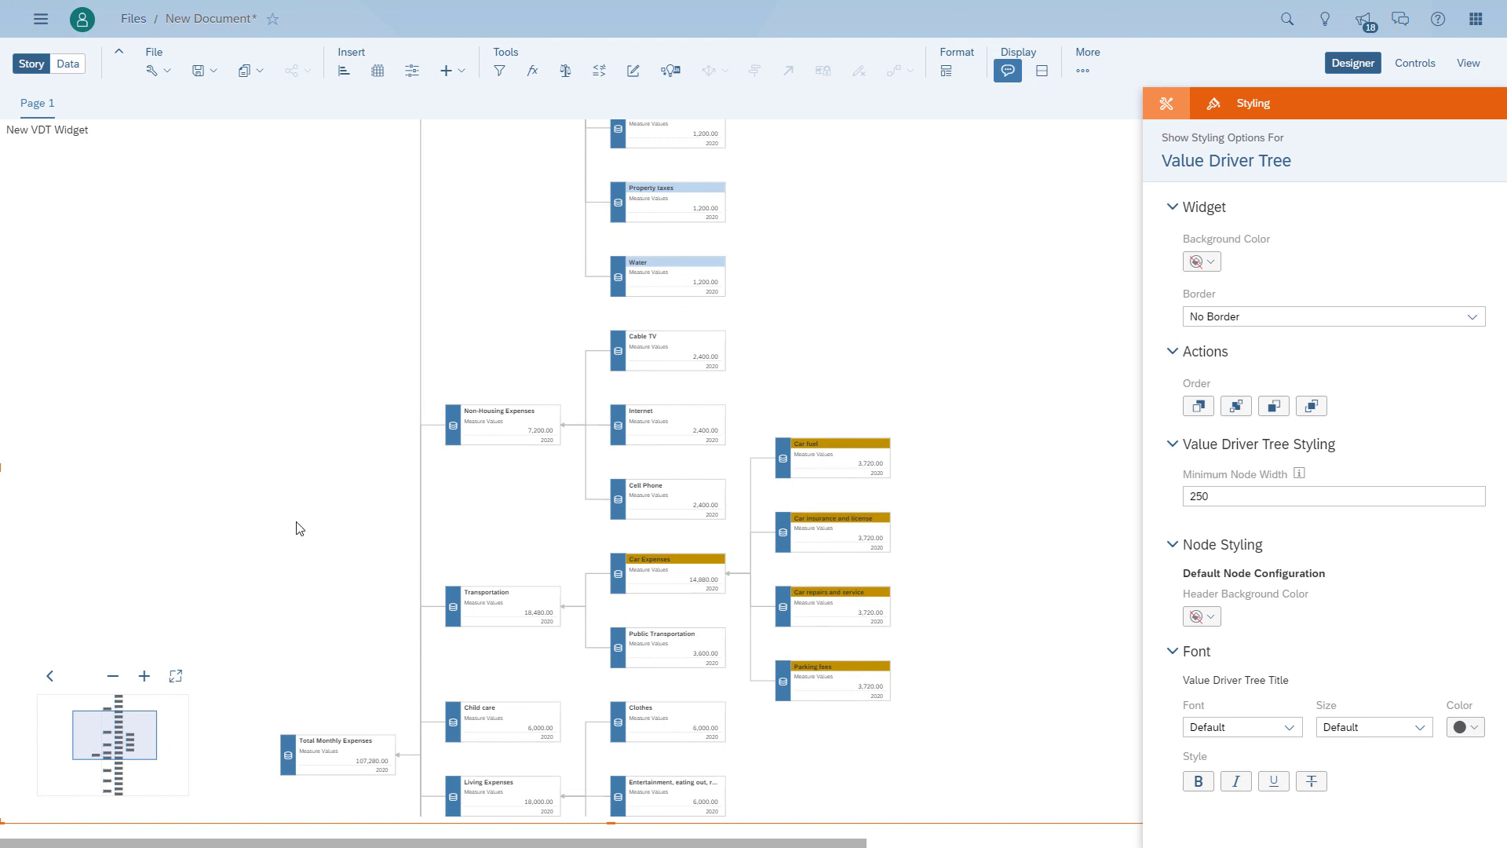